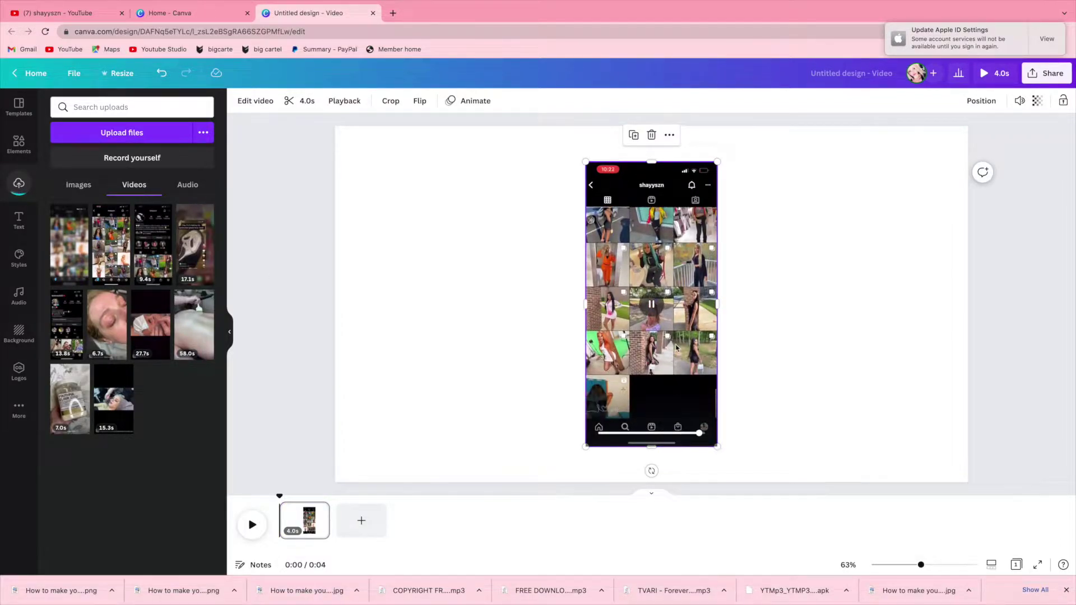
# Step: Enlarge the phone-screen recording, position it to cover the whole page, and preview the result
pyautogui.moveTo(683, 352); pyautogui.dragTo(425, 318)
pyautogui.moveTo(460, 269); pyautogui.dragTo(1073, 322)
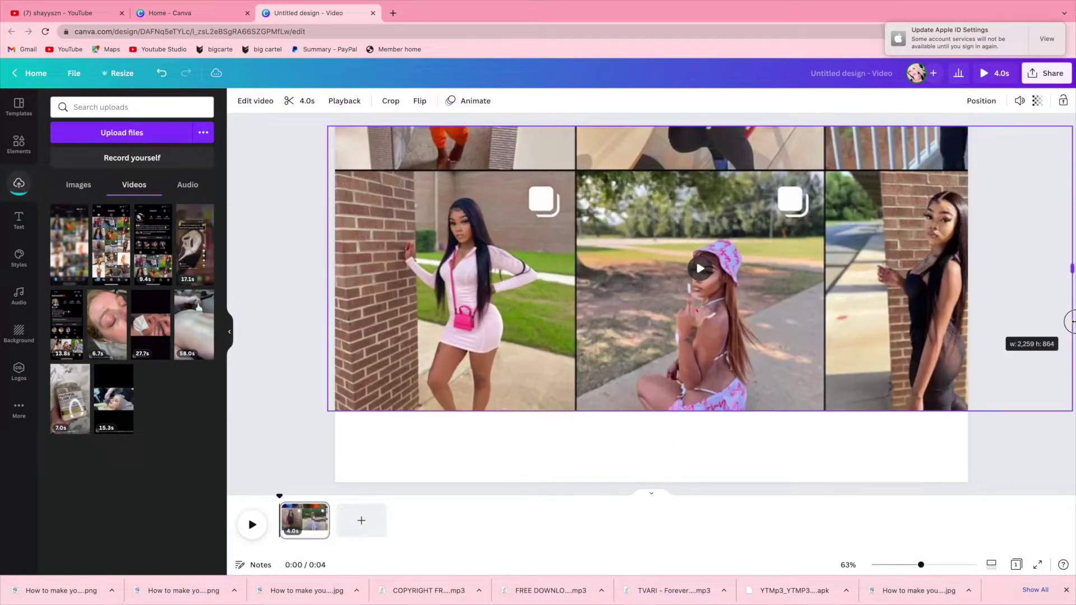
pyautogui.moveTo(873, 325); pyautogui.dragTo(813, 414)
pyautogui.moveTo(640, 208); pyautogui.dragTo(658, 116)
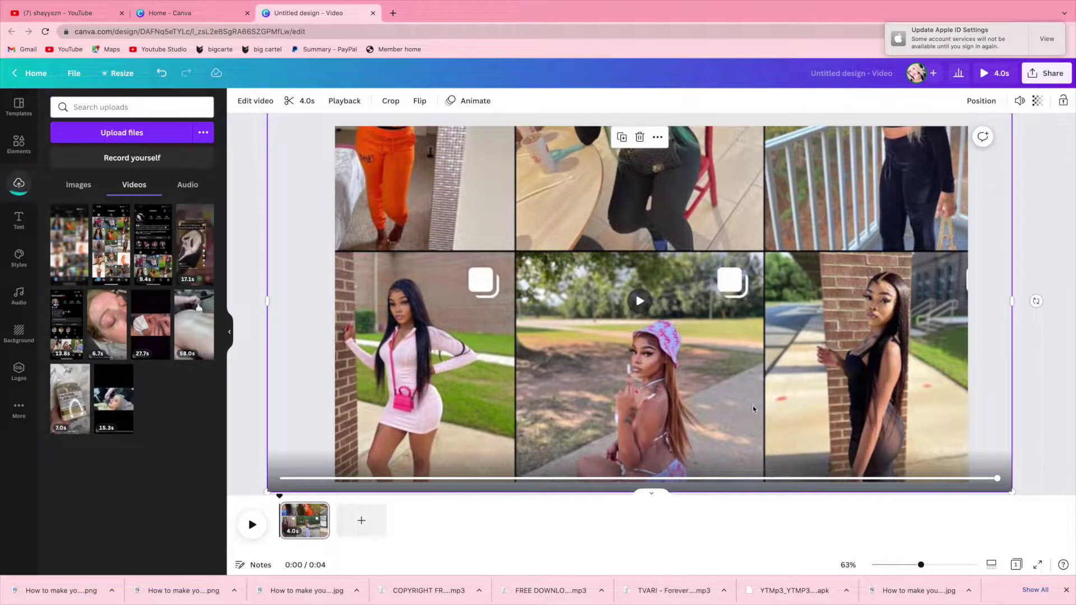
pyautogui.moveTo(754, 408); pyautogui.dragTo(781, 396)
pyautogui.moveTo(1041, 291); pyautogui.dragTo(988, 291)
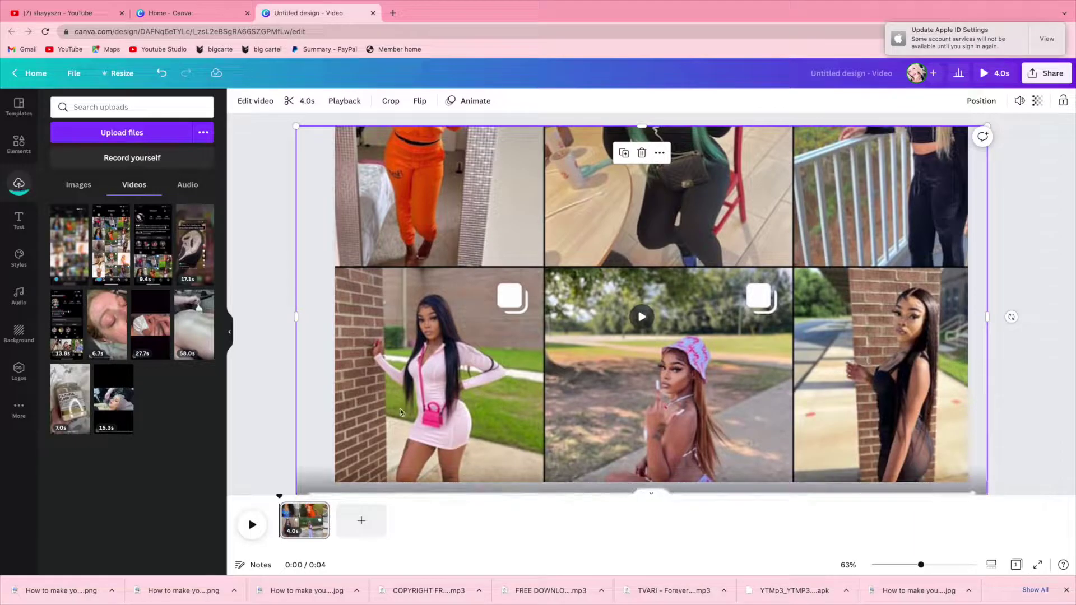
pyautogui.click(253, 527)
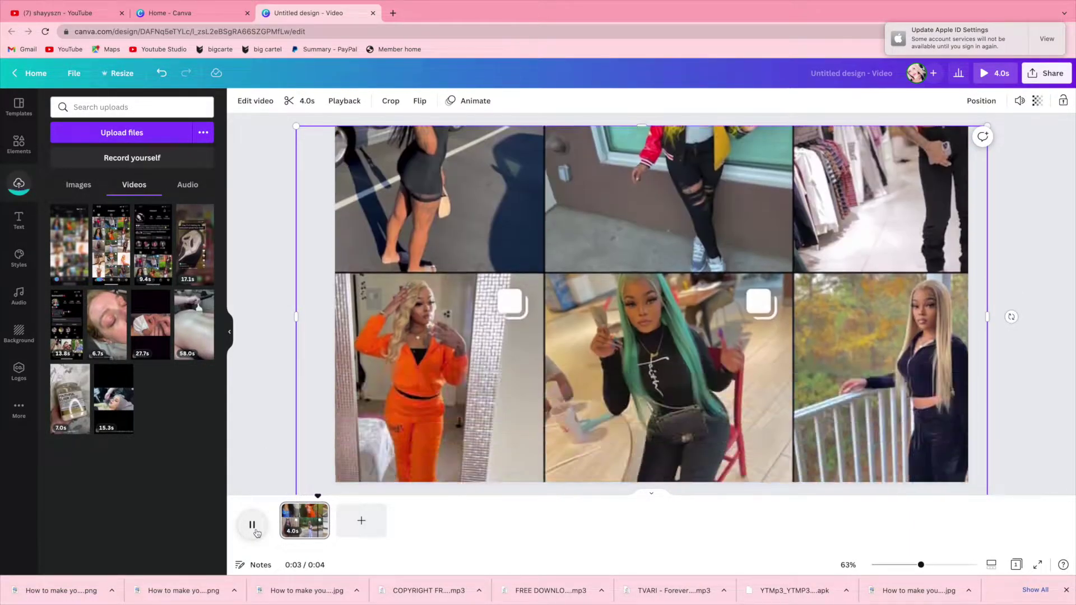
pyautogui.click(253, 526)
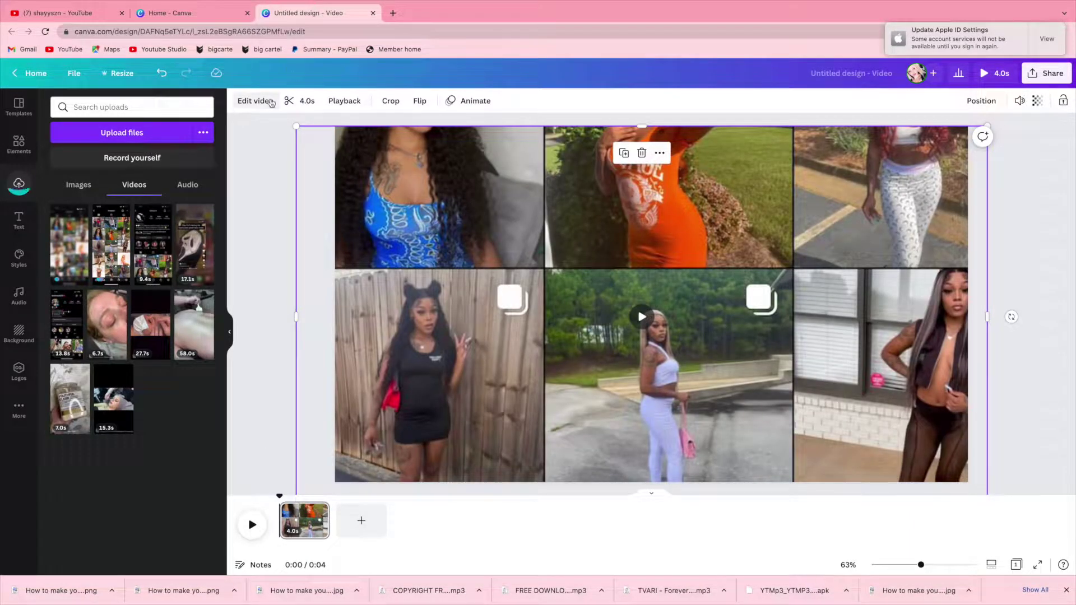
# Step: Adjust the video's white balance to a warmth of 100 and a tint of -65
pyautogui.click(255, 101)
pyautogui.click(167, 107)
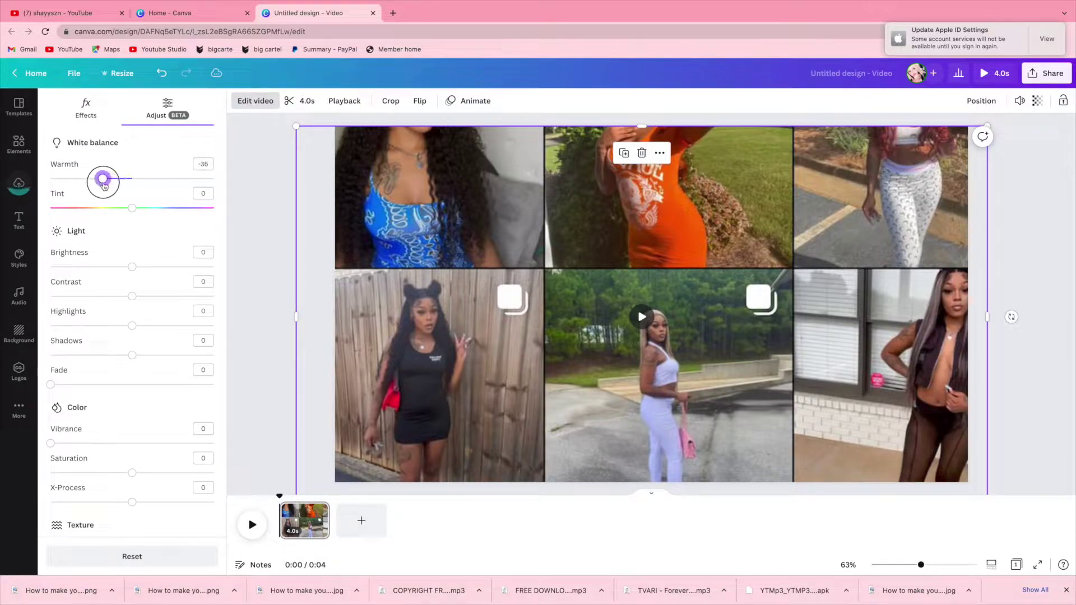
pyautogui.click(93, 208)
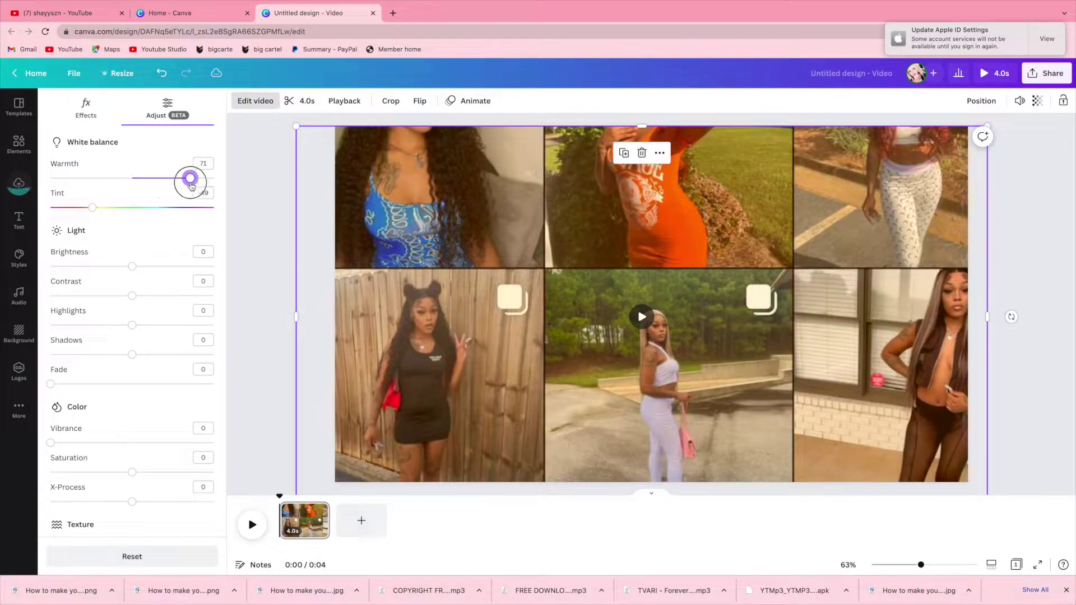
pyautogui.moveTo(184, 186); pyautogui.dragTo(180, 187)
pyautogui.moveTo(93, 208); pyautogui.dragTo(80, 207)
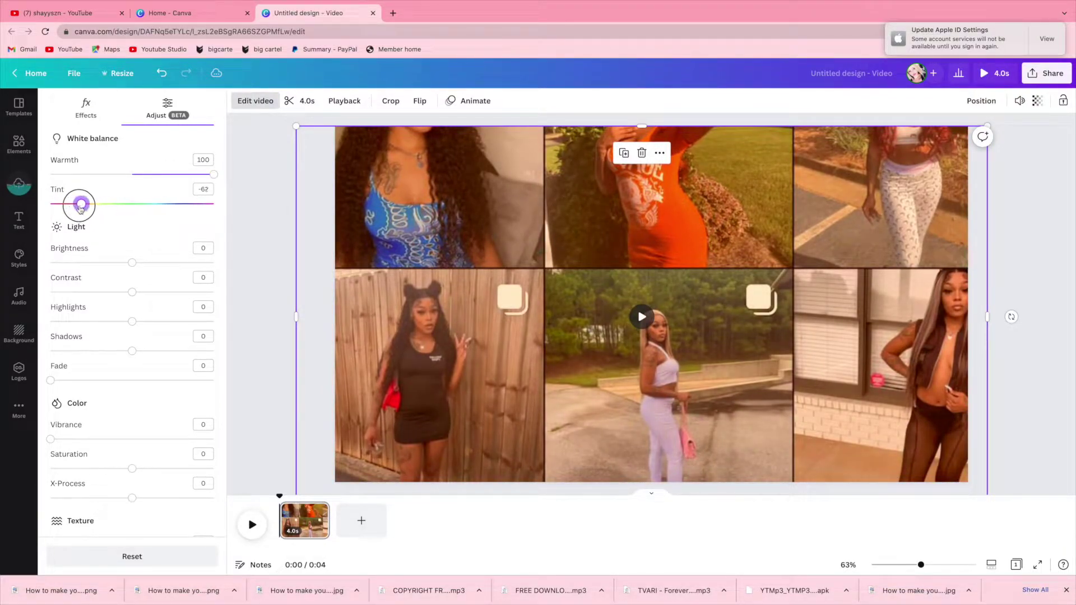
pyautogui.click(253, 524)
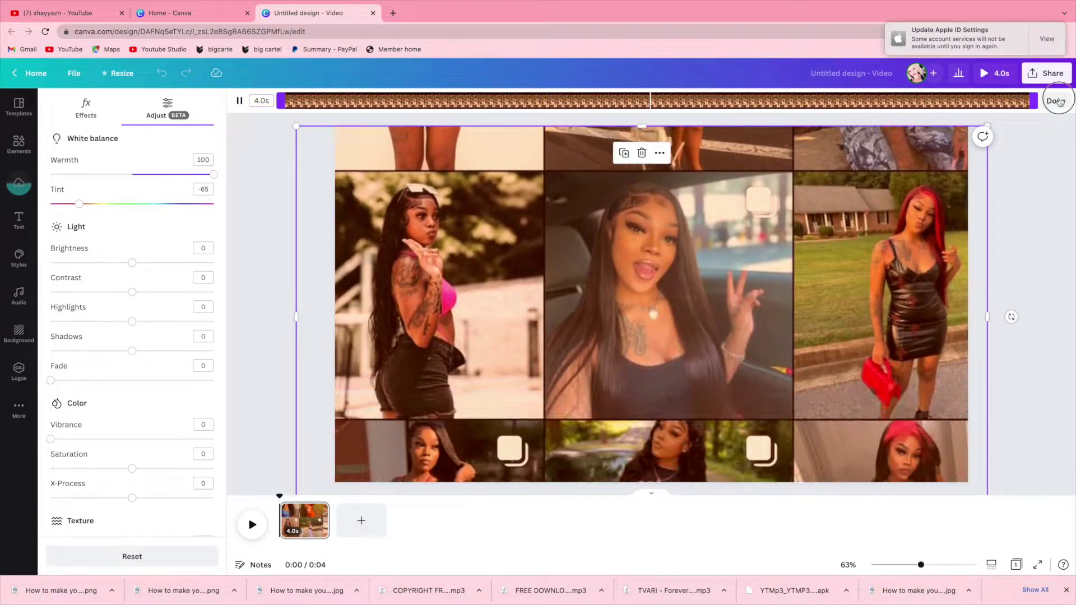
# Step: Mute the video and enable looping in its playback settings
pyautogui.click(1054, 100)
pyautogui.click(1024, 106)
pyautogui.click(1021, 102)
pyautogui.click(348, 106)
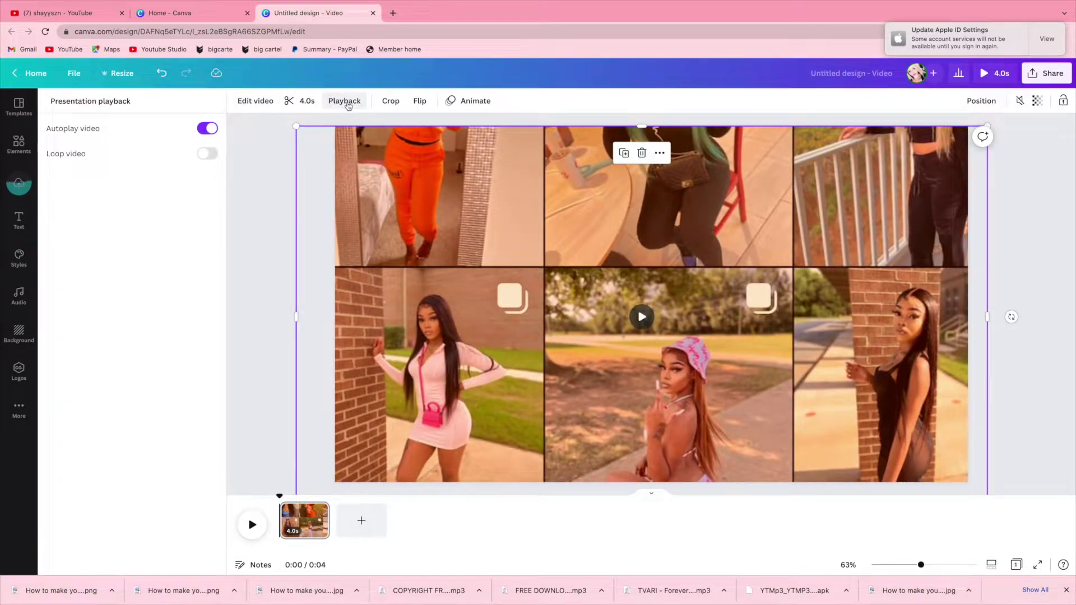
pyautogui.click(208, 153)
pyautogui.click(252, 525)
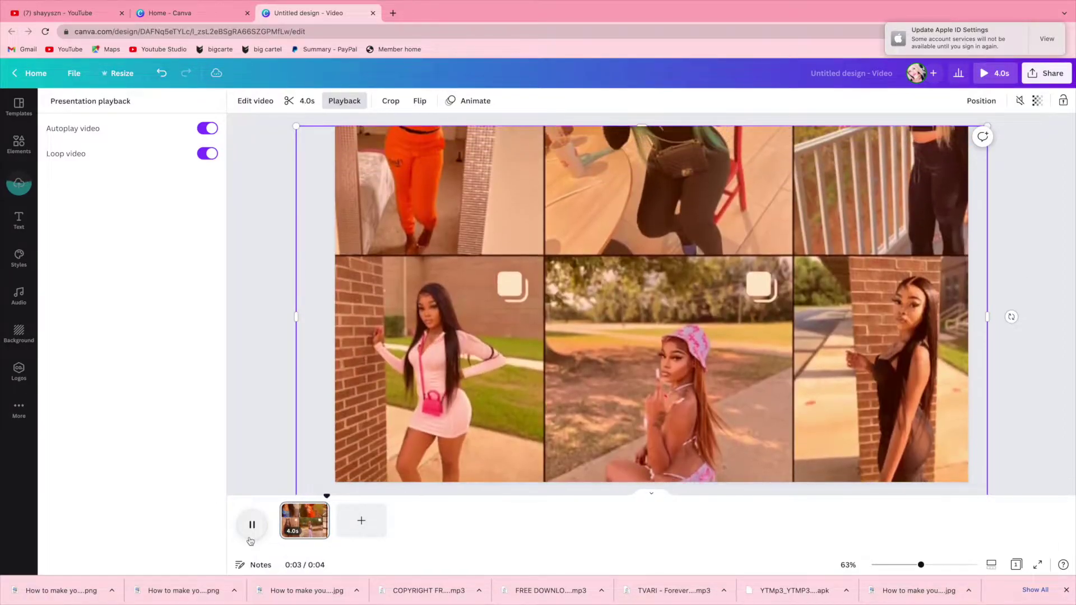
# Step: Trim a sliver off the start and end of the clip so the page lasts 3.9 seconds
pyautogui.click(324, 530)
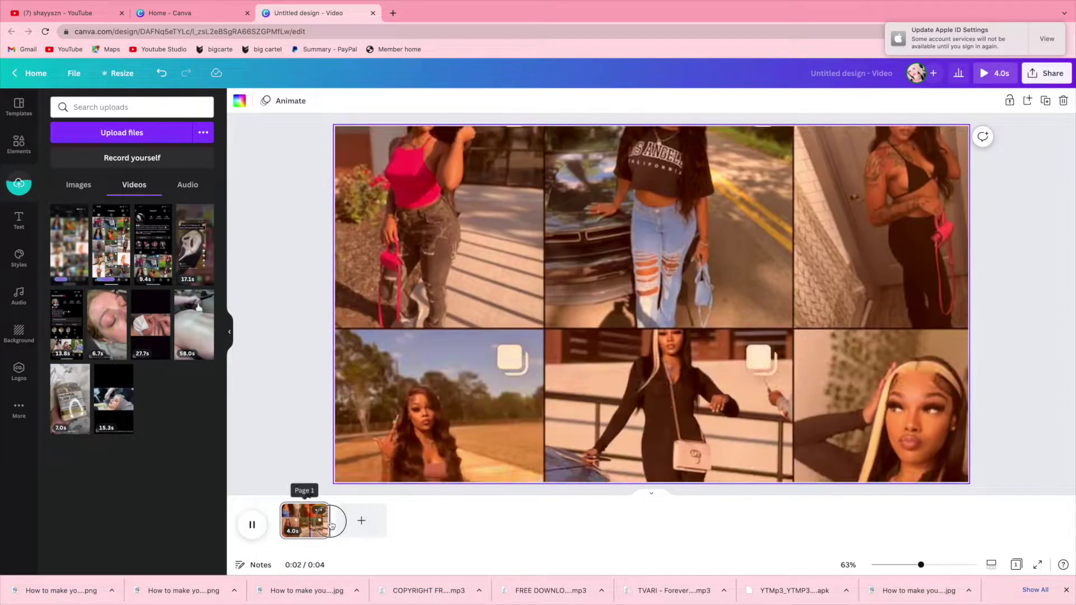
pyautogui.moveTo(298, 521); pyautogui.dragTo(280, 485)
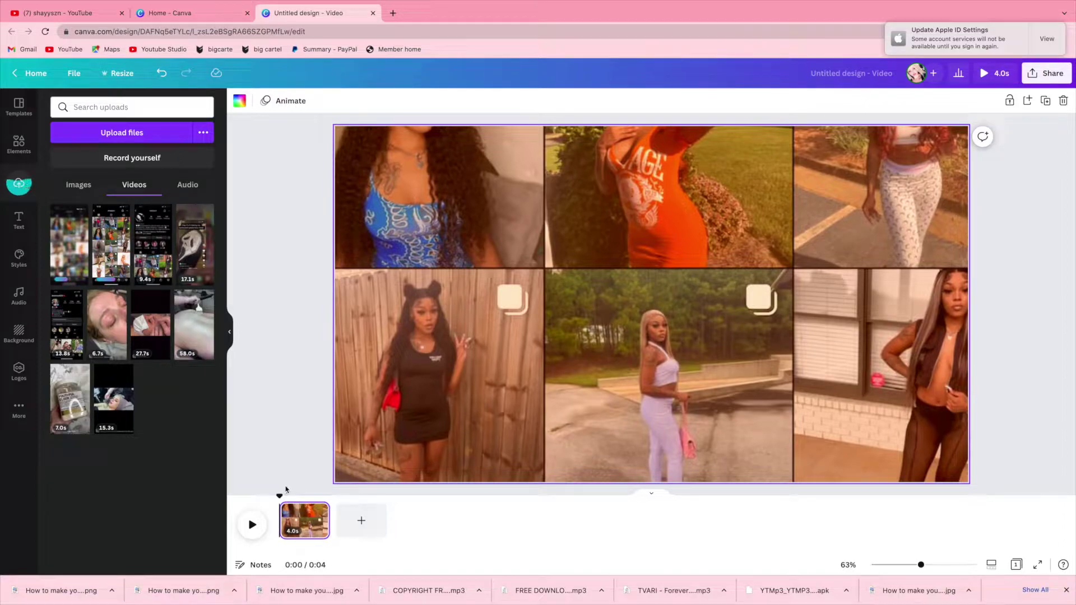
pyautogui.click(281, 101)
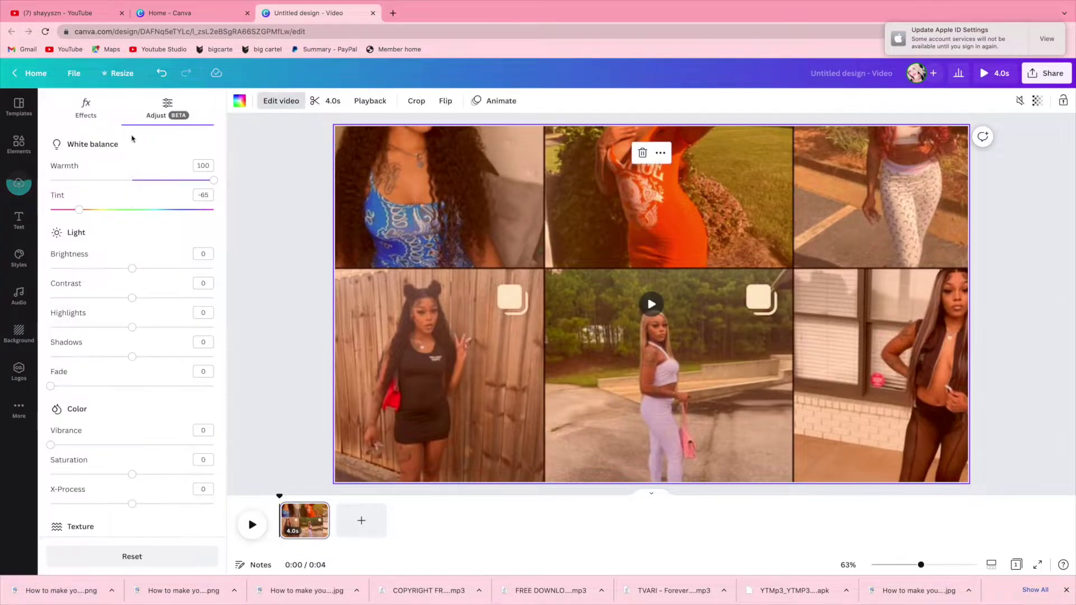
pyautogui.click(332, 101)
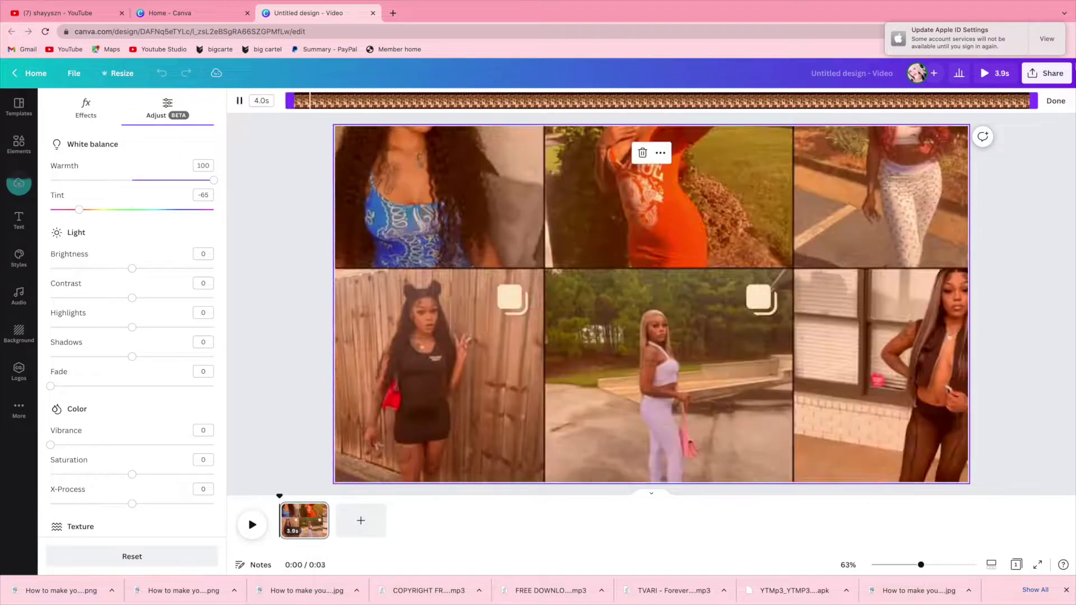
pyautogui.click(1032, 103)
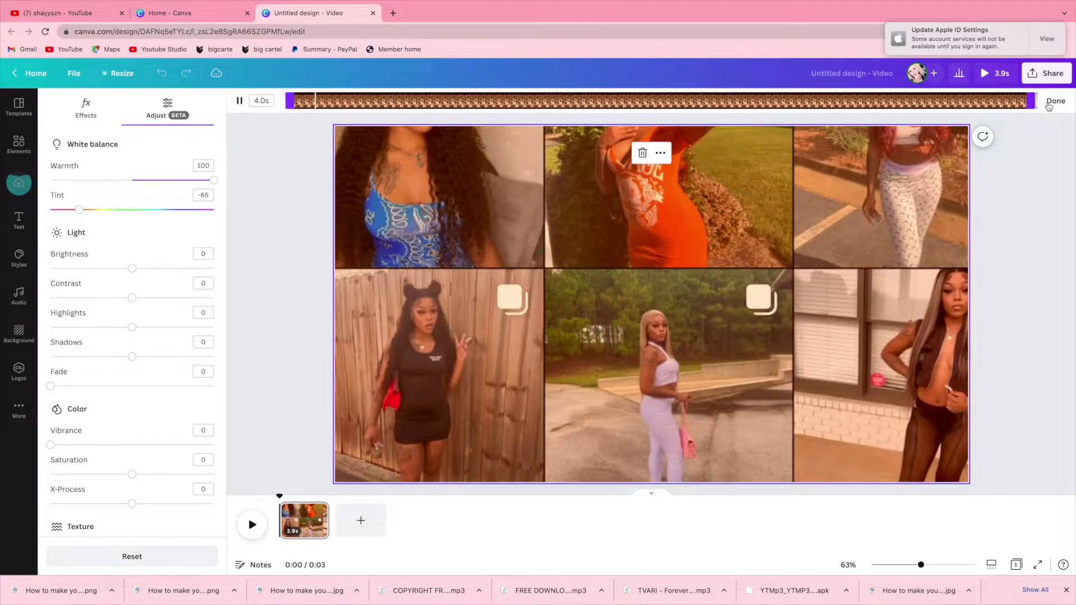
pyautogui.click(1056, 101)
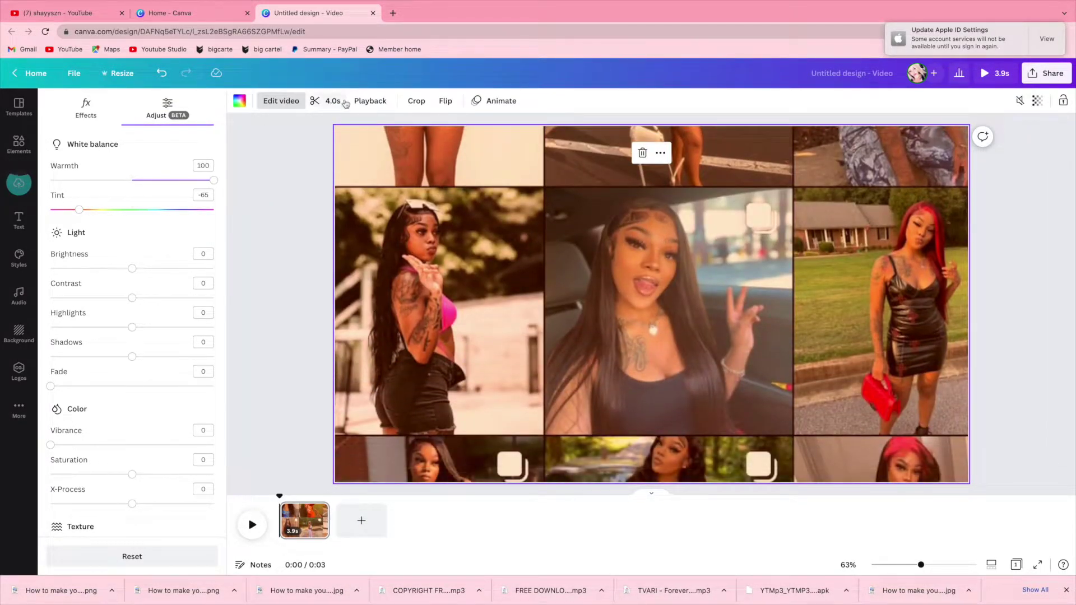
# Step: Add the pink neon "GLOW" text style to the page and change its wording to "SHAYYSZN"
pyautogui.click(370, 101)
pyautogui.click(18, 221)
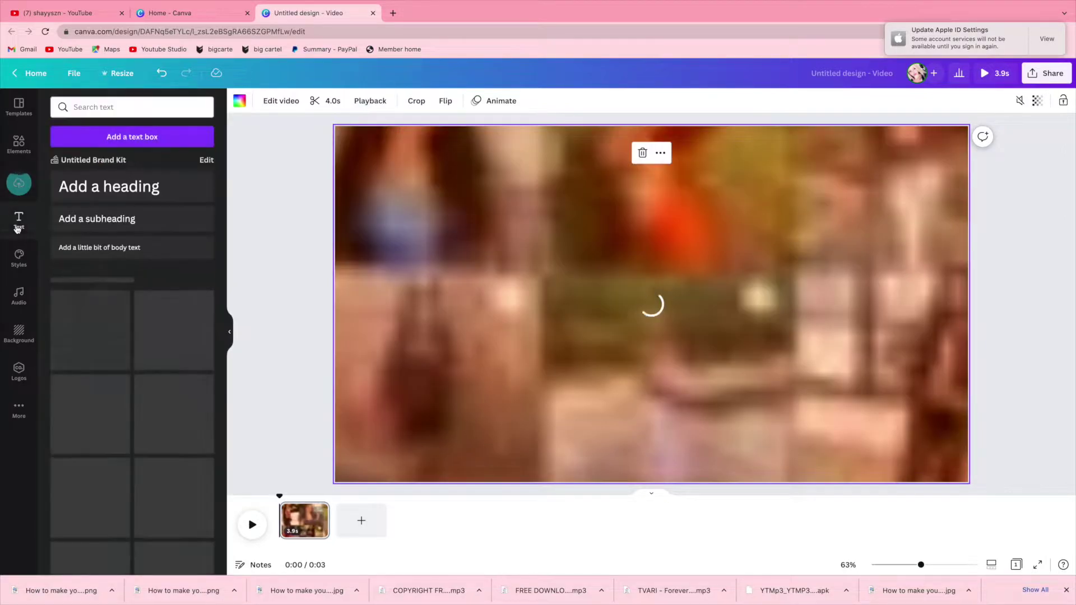
pyautogui.scroll(-10, 146, 324)
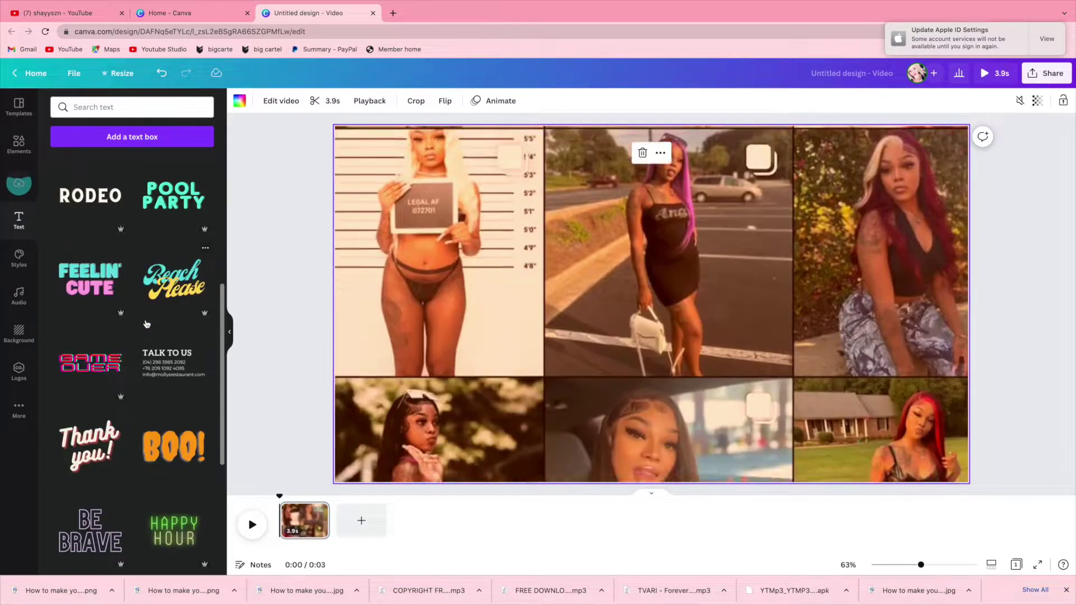
pyautogui.scroll(-7, 146, 324)
pyautogui.scroll(4, 146, 324)
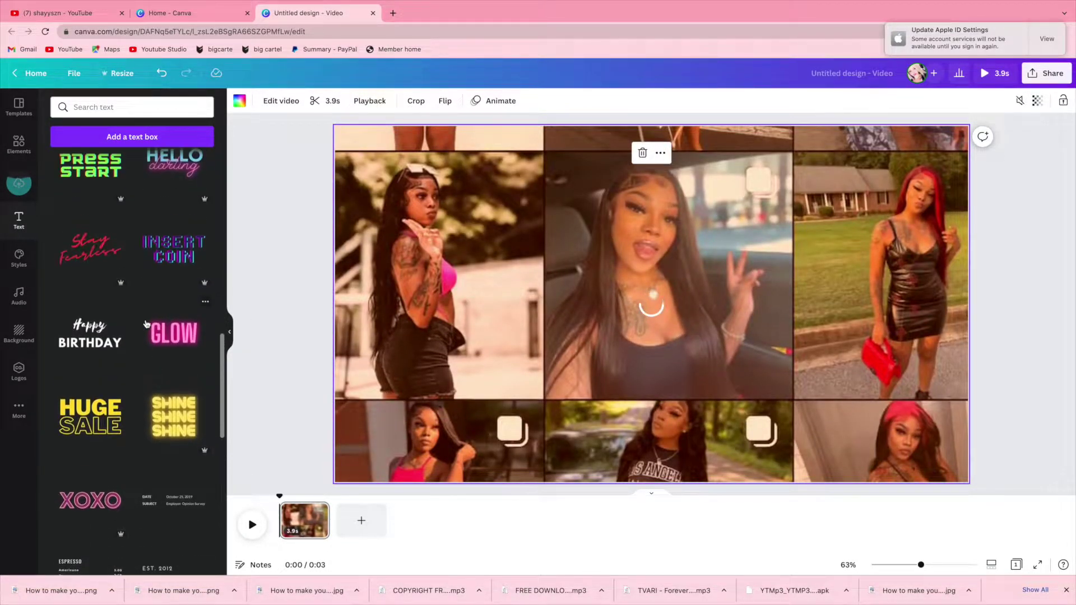
pyautogui.click(174, 334)
pyautogui.doubleClick(651, 305)
pyautogui.write('SHA')
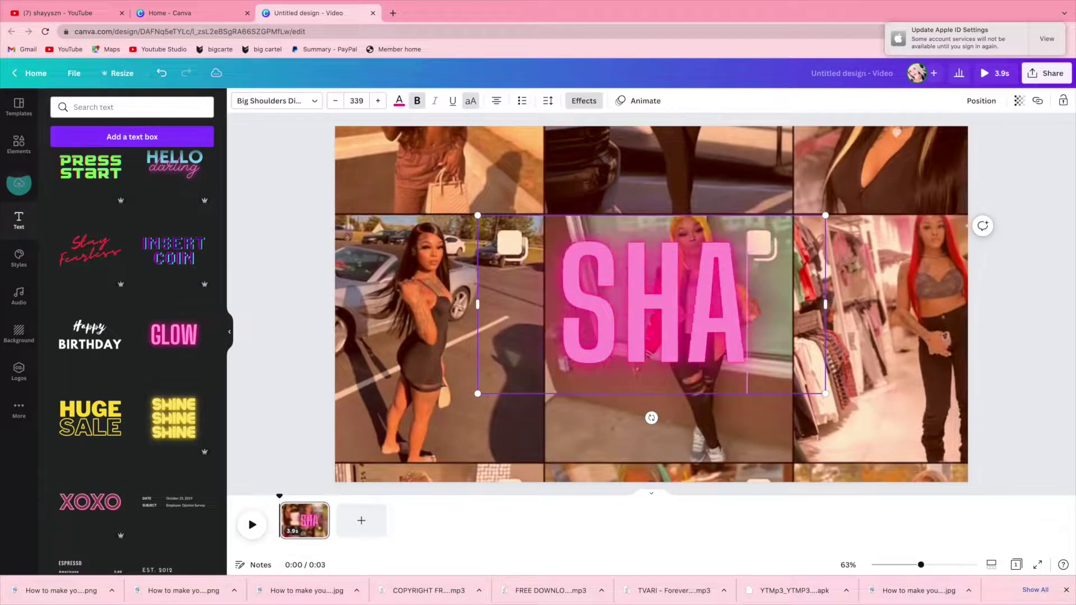
pyautogui.write('YY SZN')
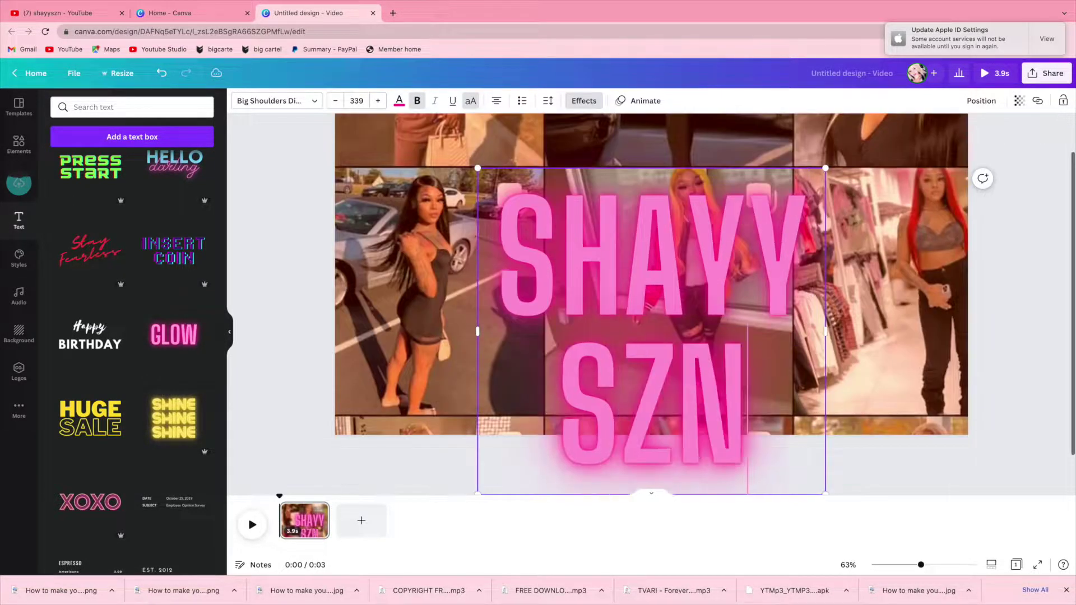
# Step: Resize the pink neon title to font size 239 on a single line and centre it on the page
pyautogui.click(357, 101)
pyautogui.write('150')
pyautogui.press('Return')
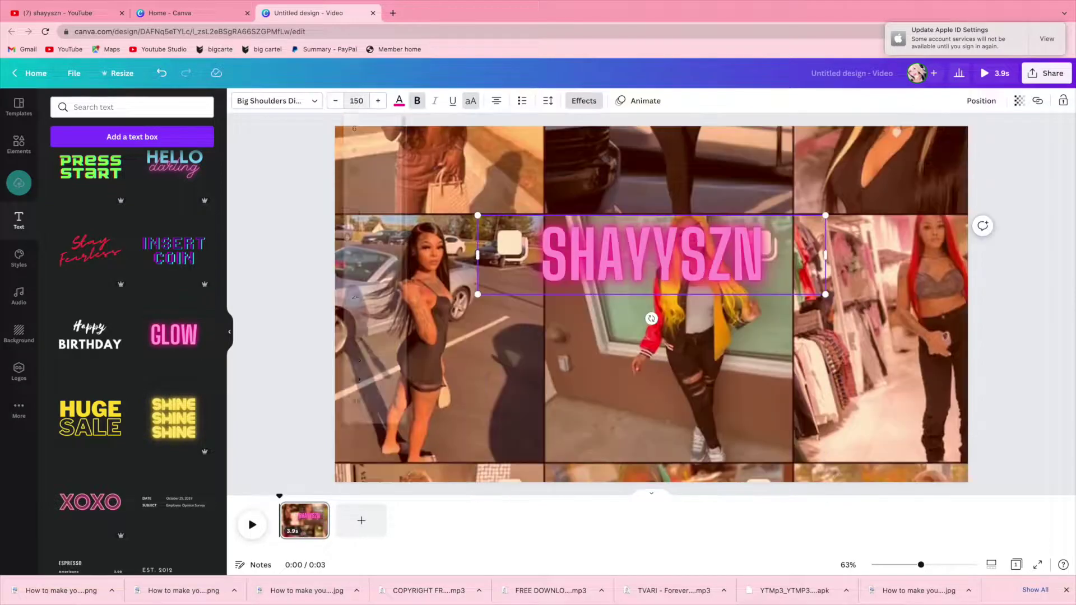
pyautogui.moveTo(818, 296); pyautogui.dragTo(1033, 342)
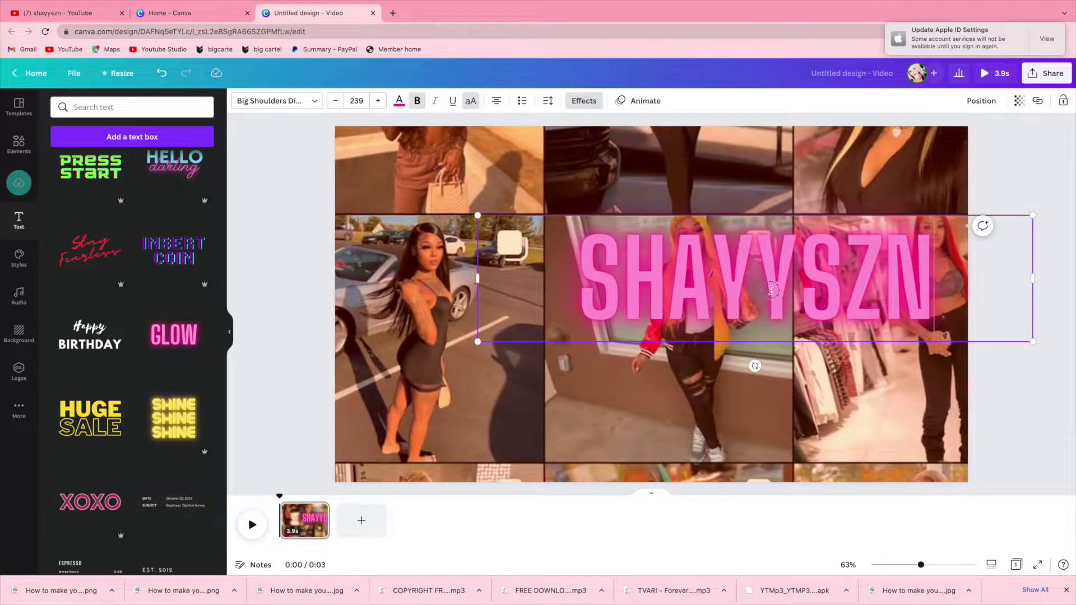
pyautogui.moveTo(774, 342); pyautogui.dragTo(667, 366)
# Step: Add the yellow neon "Sparkle" script style over the lower half and change its wording to "Shayyszn"
pyautogui.scroll(-10, 132, 336)
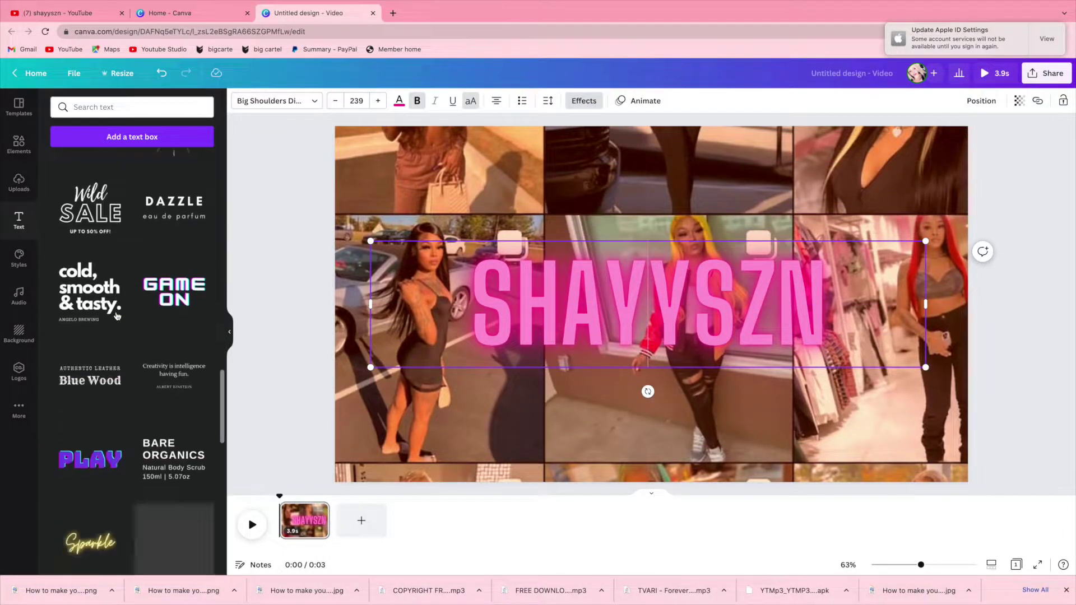
pyautogui.click(90, 347)
pyautogui.moveTo(708, 315); pyautogui.dragTo(708, 400)
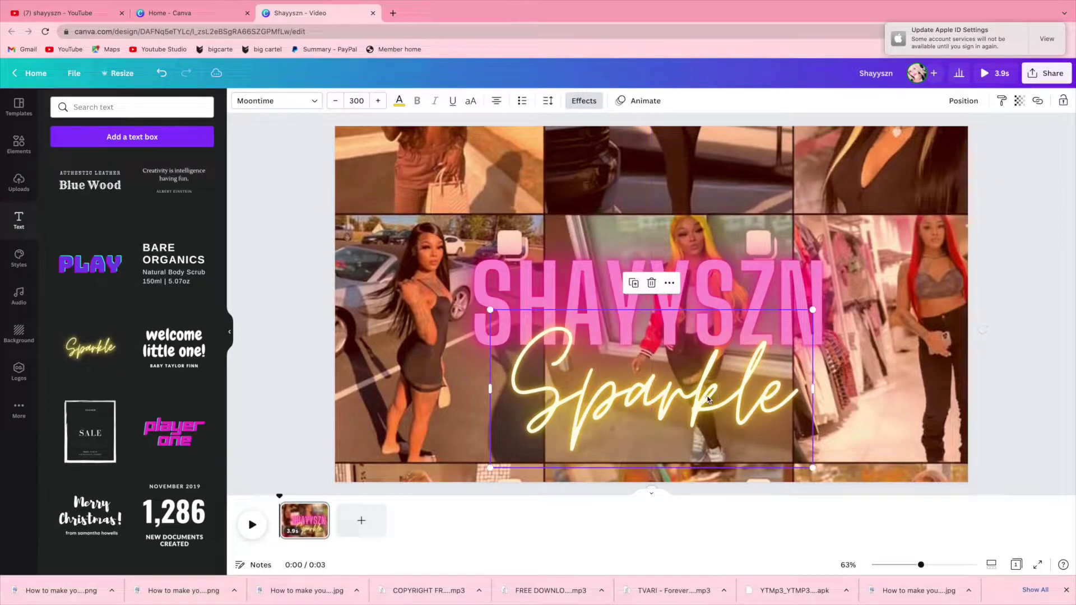
pyautogui.press('Return')
pyautogui.write('Shayyszn')
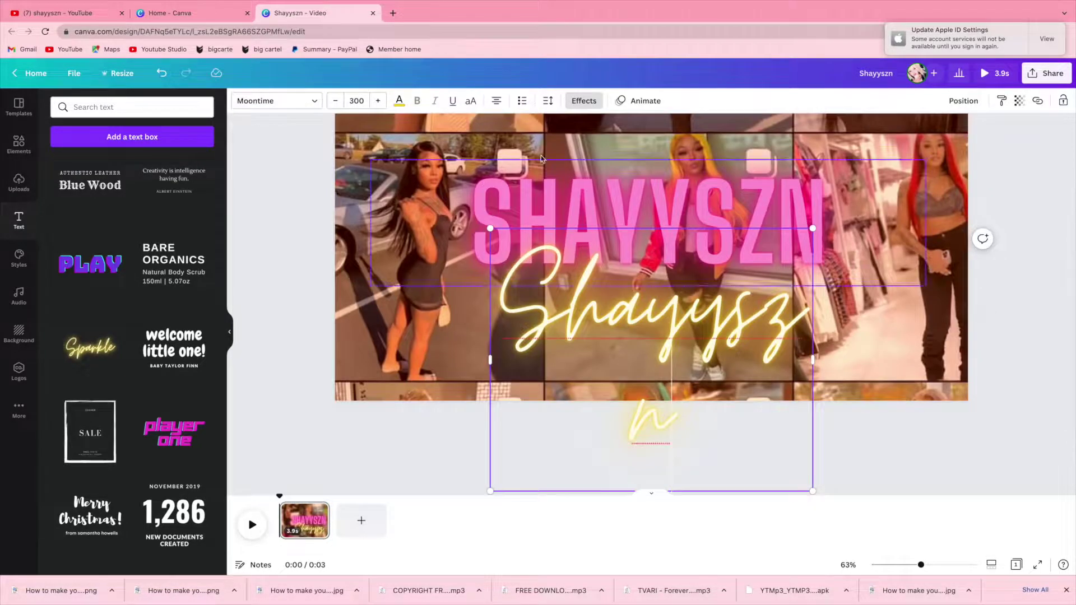
# Step: Resize the yellow script title to font size 286 and centre it overlapping the lower part of the pink title
pyautogui.click(353, 100)
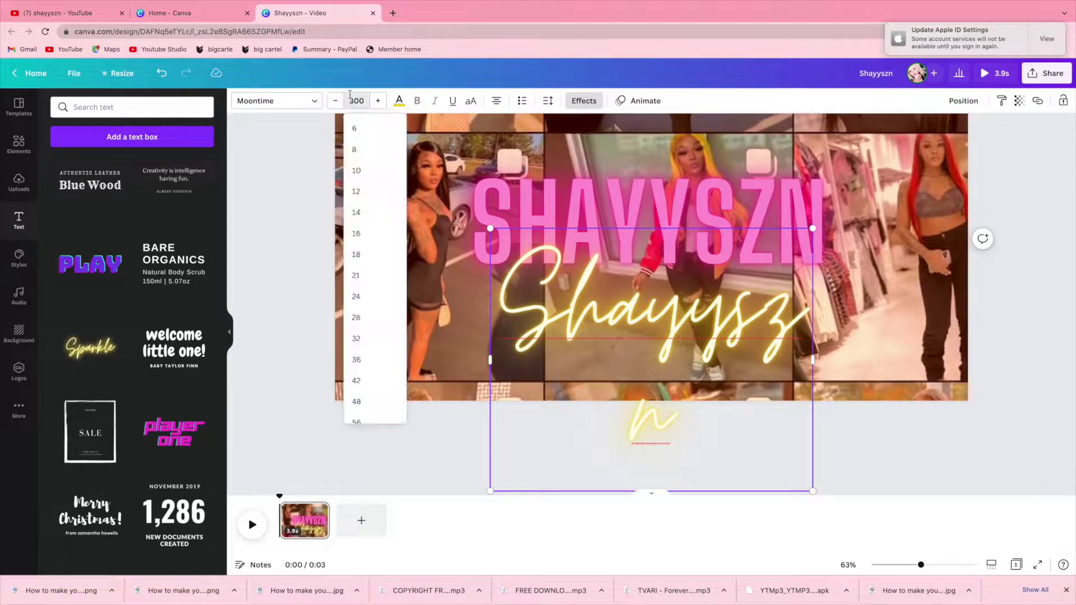
pyautogui.press('Return')
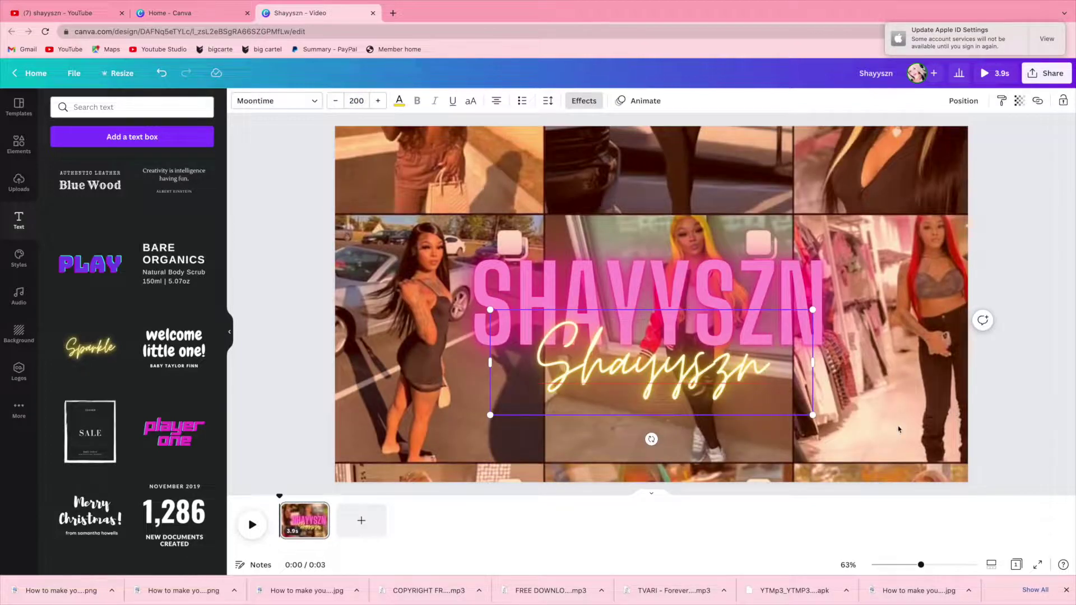
pyautogui.moveTo(811, 416); pyautogui.dragTo(968, 471)
pyautogui.moveTo(723, 451); pyautogui.dragTo(719, 425)
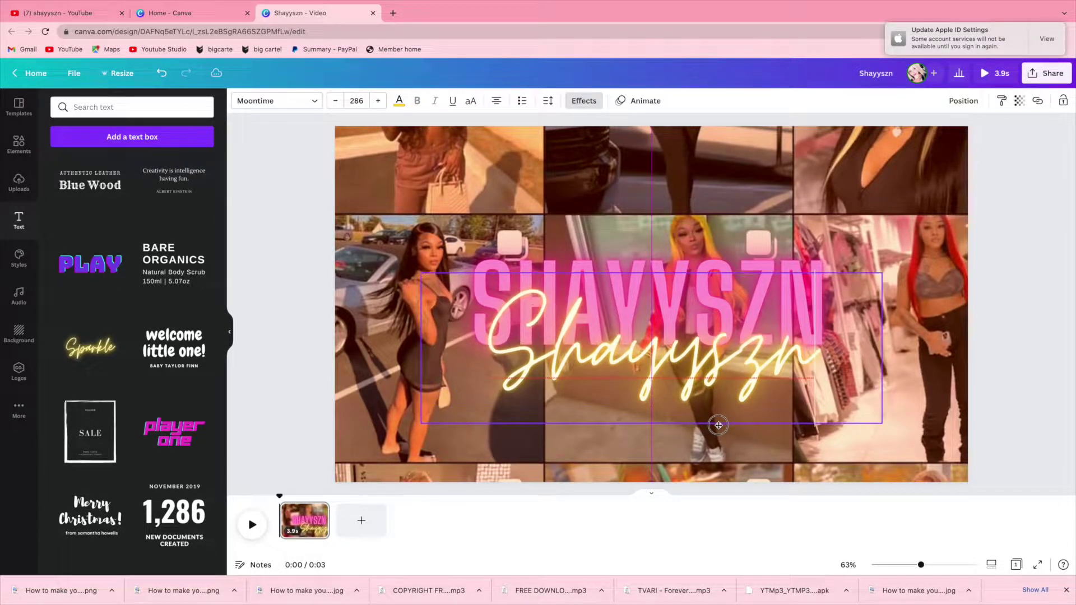
pyautogui.moveTo(981, 284); pyautogui.dragTo(874, 350)
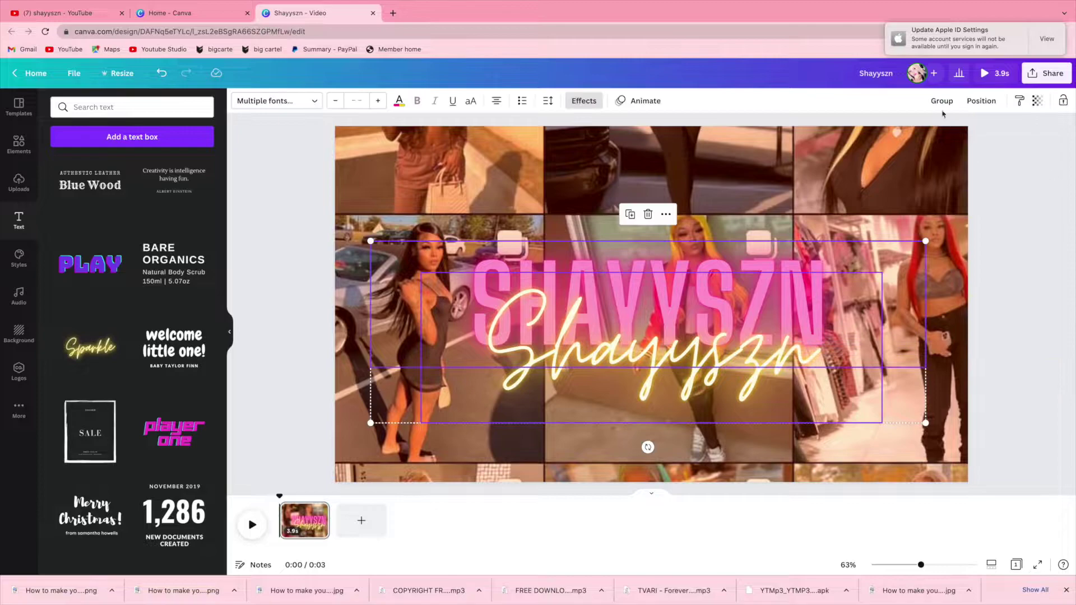
# Step: Recolour the pink block-letter title to a custom orange-red
pyautogui.click(641, 277)
pyautogui.click(399, 102)
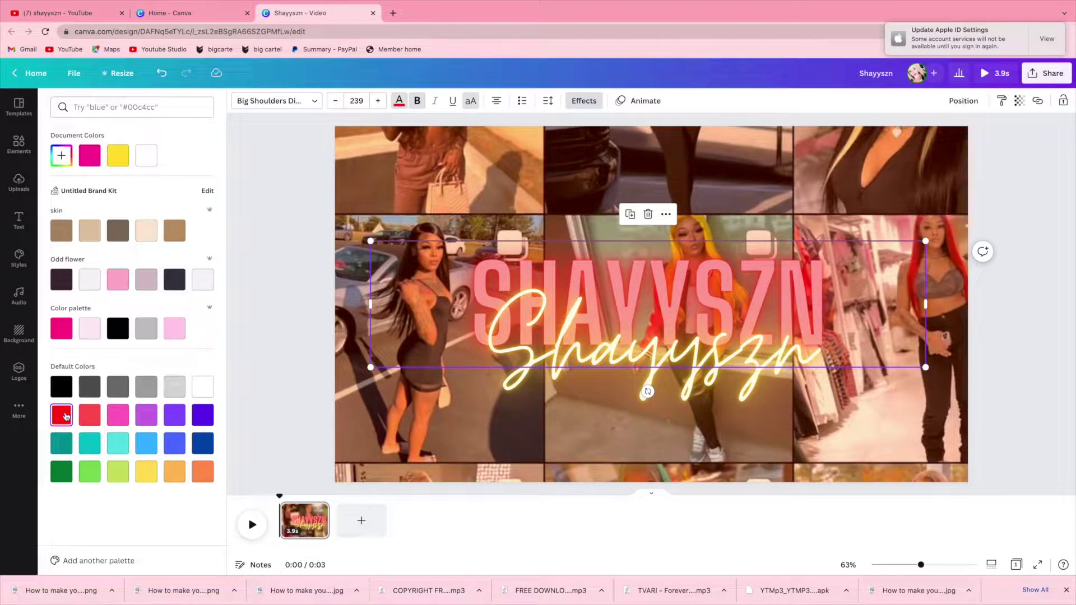
pyautogui.click(210, 475)
pyautogui.click(173, 477)
pyautogui.click(62, 416)
pyautogui.click(407, 108)
pyautogui.click(407, 108)
pyautogui.click(62, 155)
pyautogui.click(73, 246)
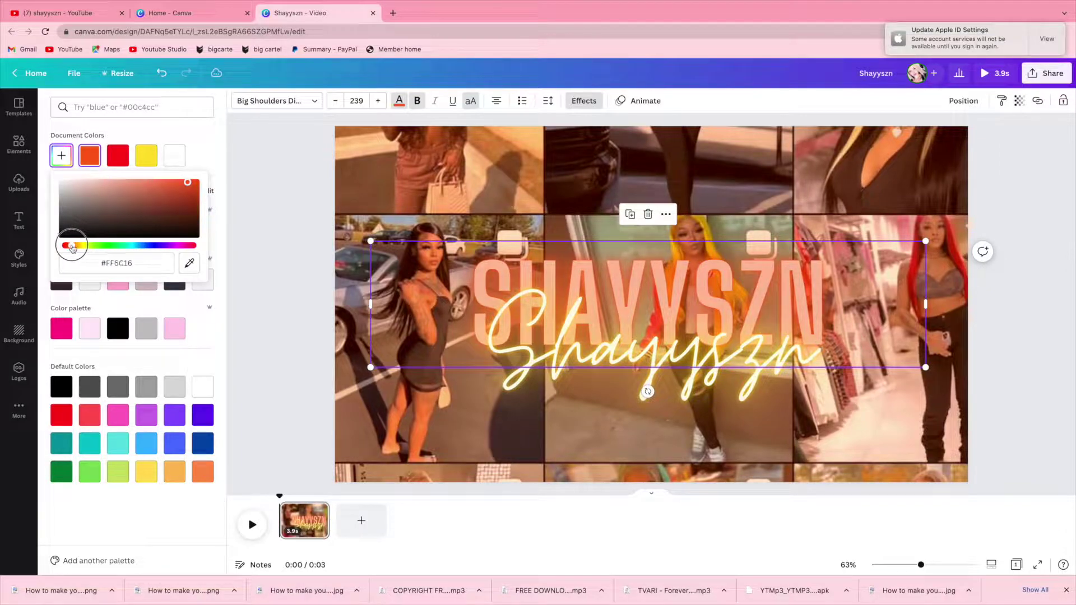
pyautogui.click(417, 266)
# Step: Recolour the yellow script "Shayyszn" title to a custom deeper yellow
pyautogui.click(665, 349)
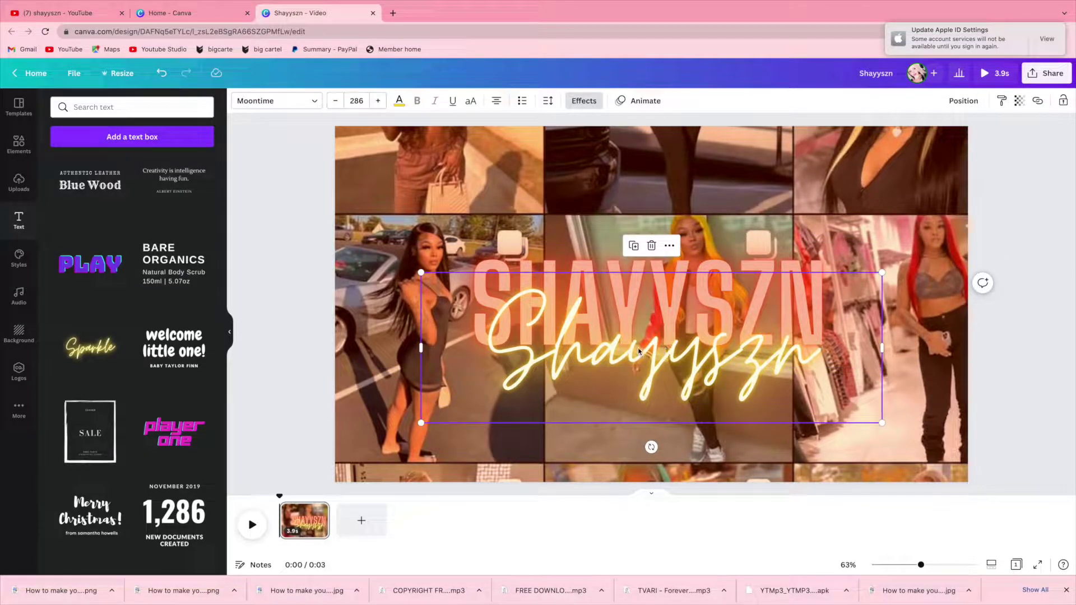
pyautogui.click(408, 106)
pyautogui.click(60, 159)
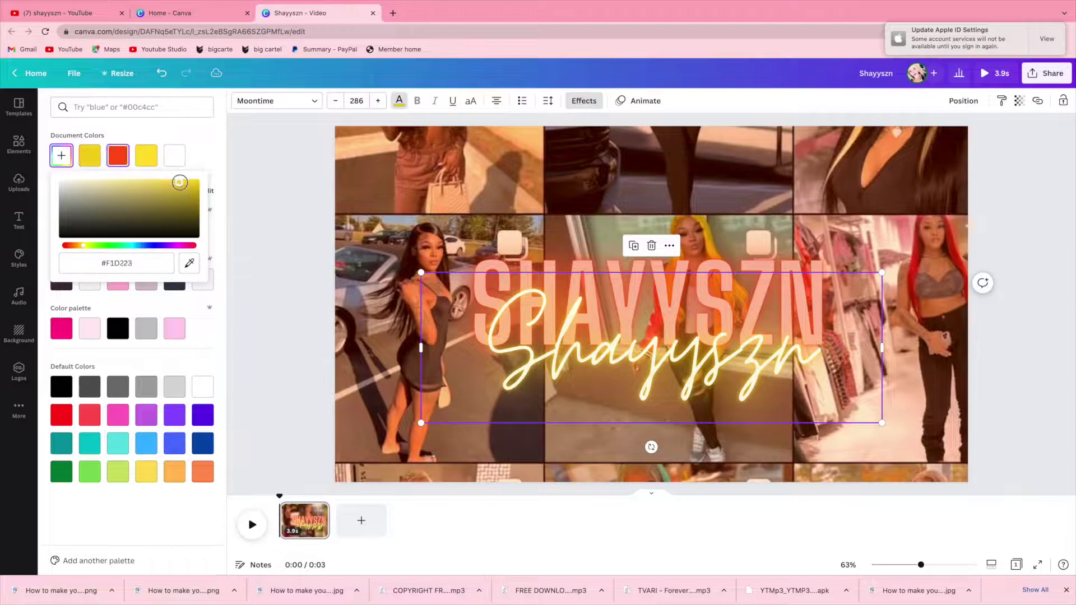
pyautogui.click(1072, 284)
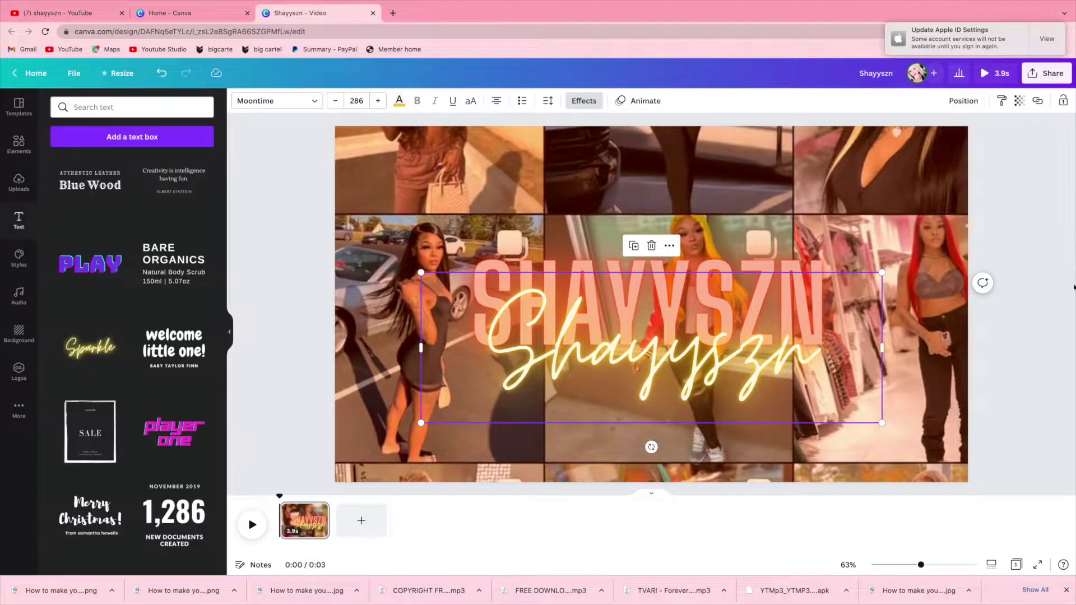
# Step: Select both titles together and move them slightly higher, keeping them centred across the page
pyautogui.keyDown('shift'); pyautogui.click(757, 335); pyautogui.keyUp('shift')
pyautogui.moveTo(756, 336); pyautogui.dragTo(733, 347)
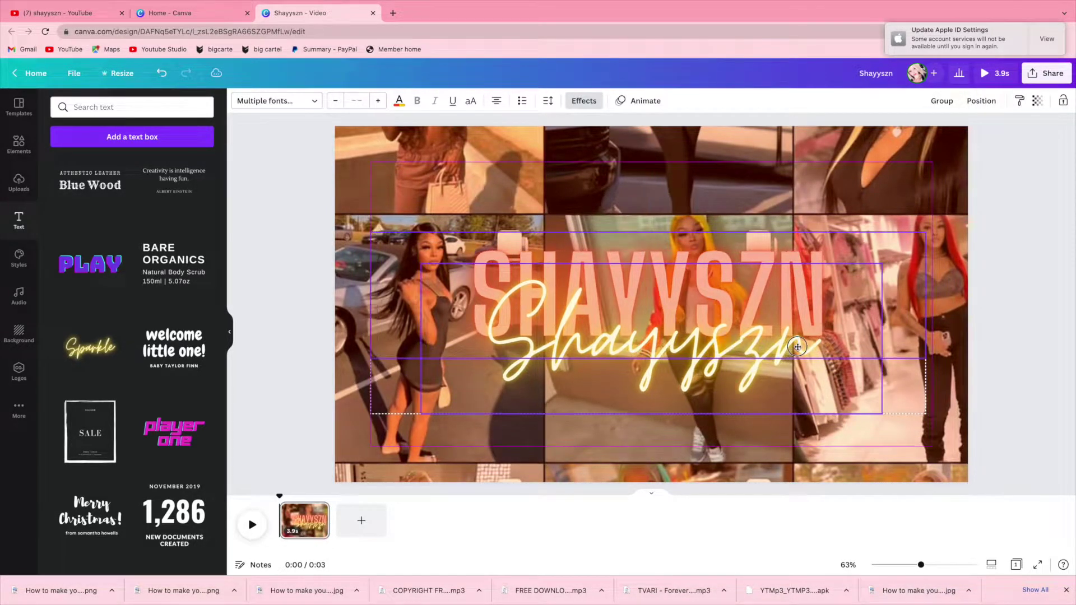
pyautogui.click(247, 377)
# Step: Add the uploaded orange-dress phone screenshot to the page, enlarge it and place it over the left side
pyautogui.scroll(-1, 95, 352)
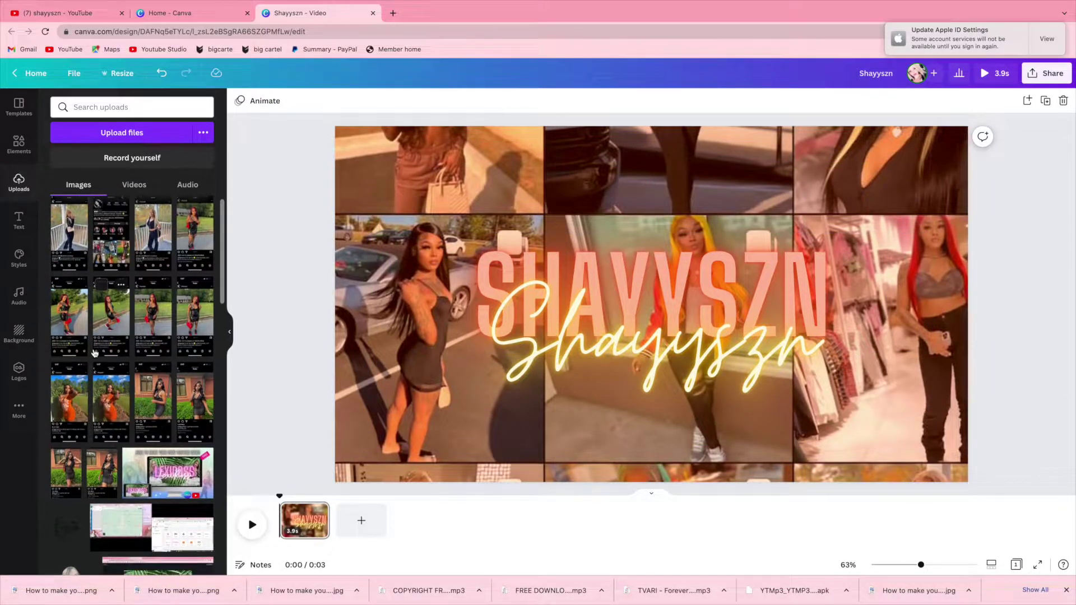
pyautogui.scroll(-1, 126, 409)
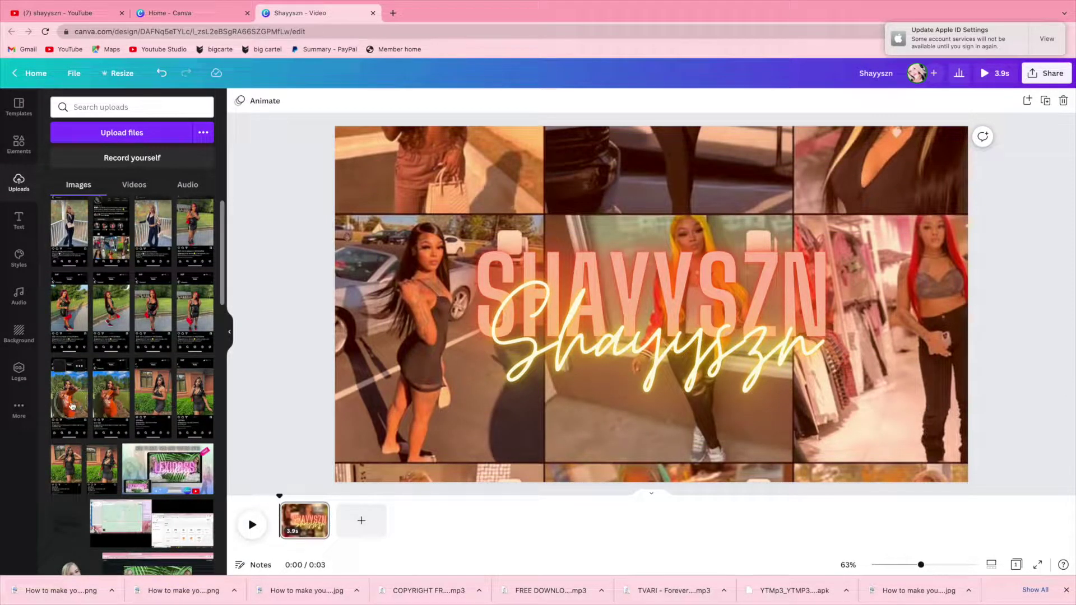
pyautogui.click(72, 405)
pyautogui.moveTo(714, 439); pyautogui.dragTo(768, 479)
pyautogui.moveTo(659, 465); pyautogui.dragTo(392, 423)
# Step: Crop the orange-dress screenshot down to the photo alone, cutting off the post header above and the caption area below
pyautogui.click(297, 101)
pyautogui.moveTo(506, 127); pyautogui.dragTo(524, 207)
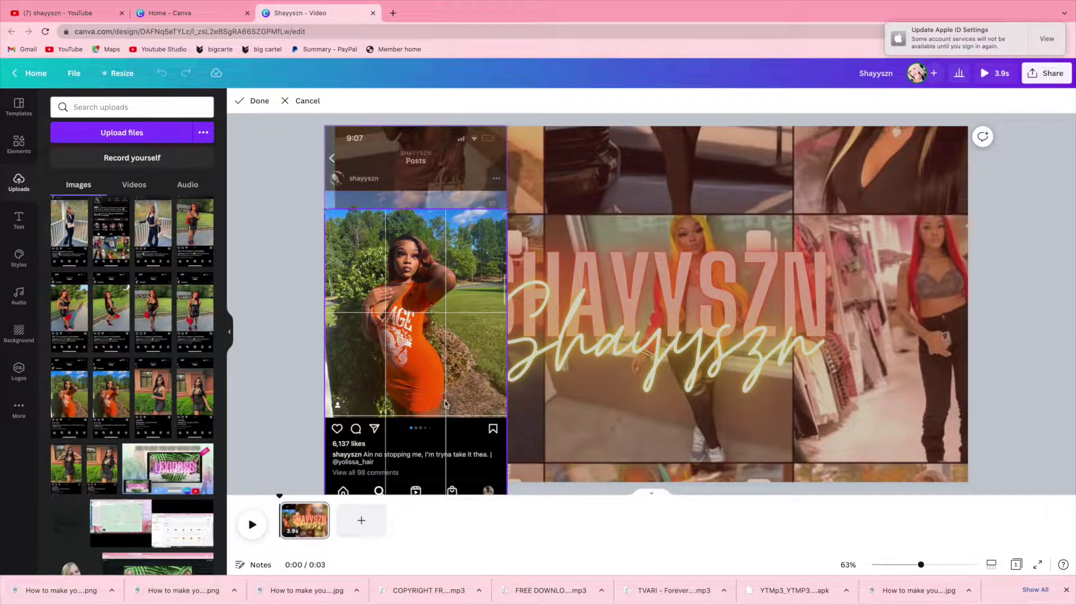
pyautogui.click(250, 101)
pyautogui.click(415, 287)
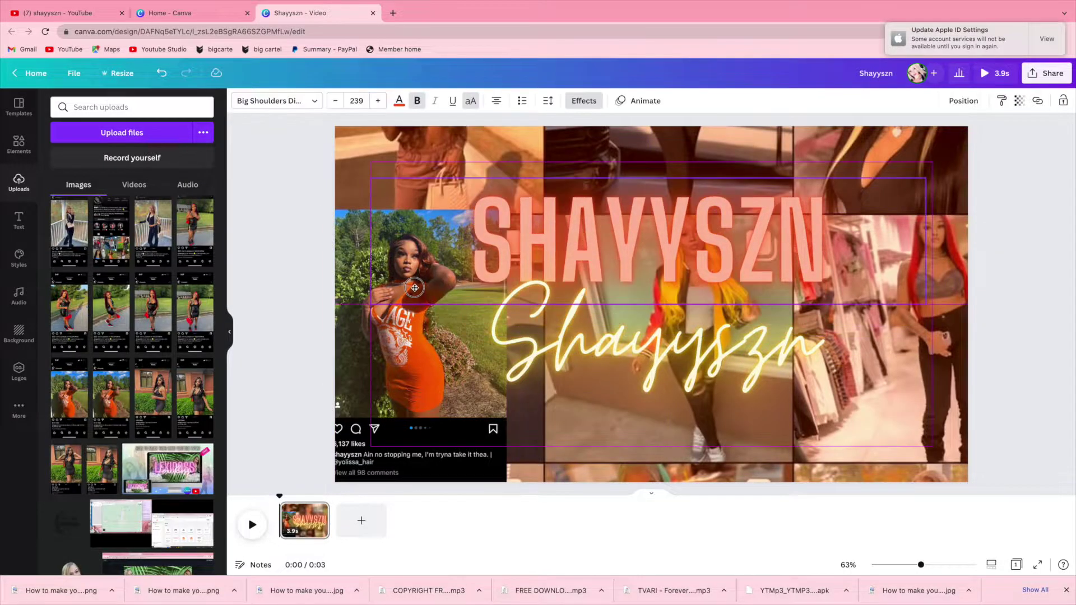
pyautogui.click(162, 73)
pyautogui.hotkey('ctrl', 'z')
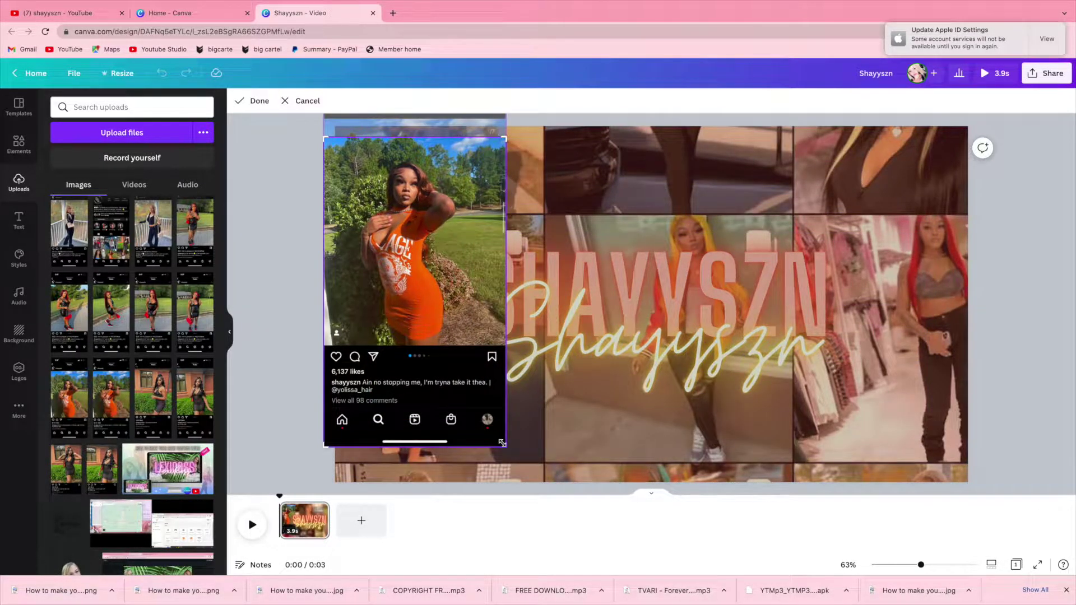
pyautogui.moveTo(505, 447); pyautogui.dragTo(505, 329)
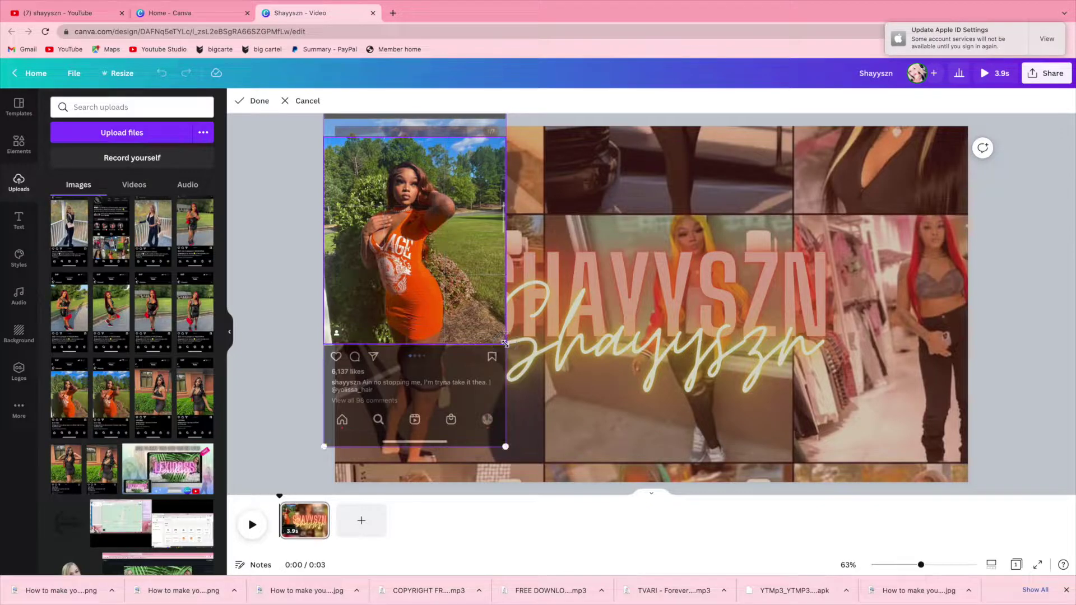
pyautogui.click(246, 101)
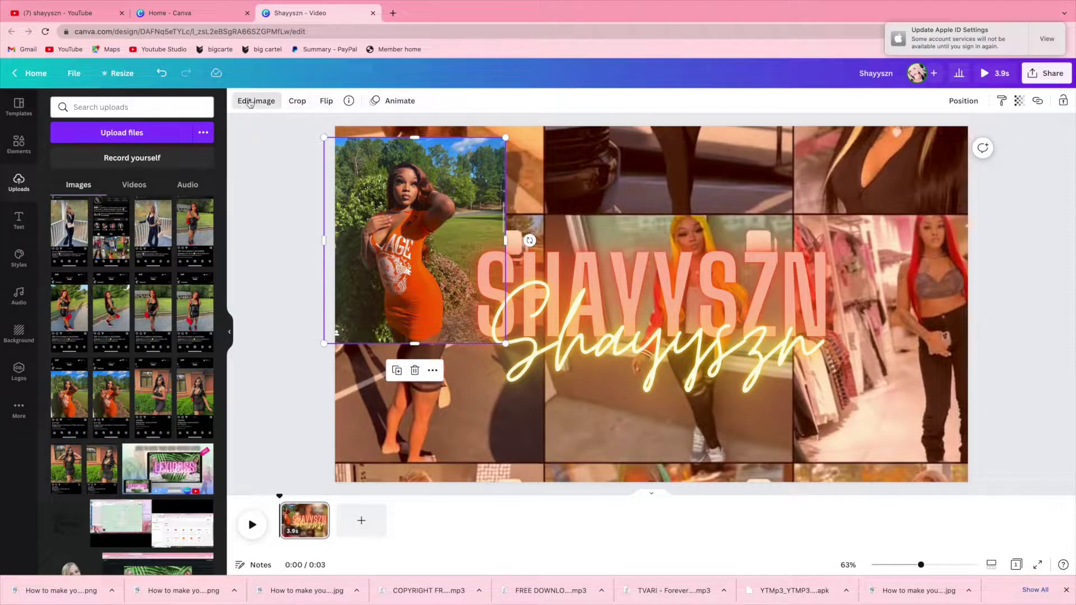
# Step: Remove the background from the orange-dress photo, enlarge the cutout and place it at the page's lower left
pyautogui.click(250, 102)
pyautogui.click(132, 185)
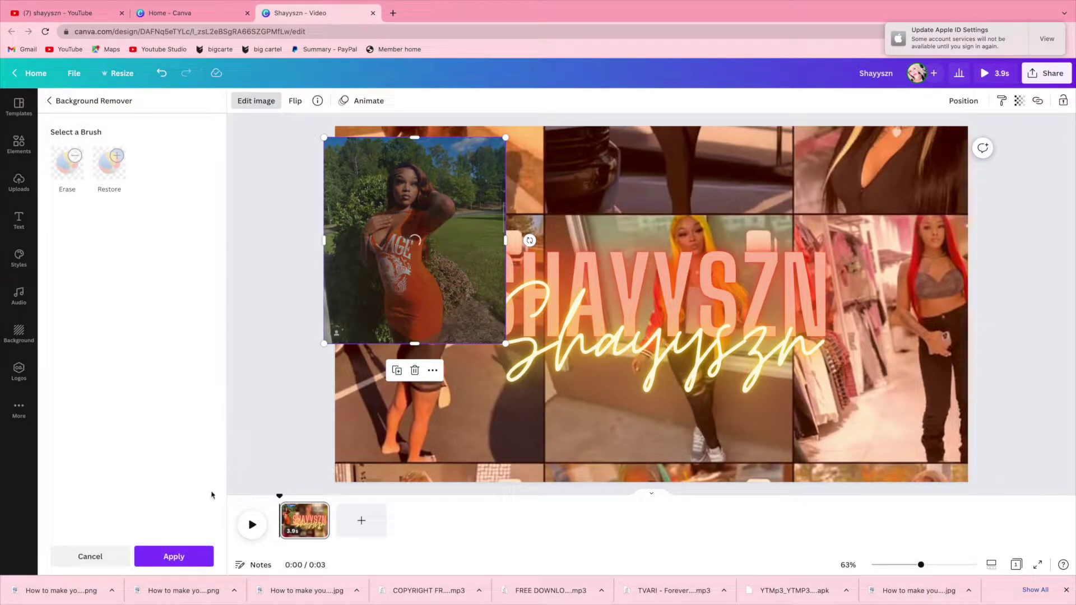
pyautogui.moveTo(505, 342); pyautogui.dragTo(596, 484)
pyautogui.moveTo(444, 440)
pyautogui.mouseDown()
pyautogui.moveTo(405, 440)
pyautogui.moveTo(428, 441)
pyautogui.mouseUp()
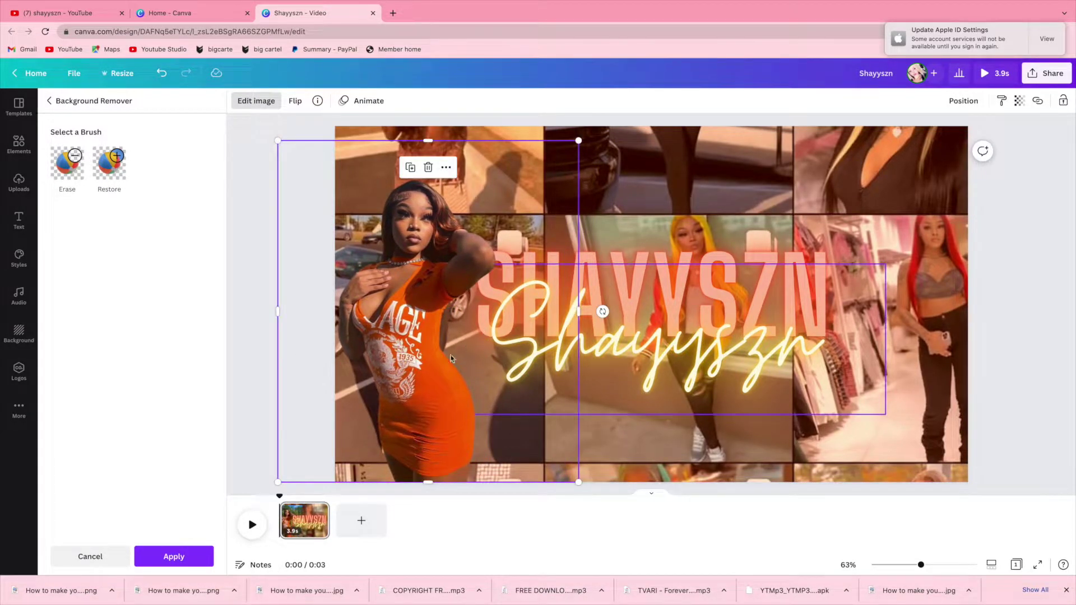
# Step: Bring the block-letter title and the yellow script title forward, in front of the orange-dress cutout
pyautogui.click(975, 105)
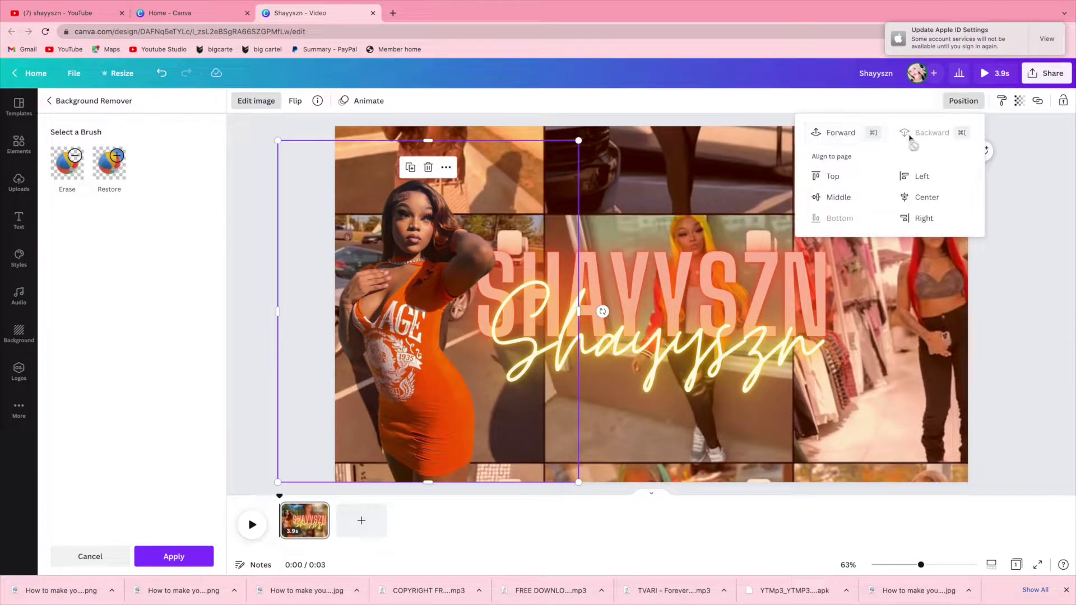
pyautogui.click(757, 291)
pyautogui.click(963, 101)
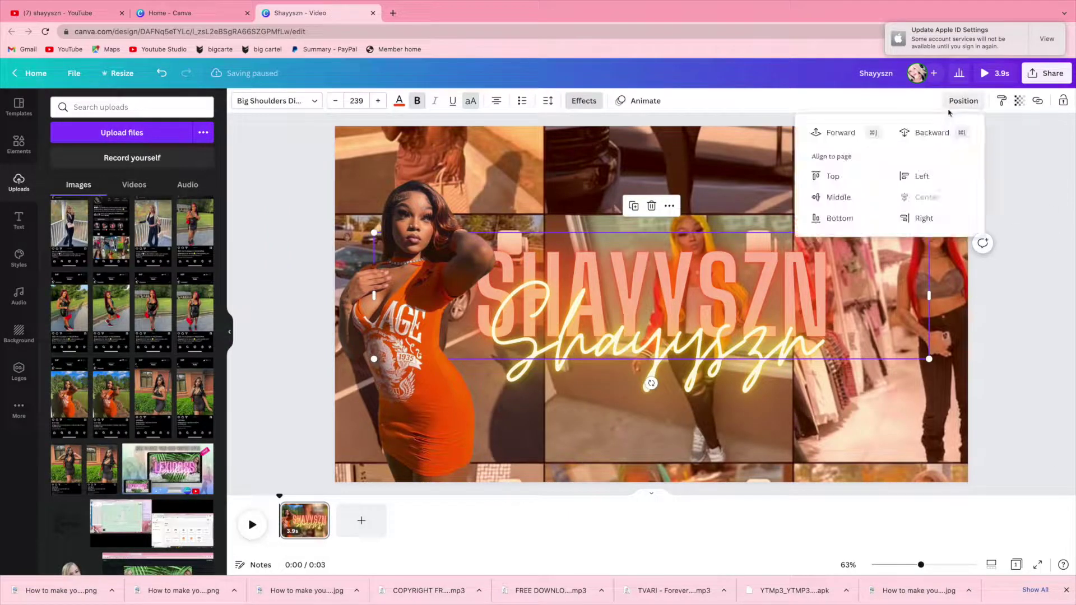
pyautogui.click(824, 134)
pyautogui.click(799, 362)
pyautogui.click(964, 101)
pyautogui.click(835, 133)
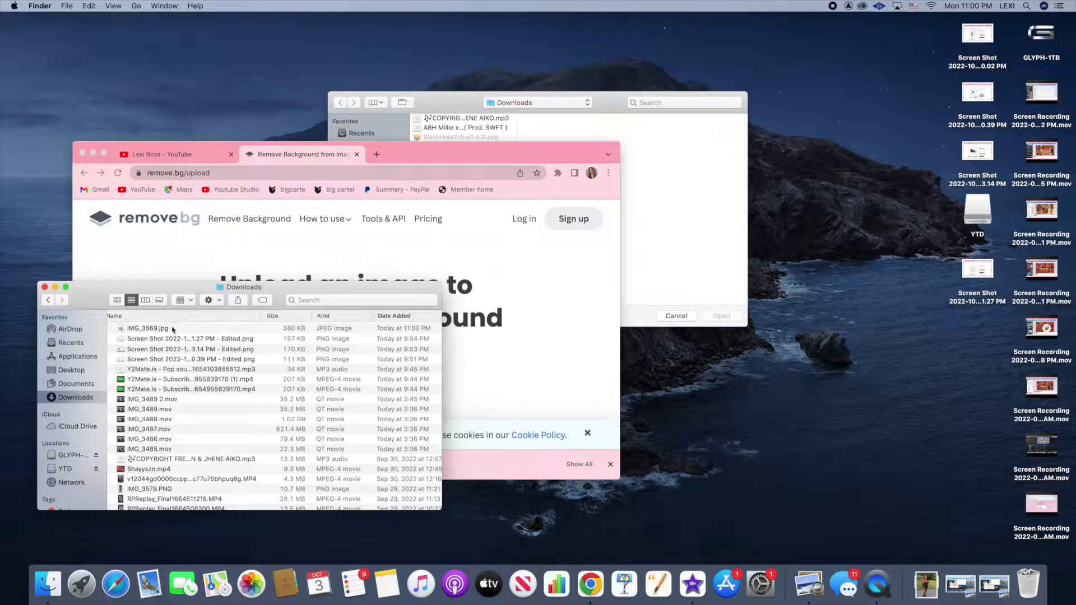
# Step: Upload IMG_3569.jpg from the Downloads folder to remove.bg and download the image with its background removed
pyautogui.moveTo(173, 330); pyautogui.dragTo(494, 344)
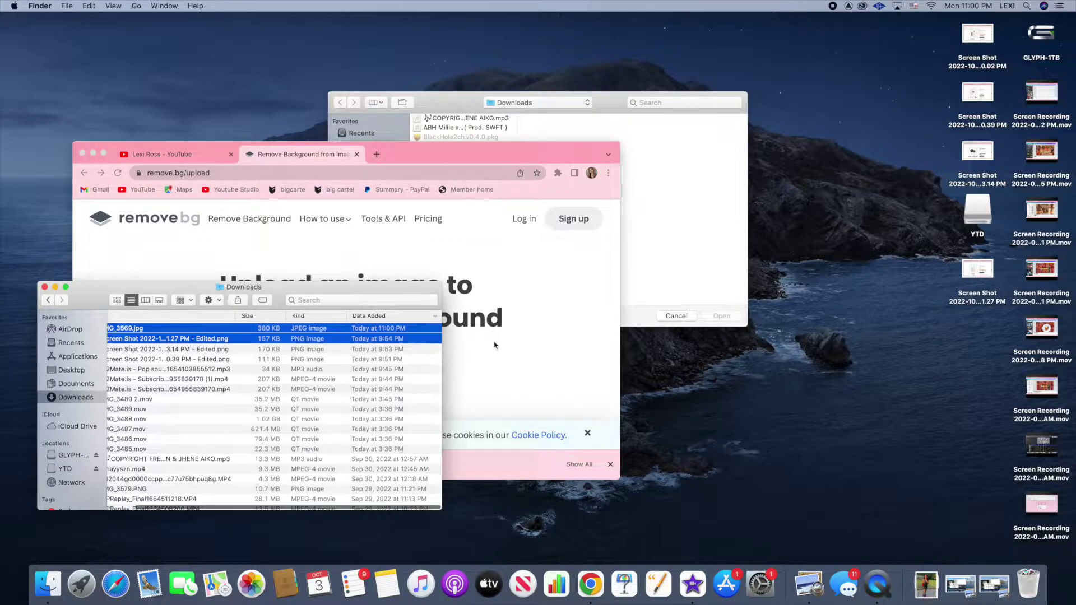
pyautogui.click(139, 331)
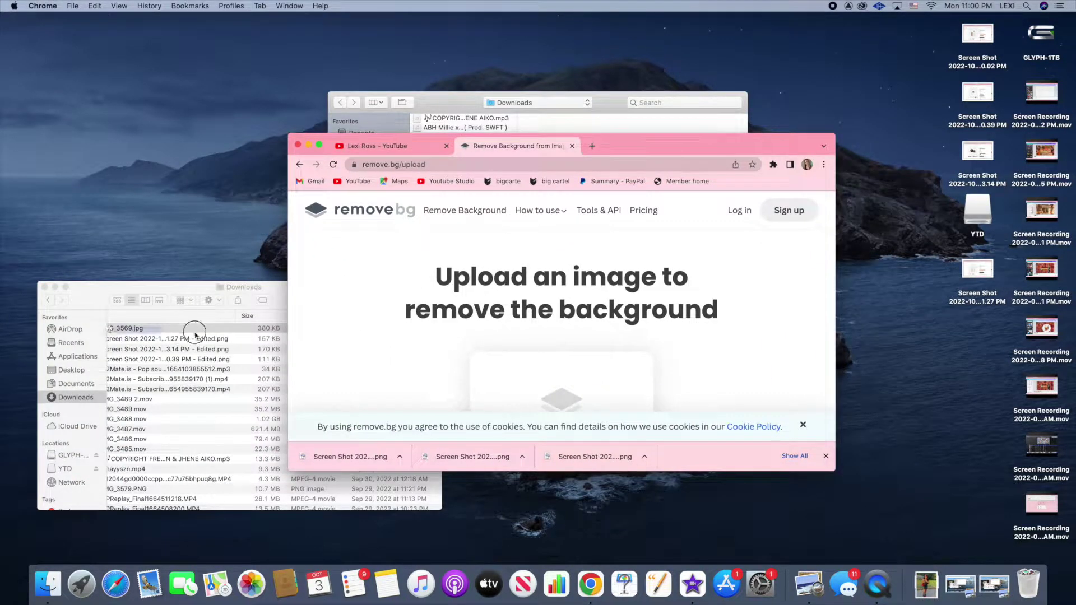
pyautogui.moveTo(181, 335); pyautogui.dragTo(608, 348)
pyautogui.press('ctrl+super+f')
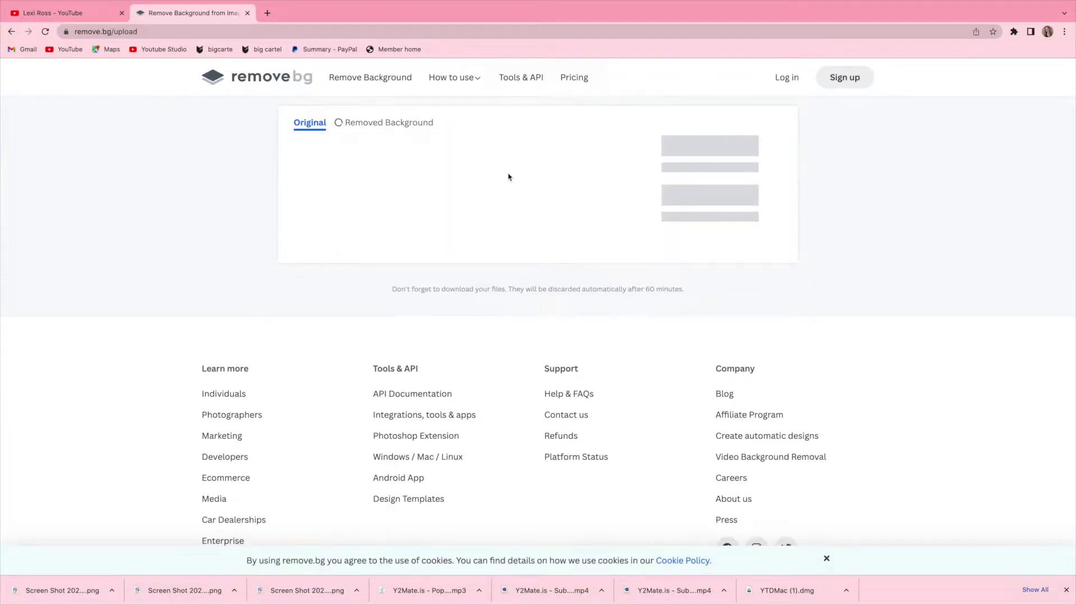
pyautogui.click(703, 214)
# Step: Open canva.com in a new browser tab and open the first recent "Shayyszn" video design
pyautogui.press('super+t')
pyautogui.write('canva.com')
pyautogui.press('Return')
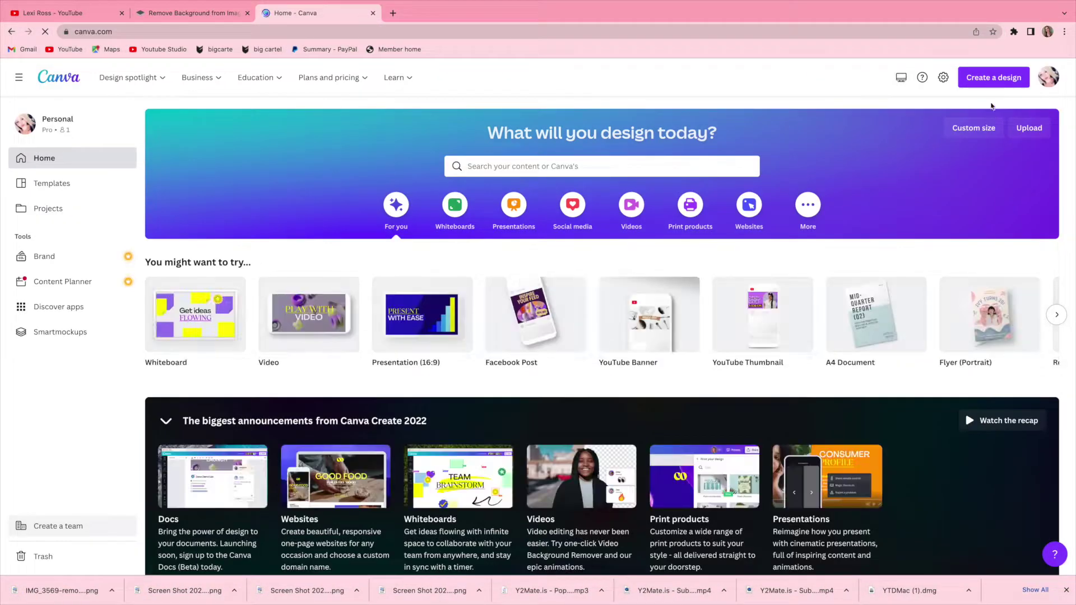
pyautogui.scroll(-5, 247, 419)
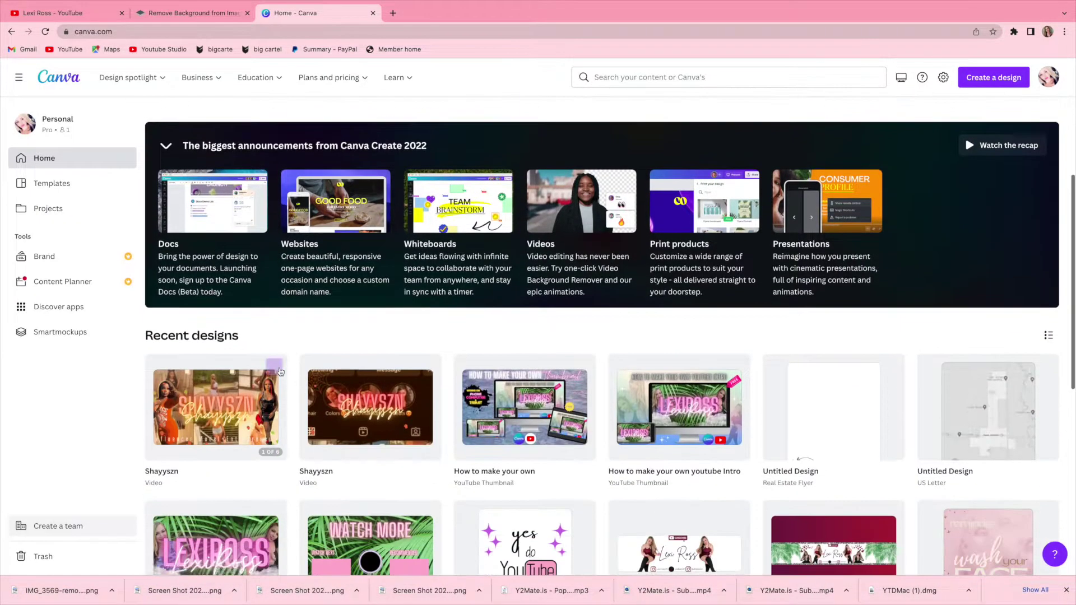
pyautogui.click(247, 419)
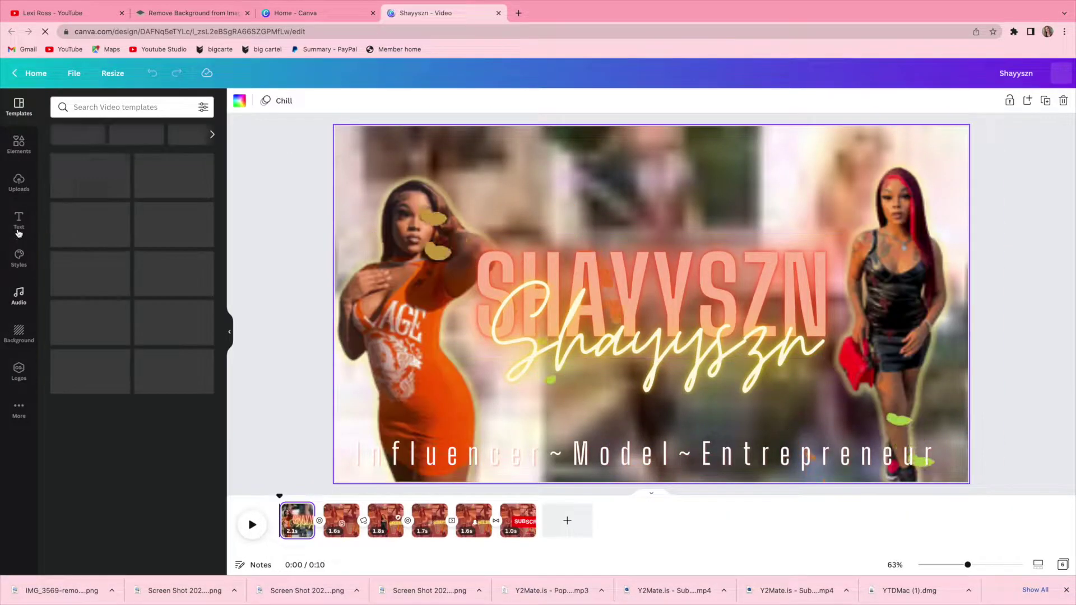
# Step: Upload IMG_3569-removebg-preview.png from Downloads to the design's uploaded images
pyautogui.click(22, 195)
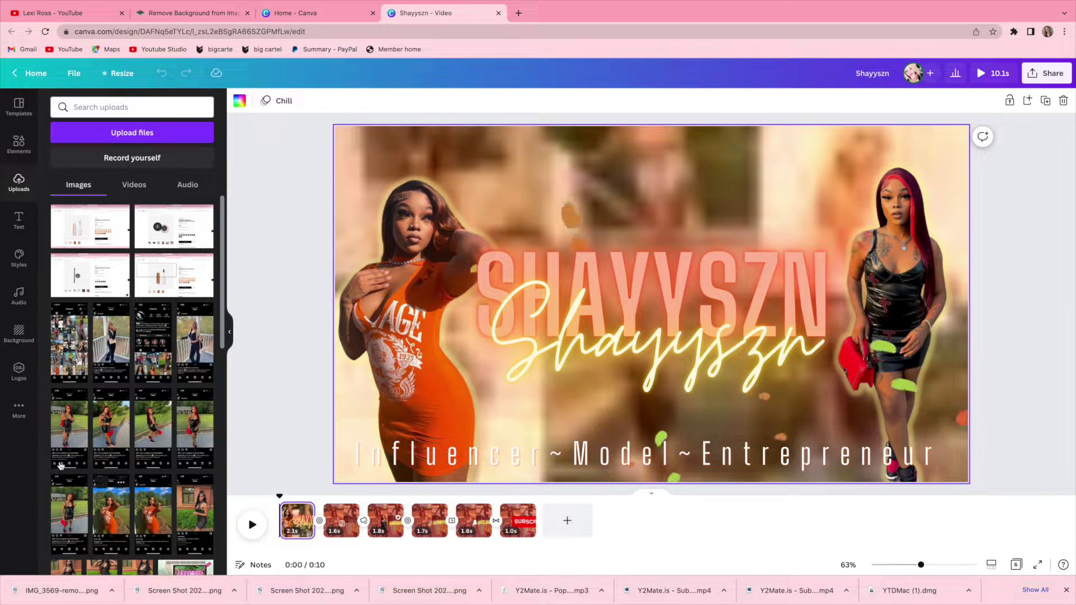
pyautogui.click(105, 140)
pyautogui.scroll(-5, 466, 120)
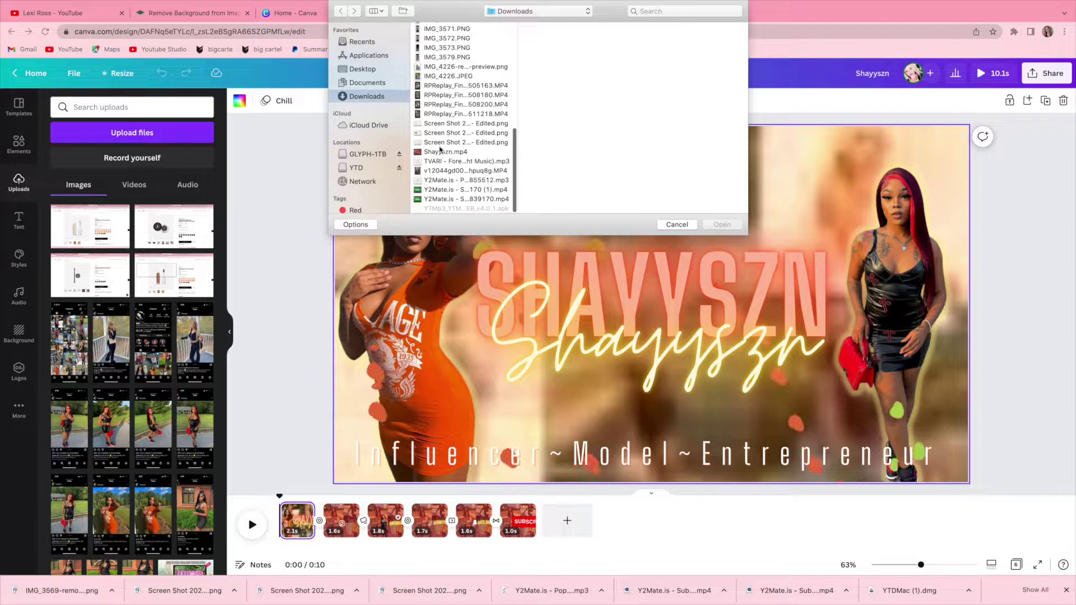
pyautogui.scroll(5, 466, 121)
pyautogui.click(460, 93)
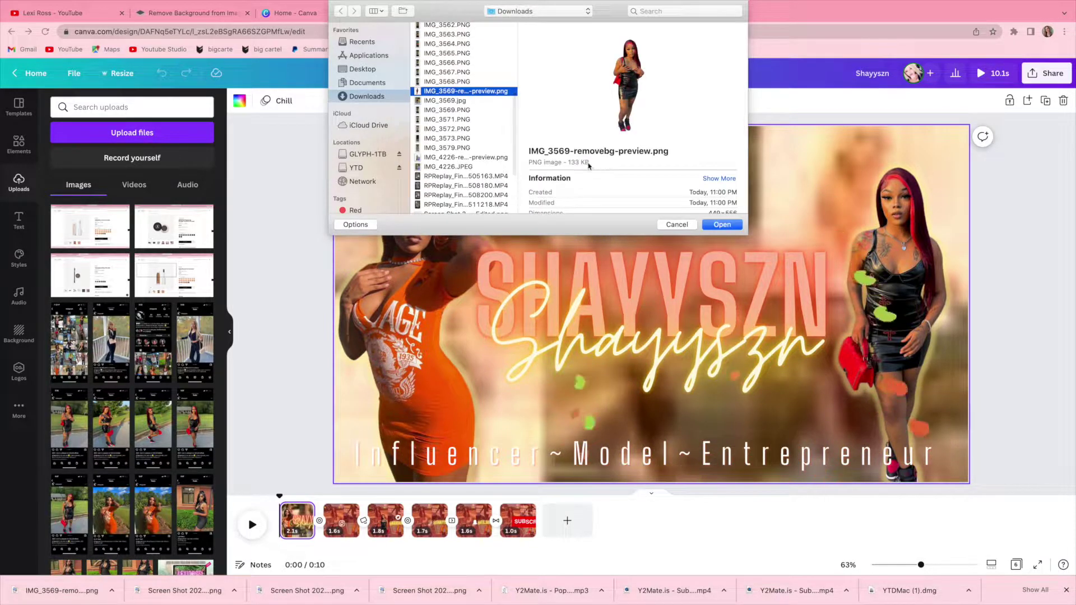
pyautogui.click(725, 225)
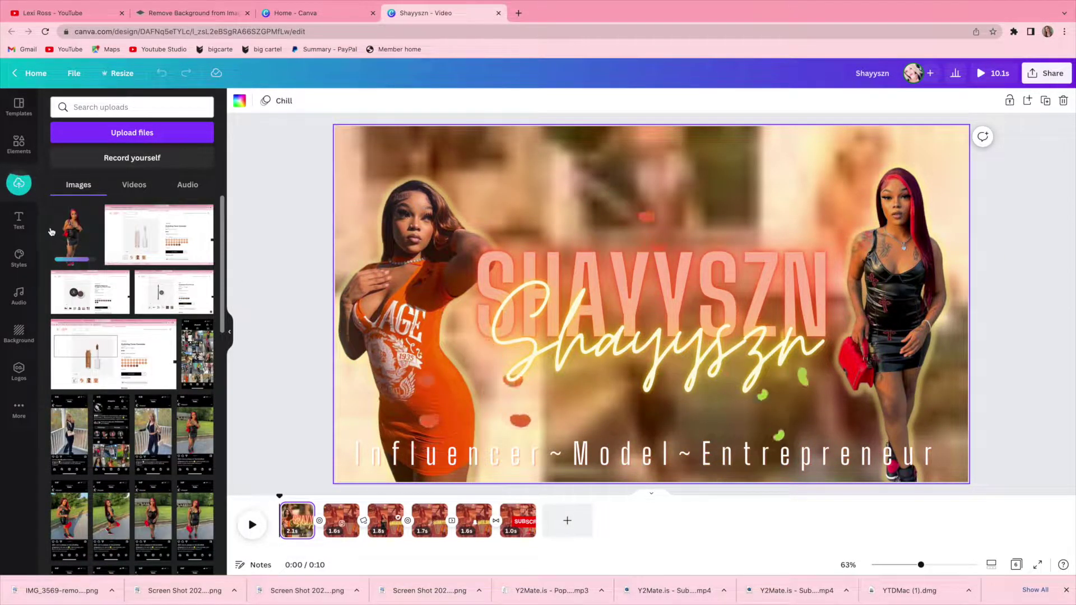
# Step: Add the uploaded background-free cutout to the page, move it to the right side and enlarge it slightly
pyautogui.click(75, 236)
pyautogui.moveTo(645, 314); pyautogui.dragTo(874, 254)
pyautogui.moveTo(980, 444); pyautogui.dragTo(1019, 465)
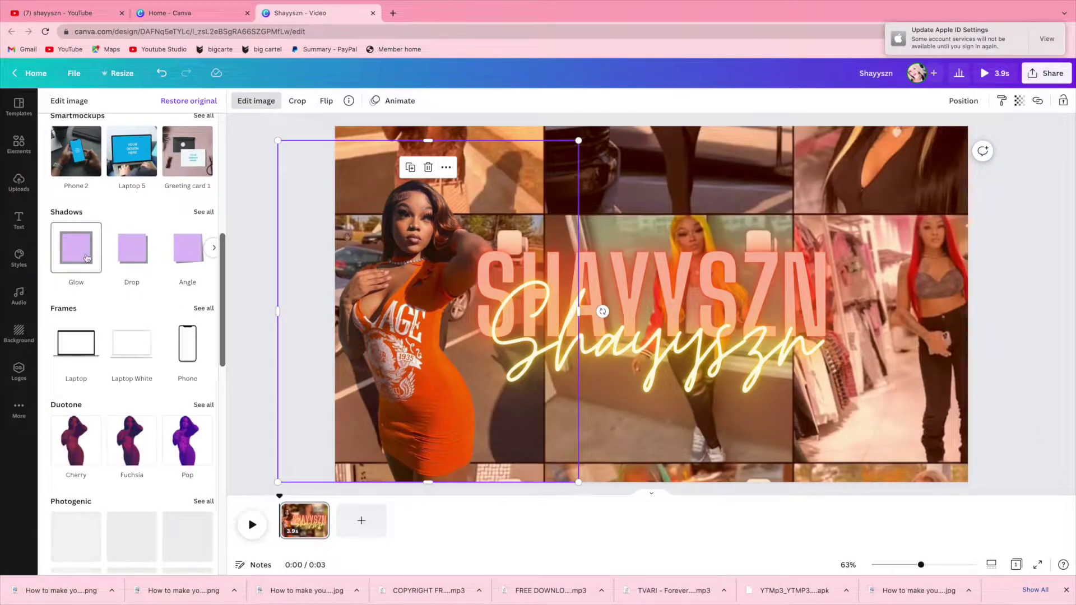
# Step: Apply a Glow shadow to the orange-dress cutout and set the glow's size to 16
pyautogui.click(79, 255)
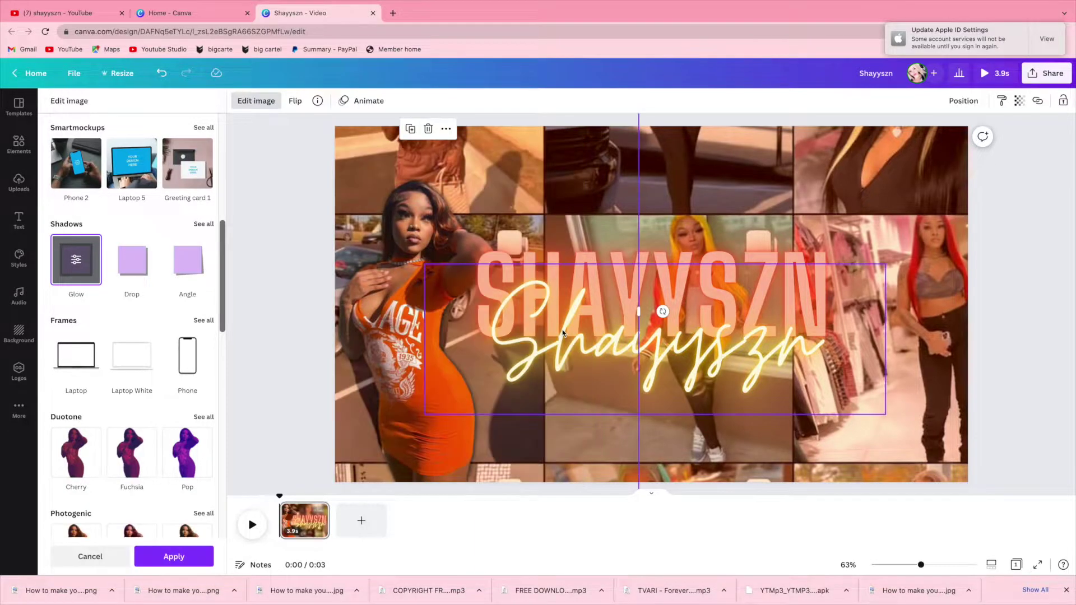
pyautogui.click(78, 265)
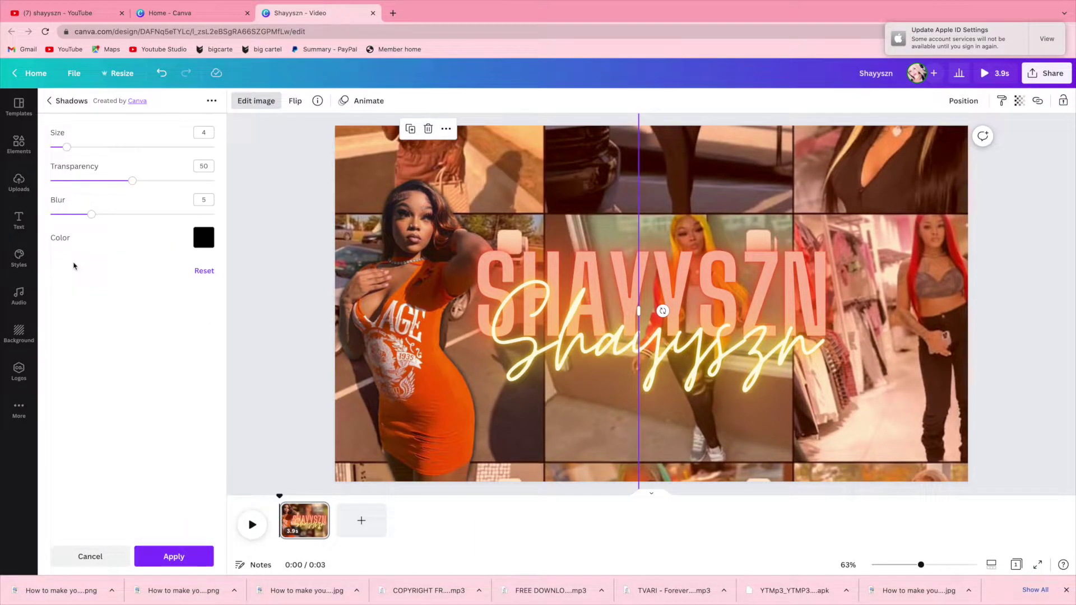
pyautogui.click(196, 240)
pyautogui.scroll(-1, 294, 380)
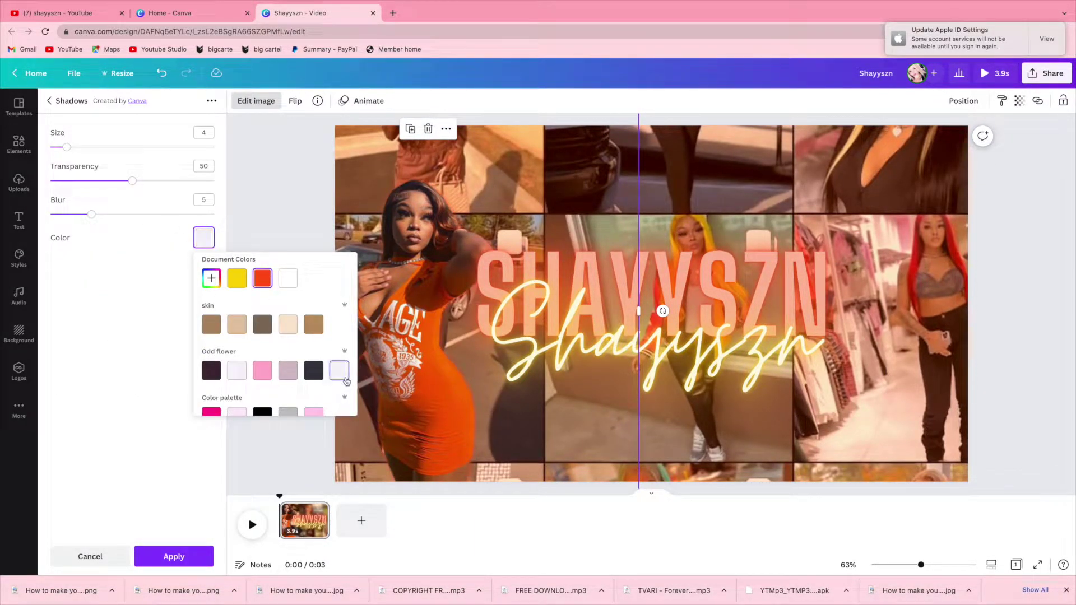
pyautogui.scroll(-5, 314, 376)
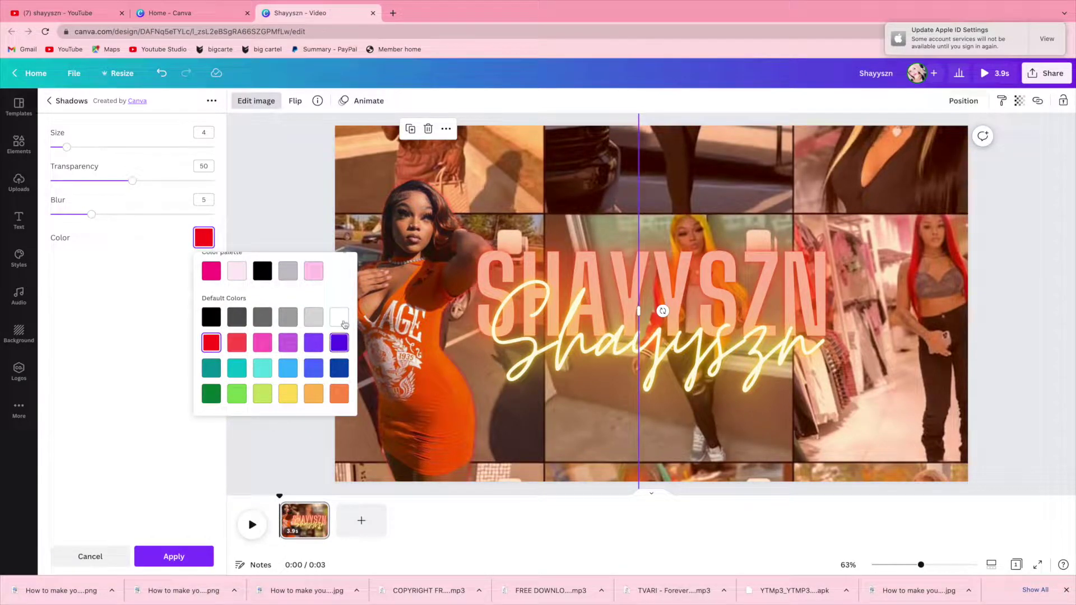
pyautogui.moveTo(66, 147); pyautogui.dragTo(120, 148)
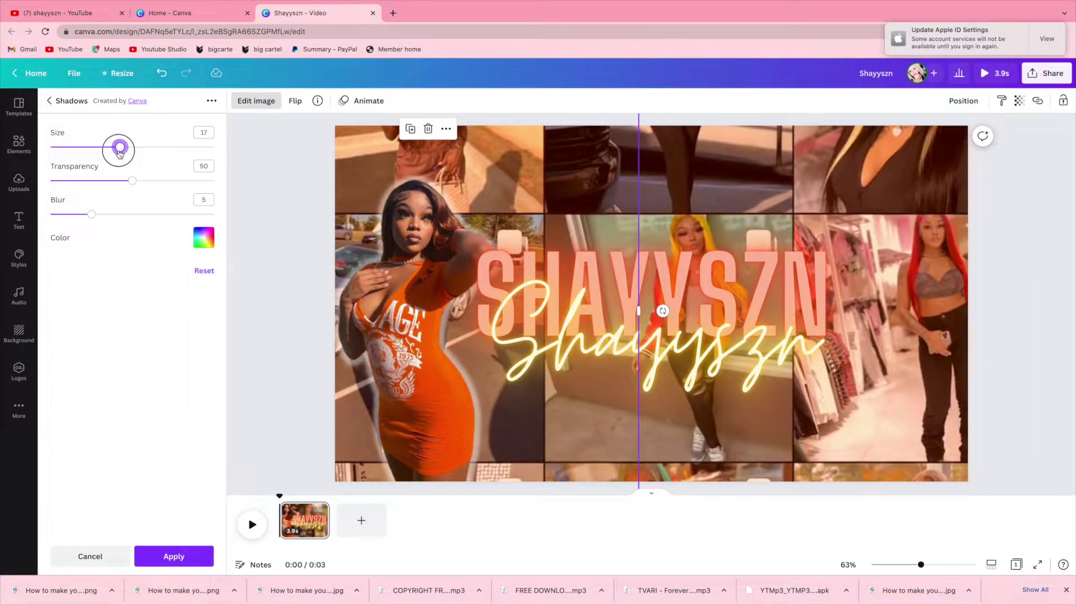
# Step: Set the cutout's glow colour to the yellow from the document colours
pyautogui.click(211, 240)
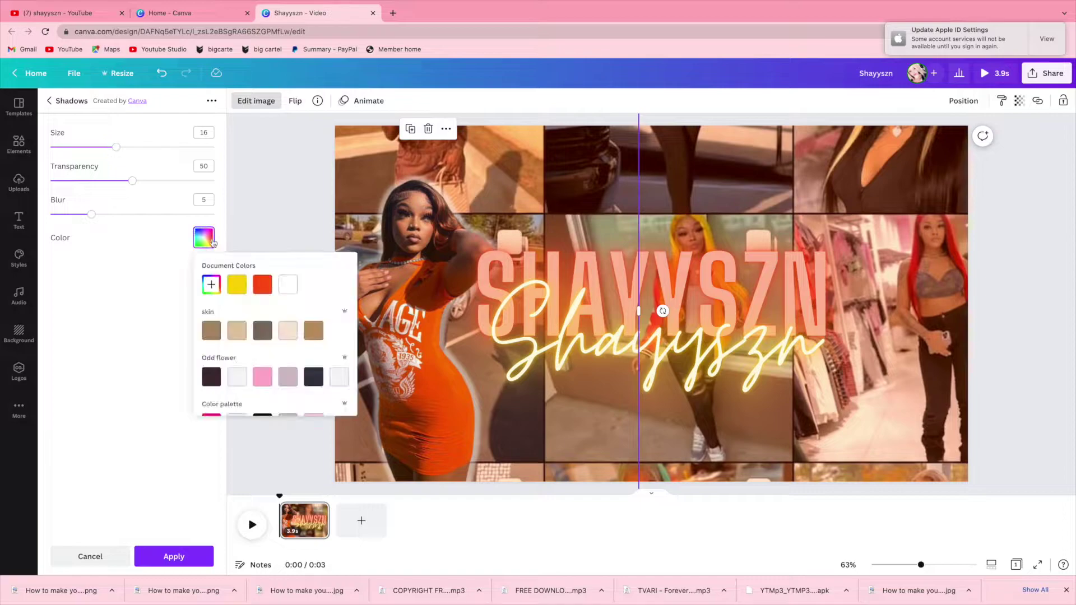
pyautogui.click(261, 287)
pyautogui.moveTo(217, 371); pyautogui.dragTo(189, 368)
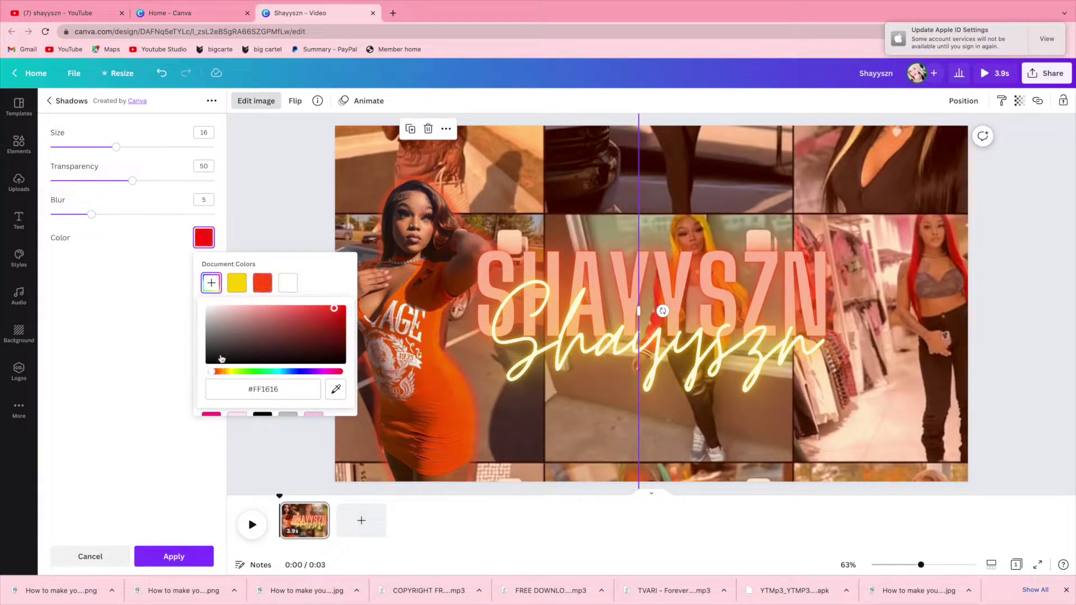
pyautogui.click(237, 283)
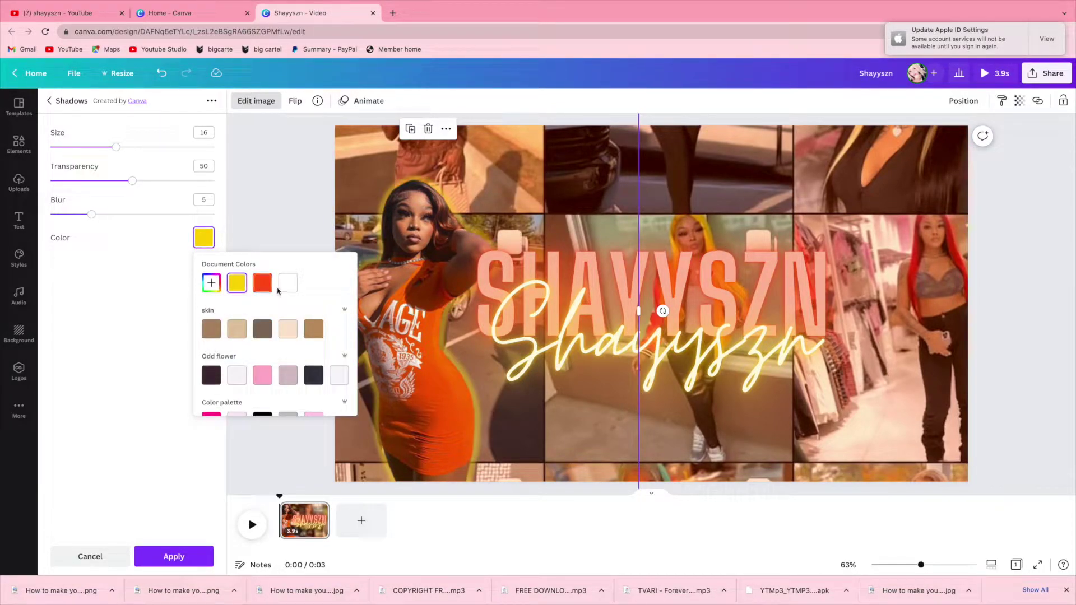
# Step: Change the orange-dress cutout's glow to the custom pale yellow #FFF19F and apply it
pyautogui.click(212, 283)
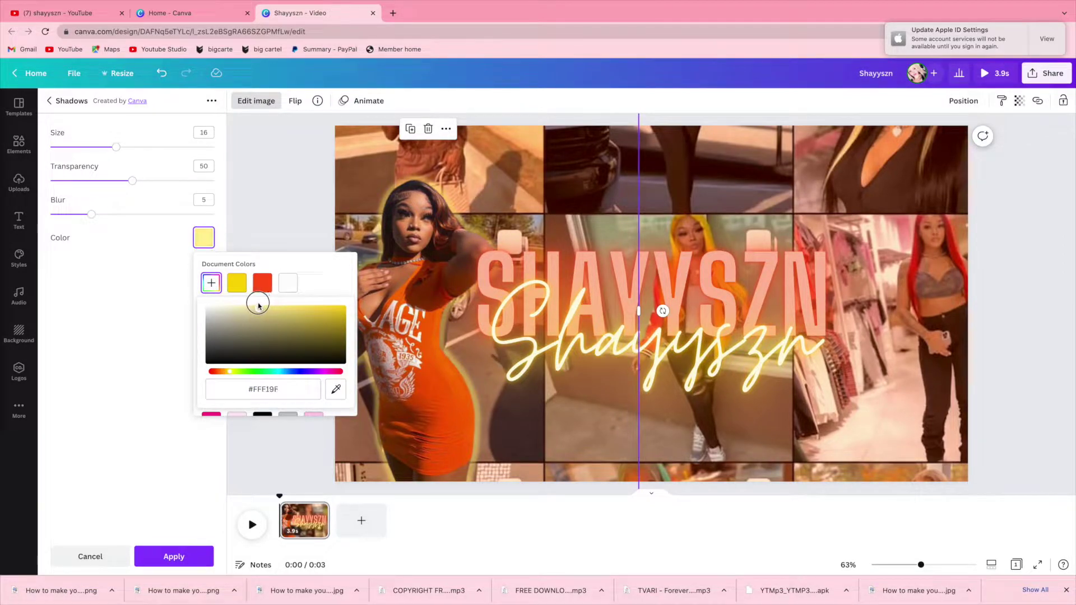
pyautogui.click(306, 223)
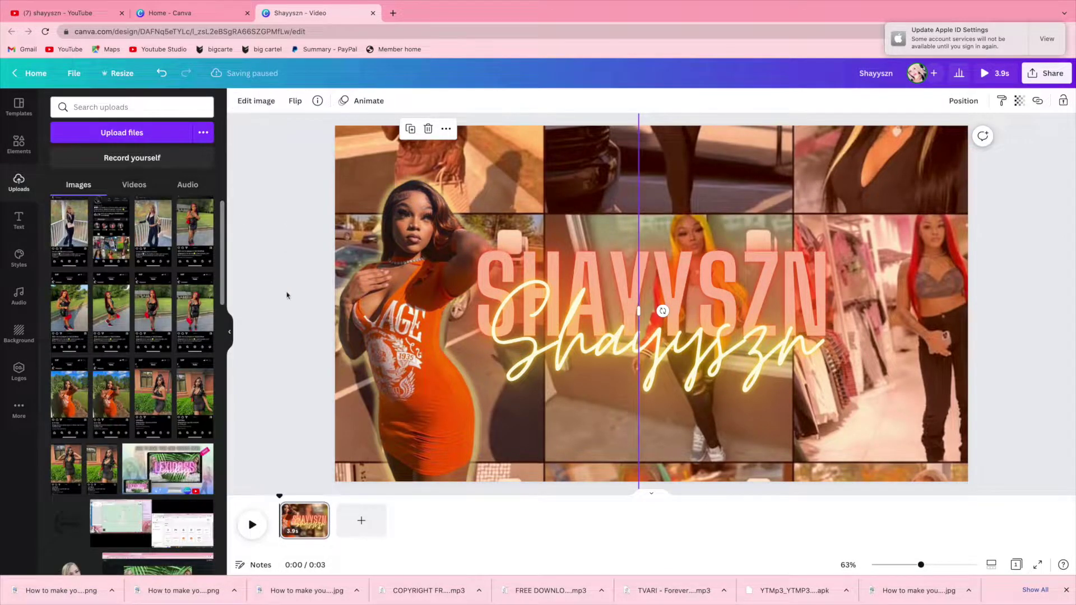
pyautogui.click(463, 462)
# Step: Add the uploaded black-dress photo to the right side of the page and crop away the phone interface above and below it
pyautogui.scroll(1, 114, 390)
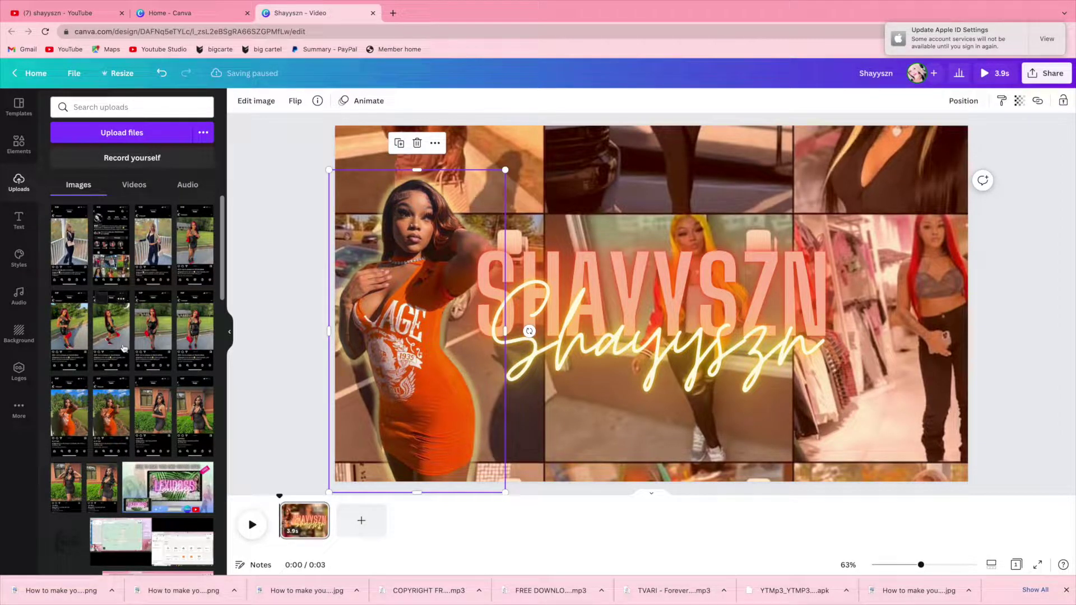
pyautogui.moveTo(110, 352); pyautogui.dragTo(903, 289)
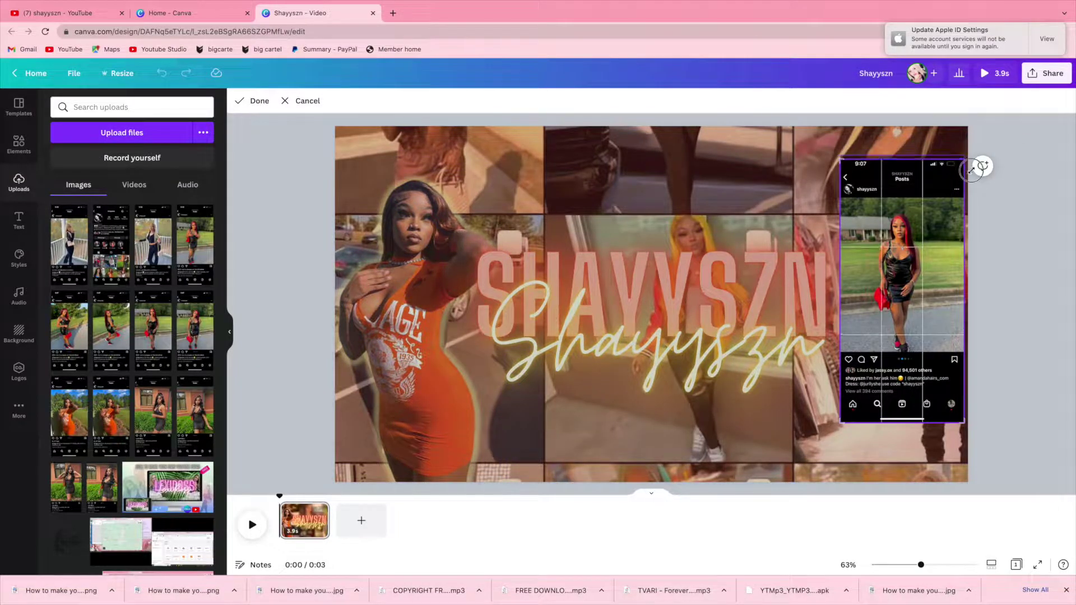
pyautogui.moveTo(972, 169); pyautogui.dragTo(982, 197)
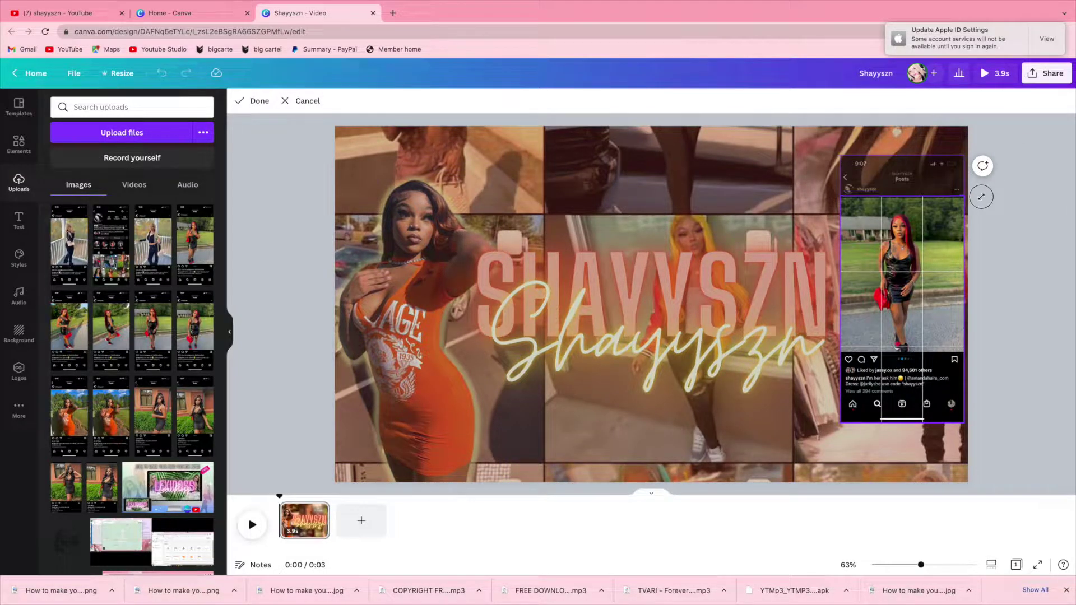
pyautogui.moveTo(964, 422); pyautogui.dragTo(997, 350)
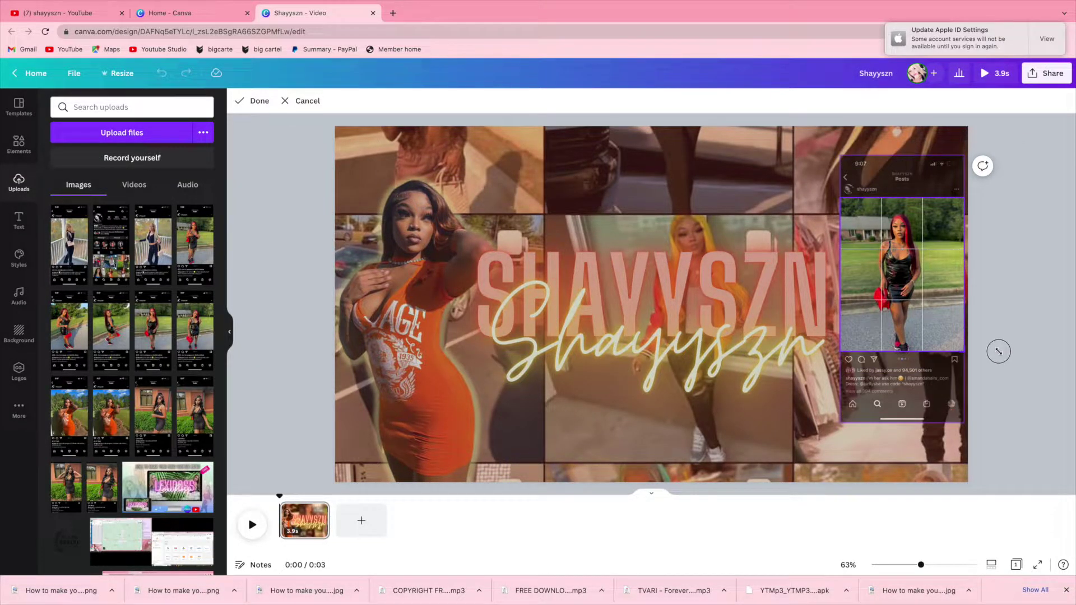
pyautogui.click(259, 105)
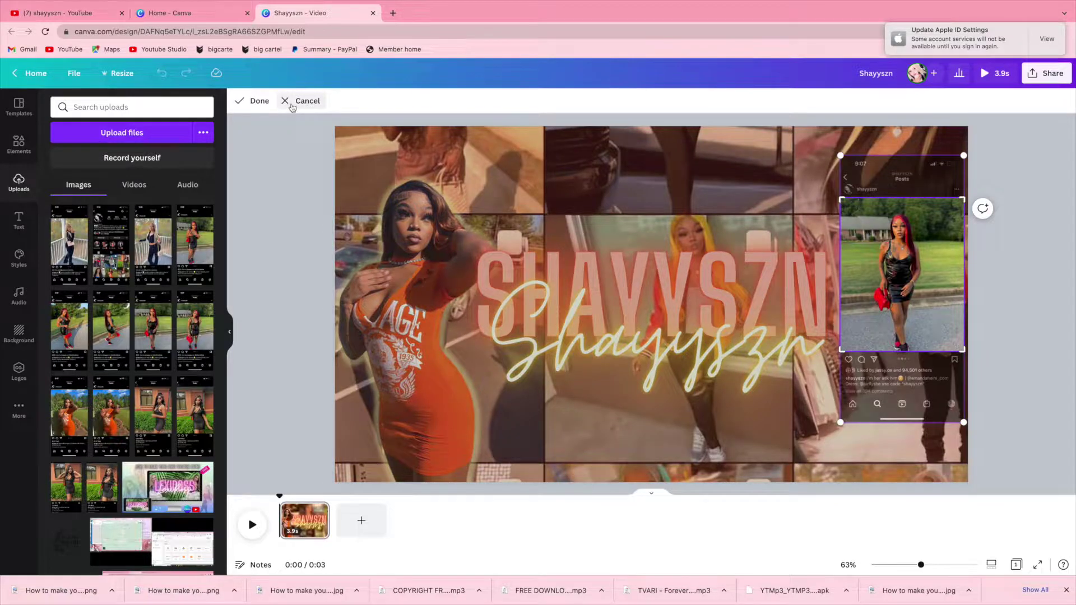
# Step: Remove the background of the black-dress photo and enlarge the cutout to nearly the full page height
pyautogui.click(256, 101)
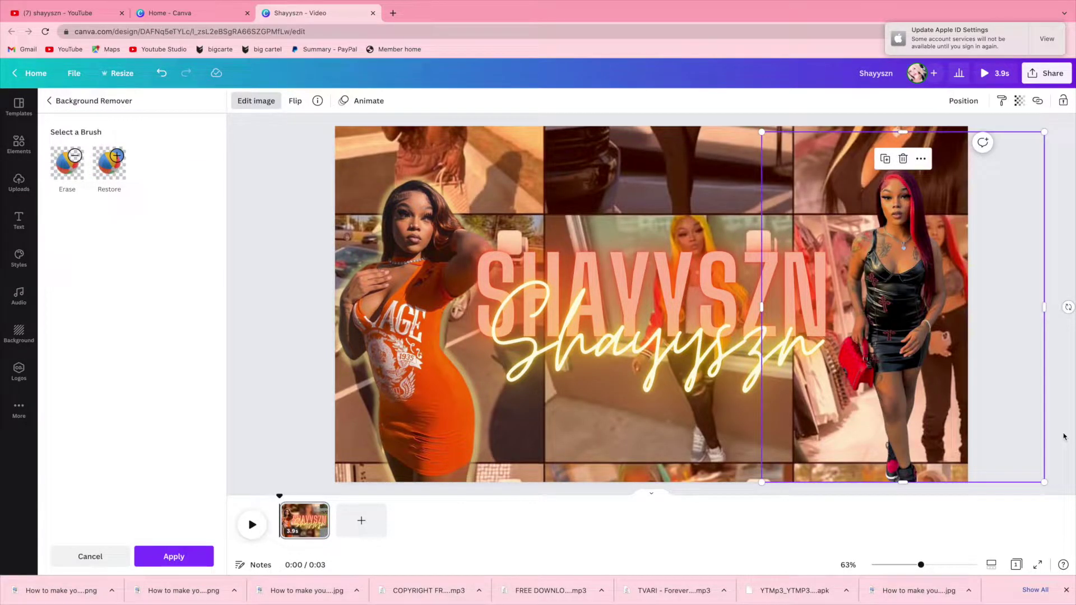
pyautogui.click(724, 497)
pyautogui.click(773, 336)
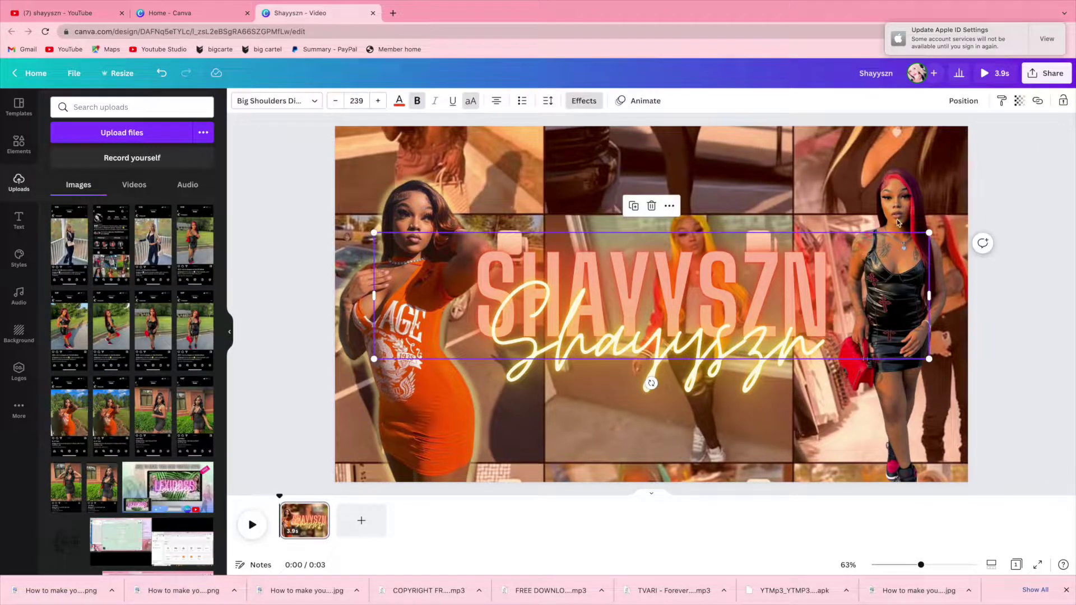
# Step: Apply a Glow shadow to the black-dress cutout in custom yellow #FDEA81 with size 16
pyautogui.click(902, 218)
pyautogui.click(256, 101)
pyautogui.click(75, 386)
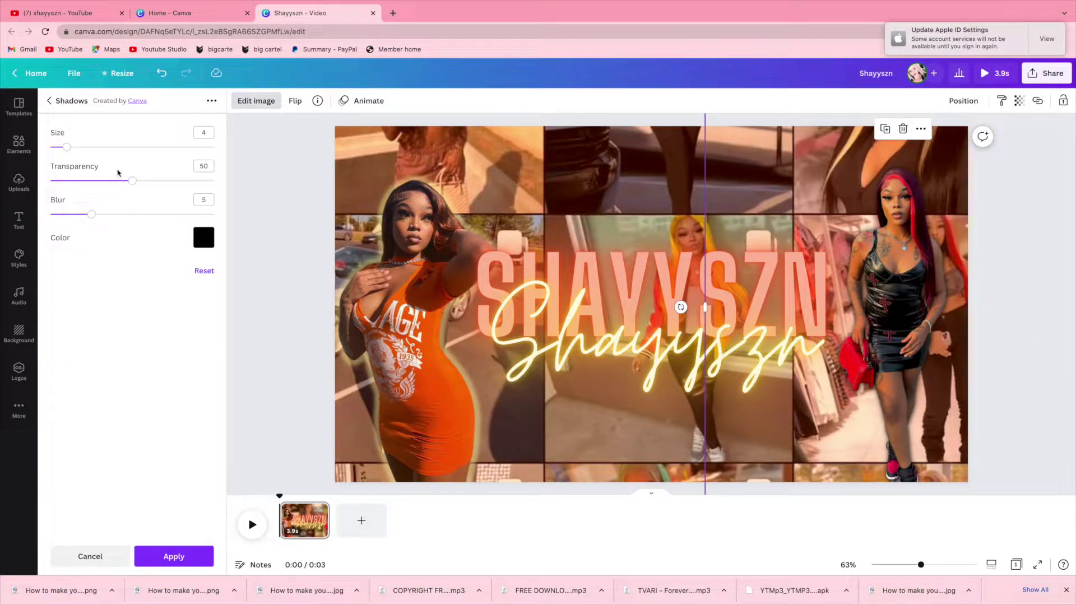
pyautogui.click(212, 239)
pyautogui.click(241, 287)
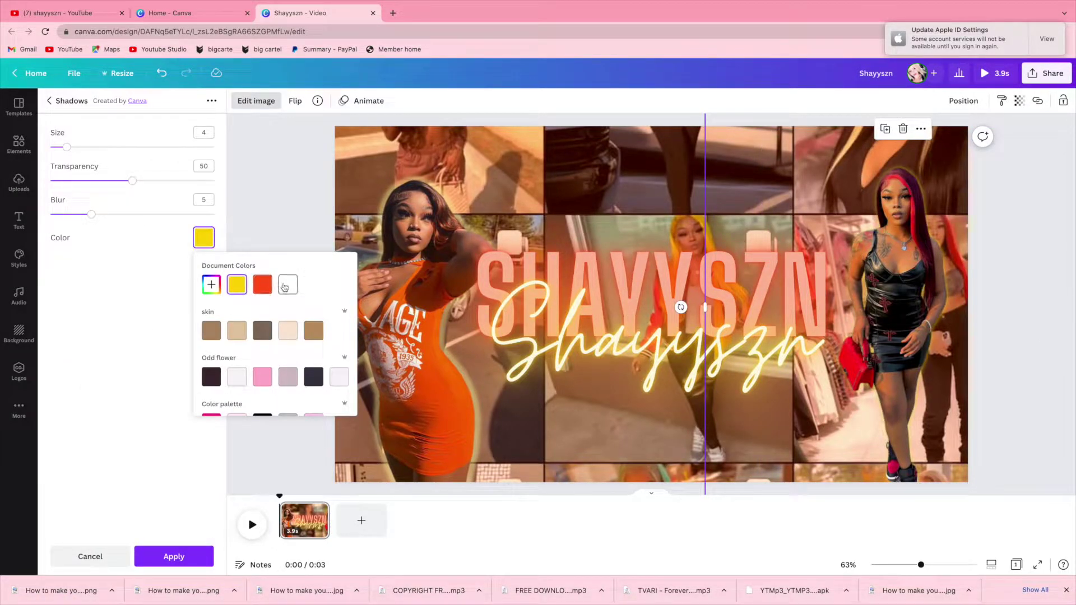
pyautogui.click(212, 286)
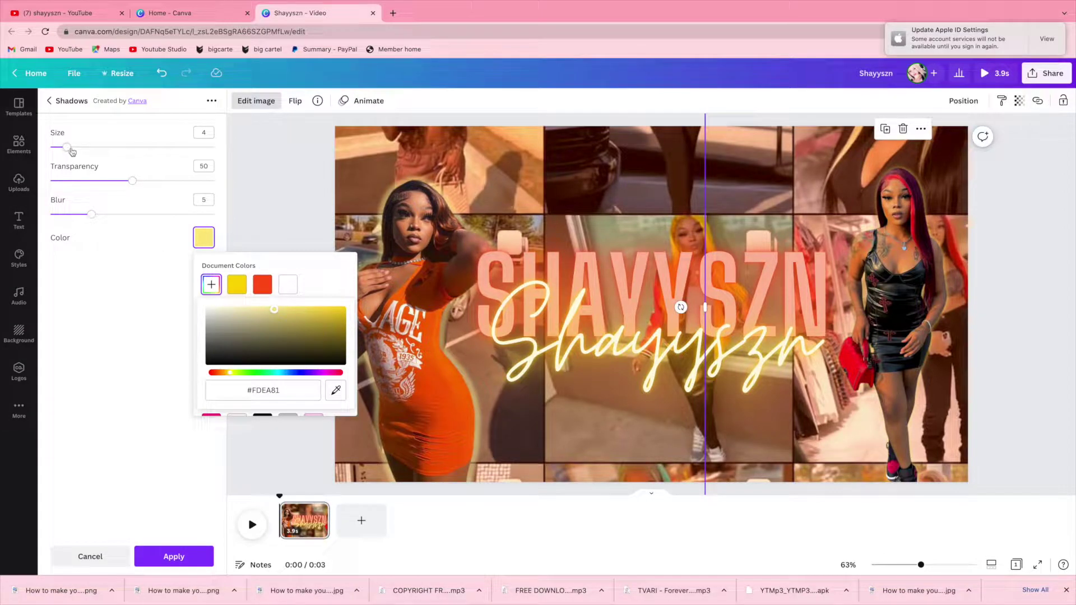
pyautogui.moveTo(67, 148); pyautogui.dragTo(117, 154)
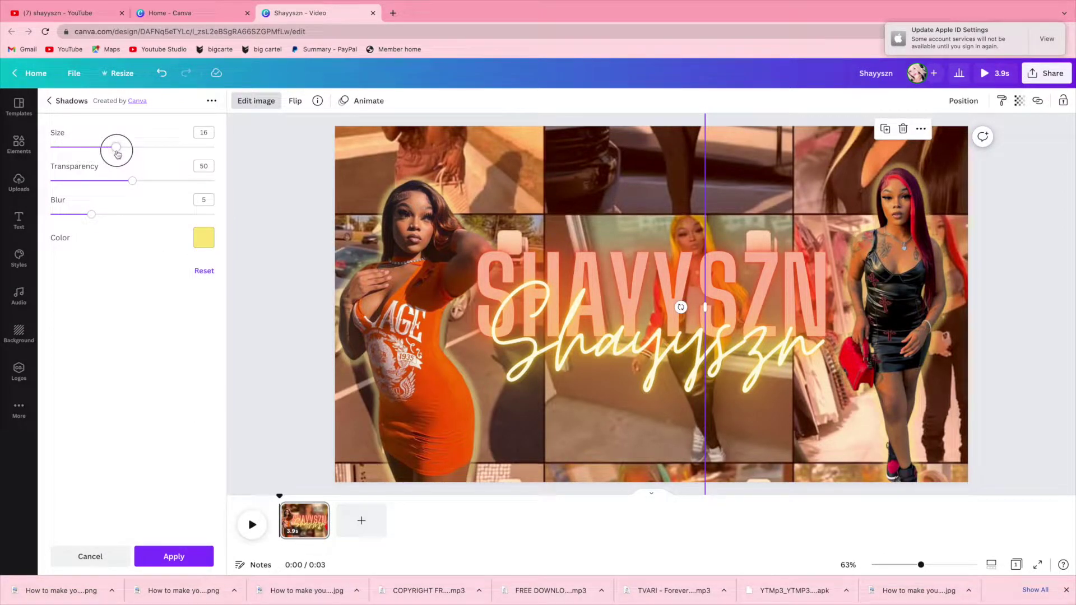
# Step: Try the red document colour and the custom pink #FFA0A0 for the black-dress cutout's glow
pyautogui.click(207, 242)
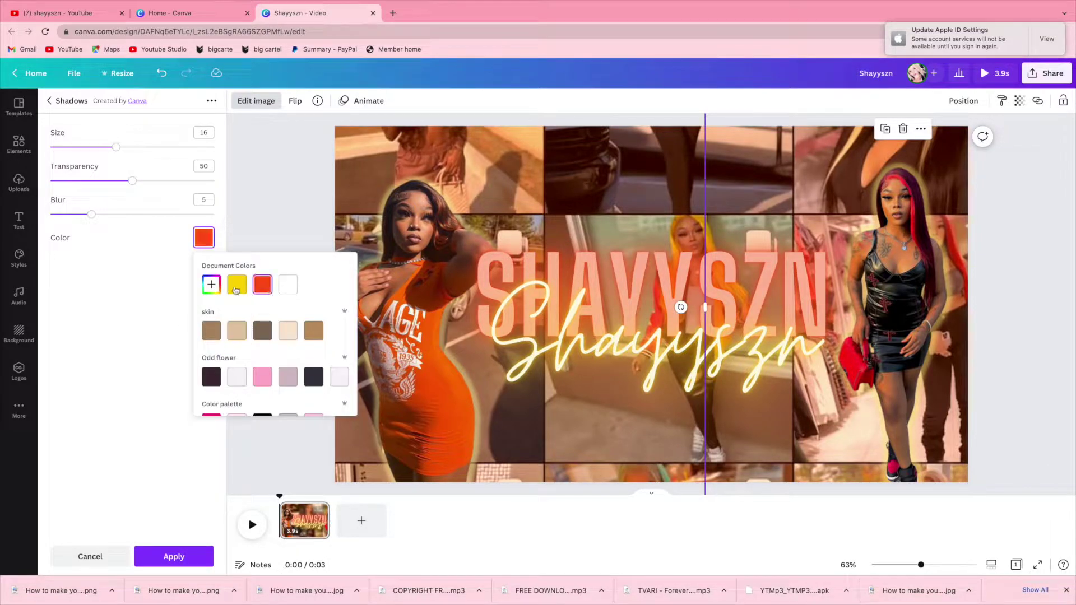
pyautogui.click(211, 284)
pyautogui.moveTo(283, 306); pyautogui.dragTo(269, 306)
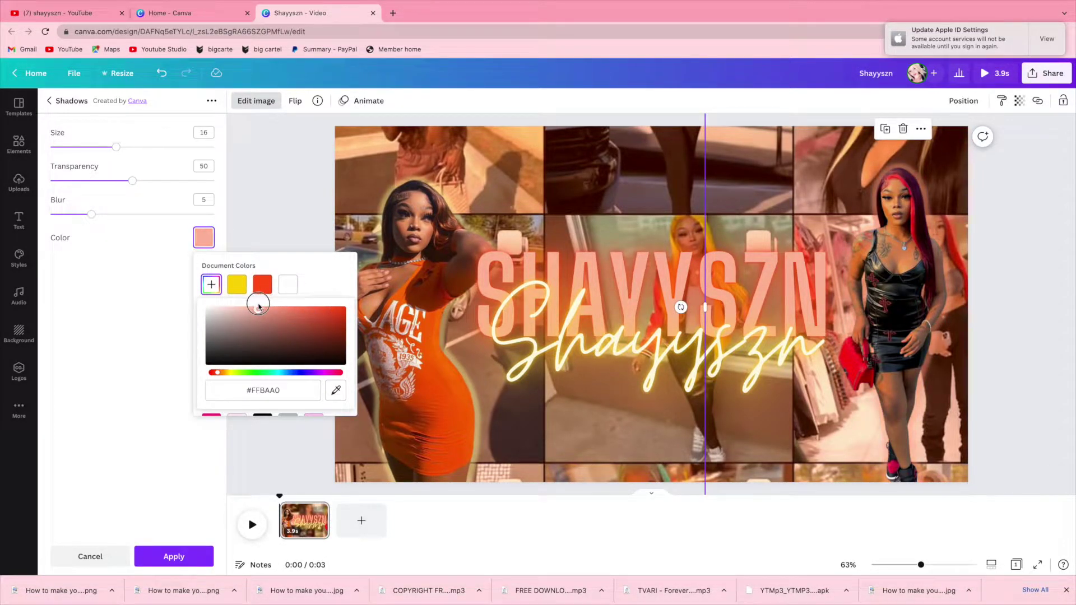
pyautogui.moveTo(218, 379); pyautogui.dragTo(211, 374)
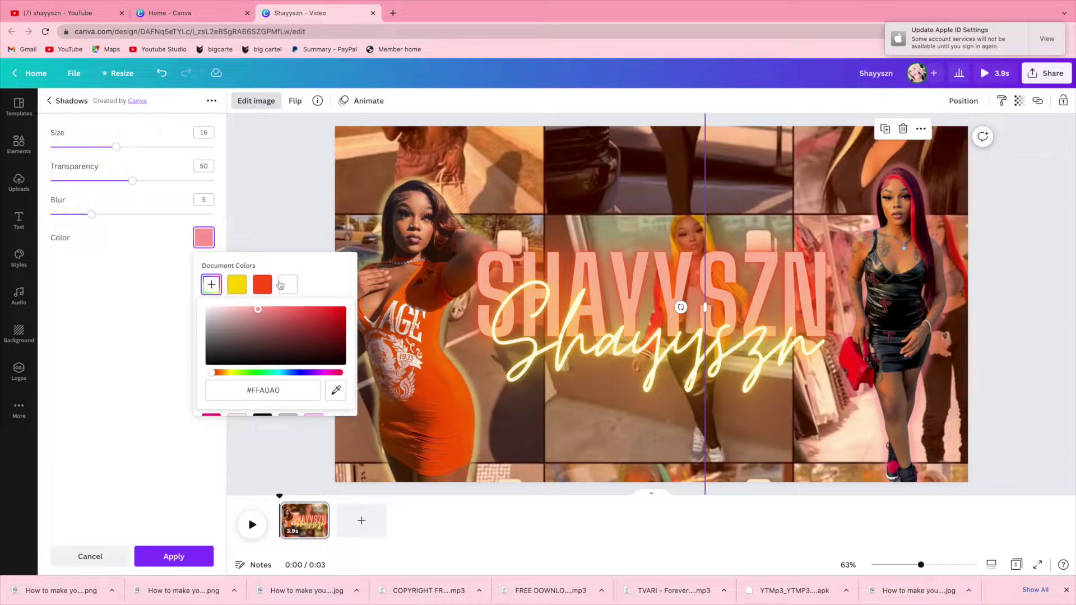
pyautogui.click(262, 286)
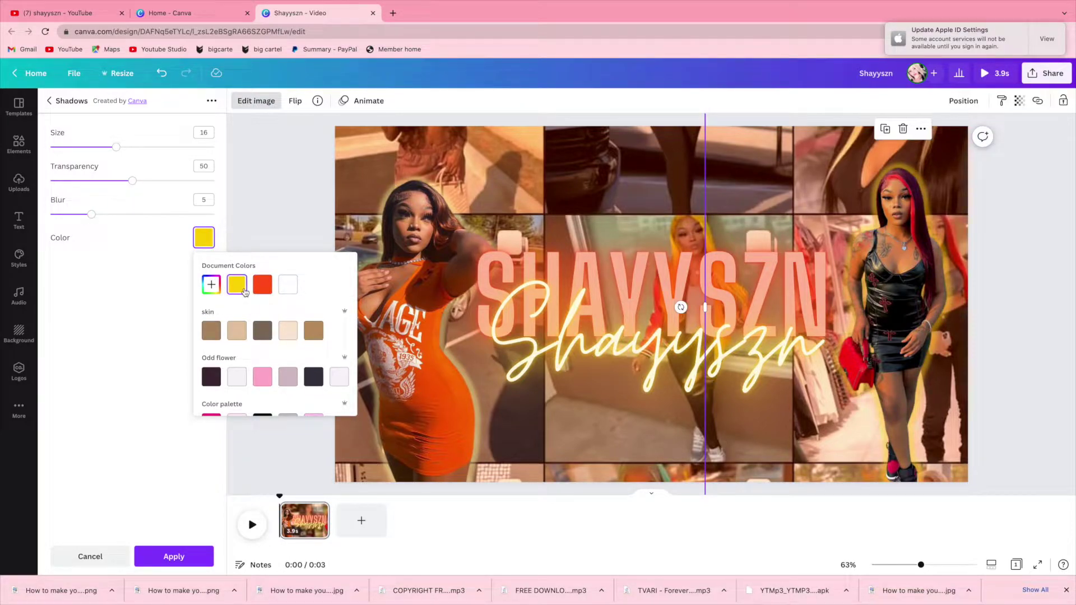
# Step: Set the black-dress cutout's glow to the custom pale yellow #FFEF95 and apply it
pyautogui.click(211, 285)
pyautogui.moveTo(268, 307); pyautogui.dragTo(273, 306)
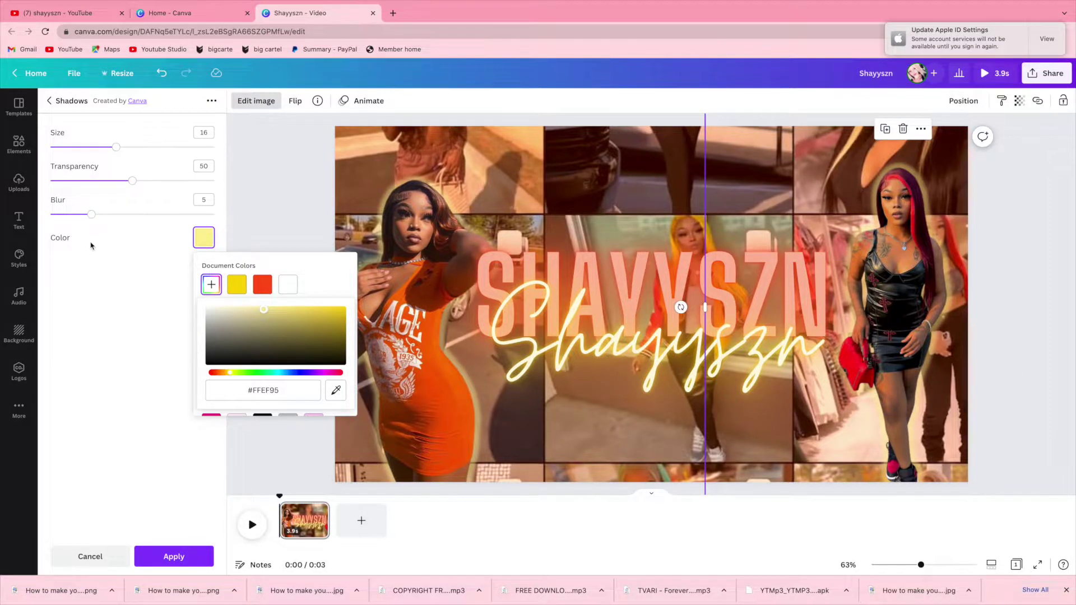
pyautogui.click(158, 557)
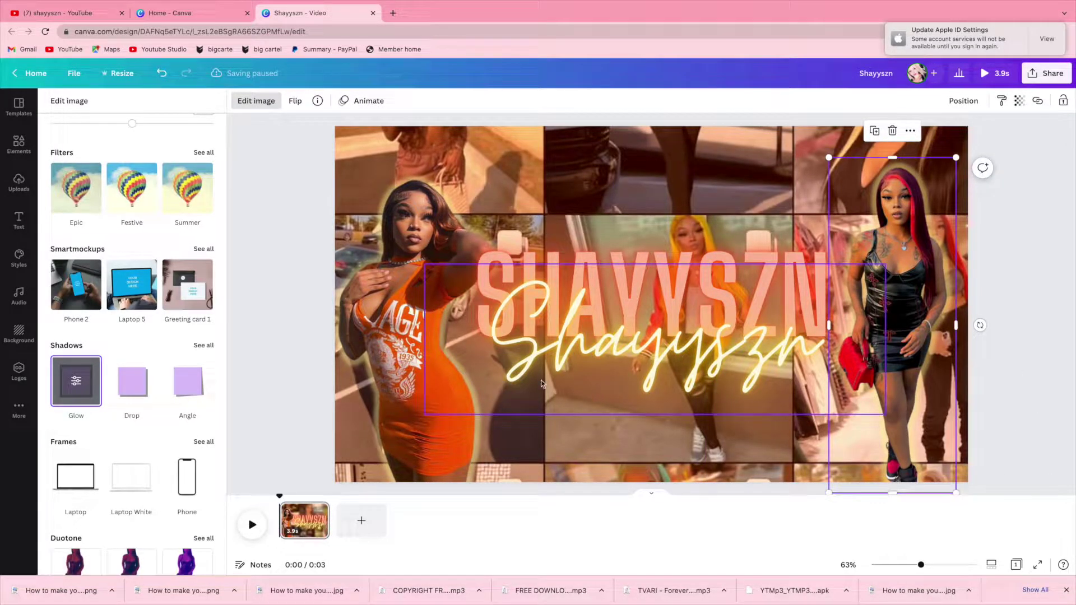
pyautogui.click(963, 101)
pyautogui.press('Escape')
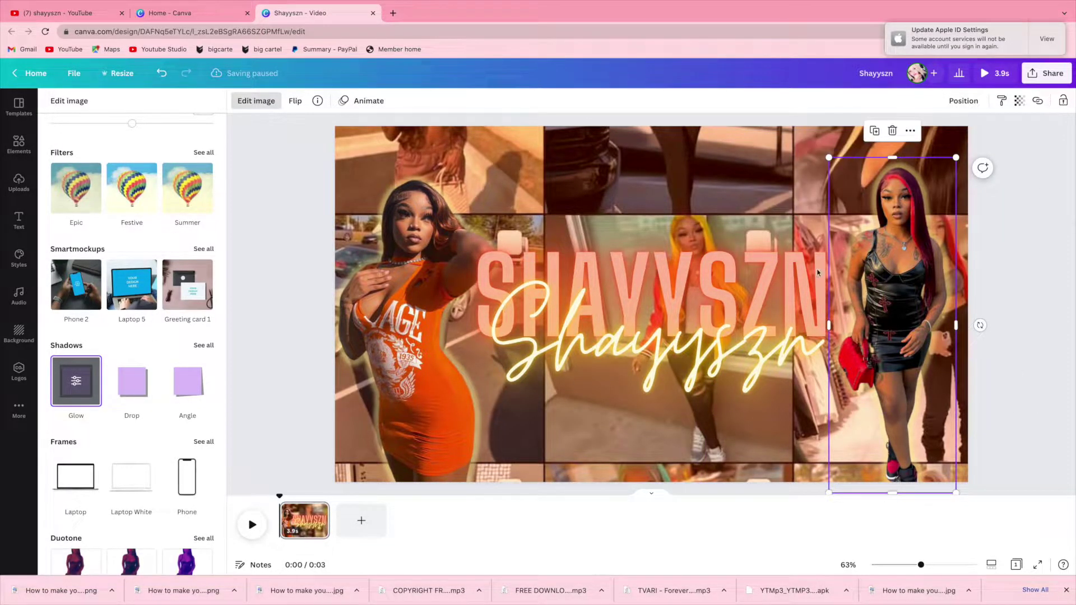
# Step: Search the elements for "fall leaves", add the animated falling leaves and enlarge them to cover the page
pyautogui.click(19, 182)
pyautogui.click(18, 144)
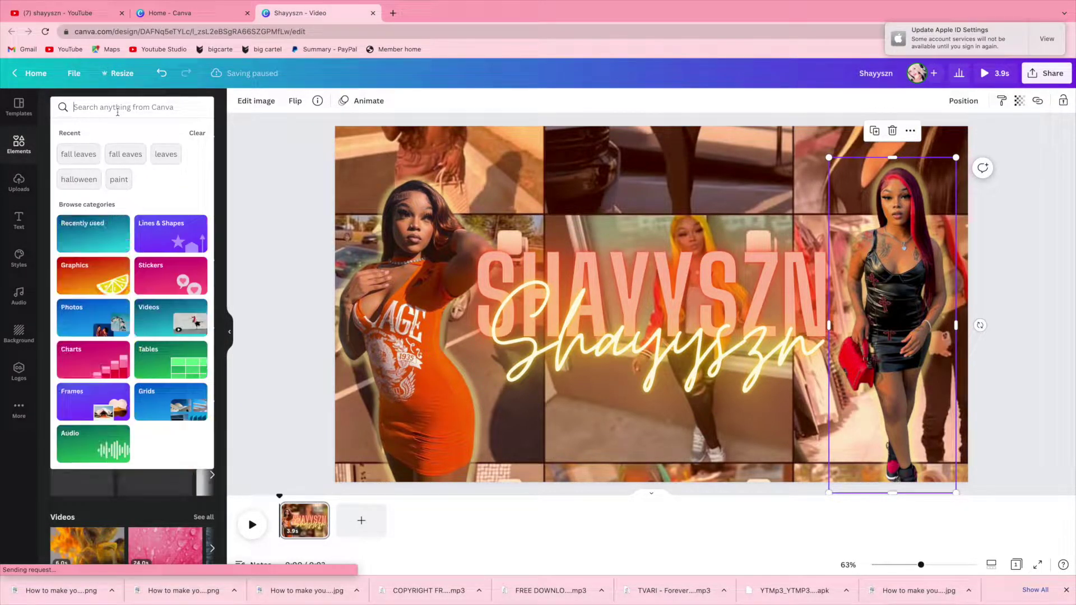
pyautogui.write('fall leaves')
pyautogui.press('Return')
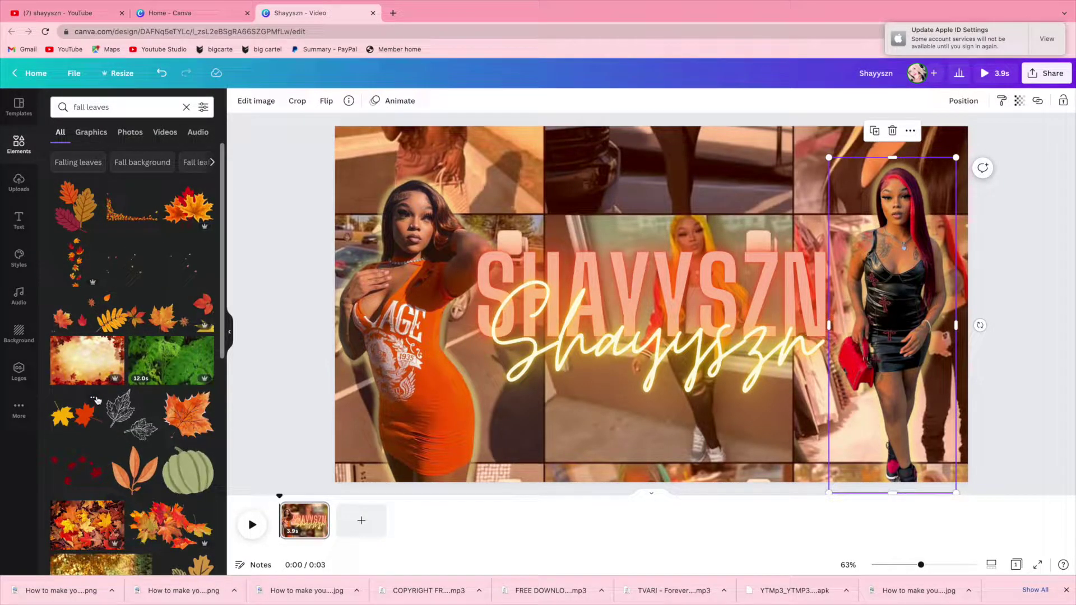
pyautogui.click(129, 262)
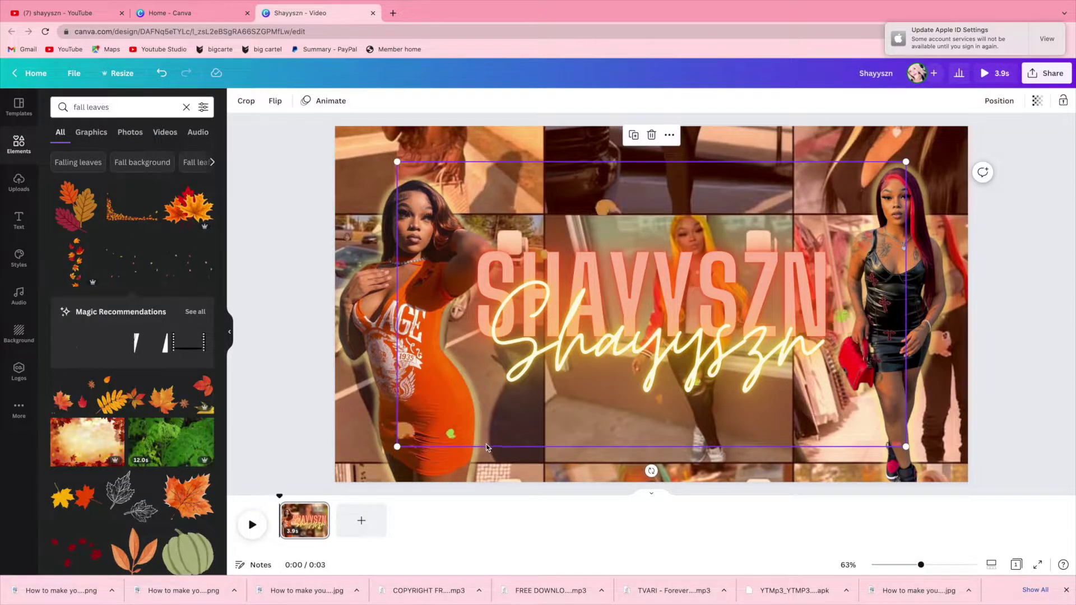
pyautogui.moveTo(843, 406); pyautogui.dragTo(987, 489)
# Step: Apply the Party animation to the whole page and preview the video
pyautogui.click(278, 149)
pyautogui.click(260, 102)
pyautogui.click(79, 263)
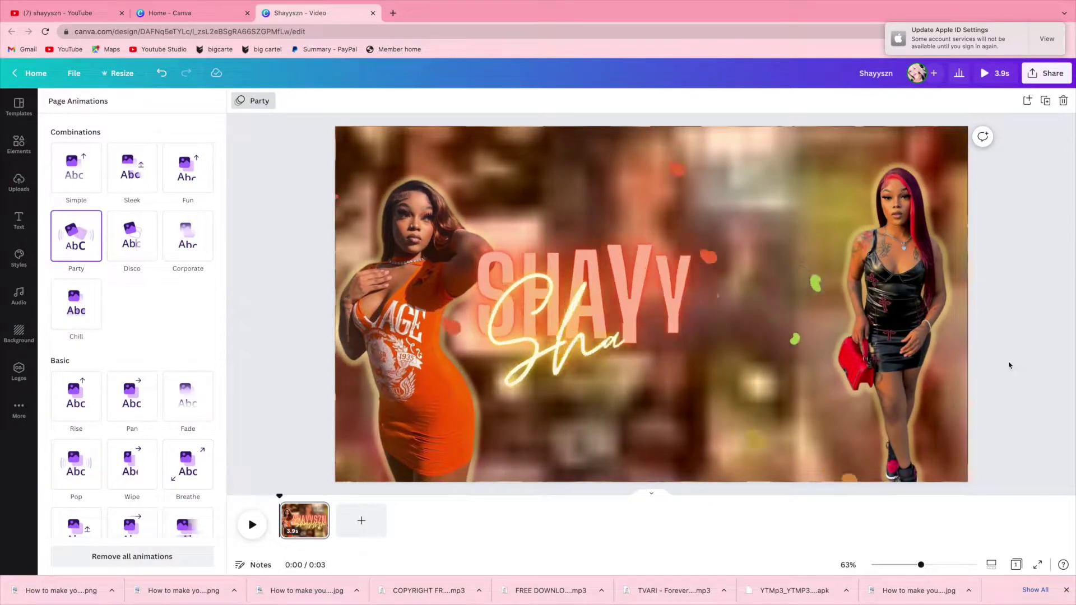
pyautogui.click(995, 73)
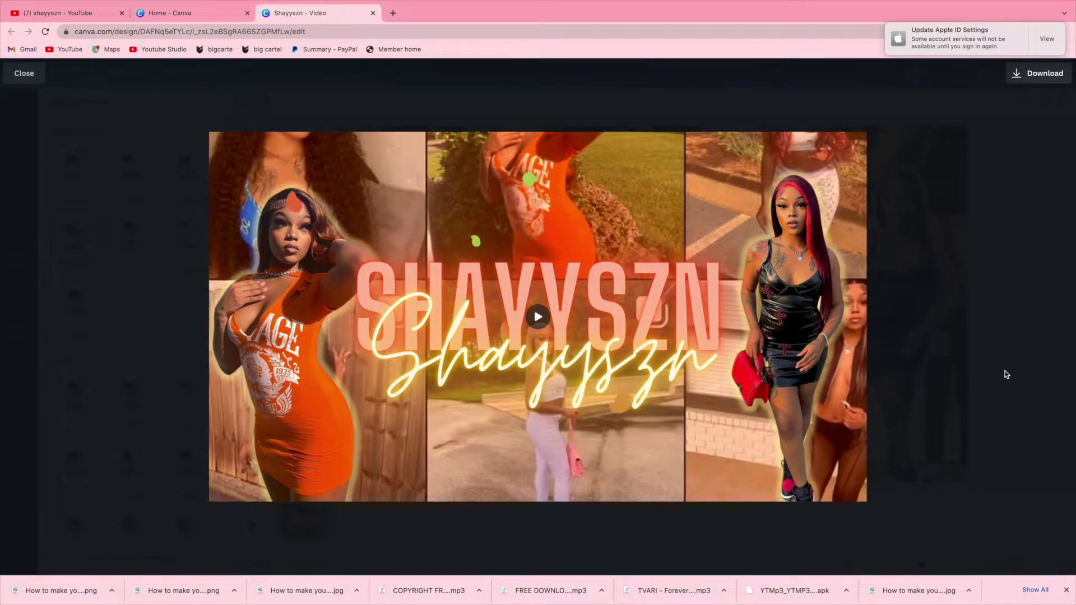
pyautogui.press('Escape')
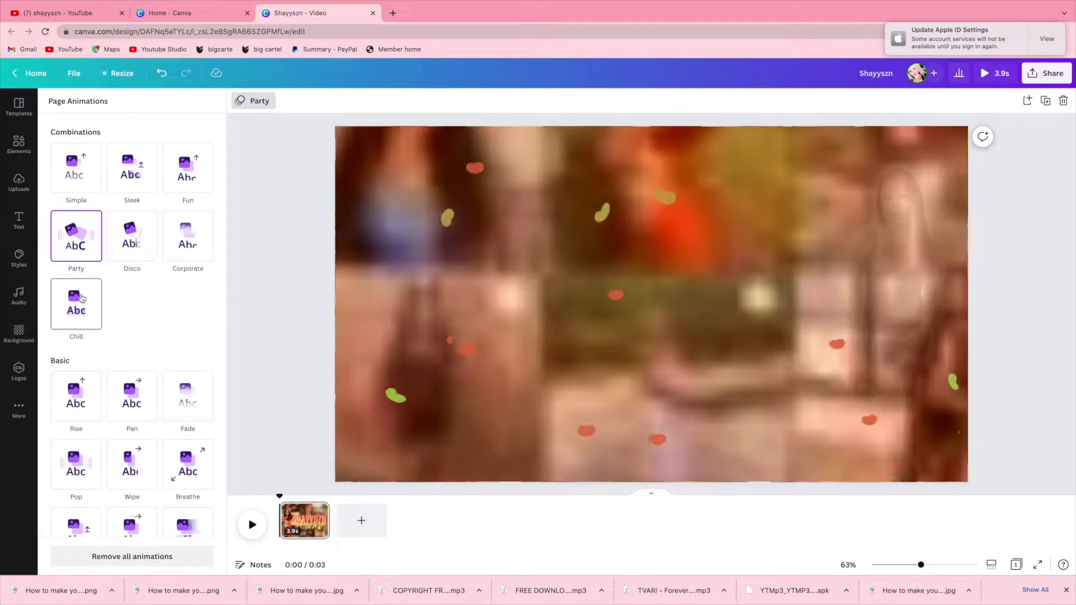
# Step: Apply the Chill animation to the whole page and preview the video
pyautogui.click(82, 298)
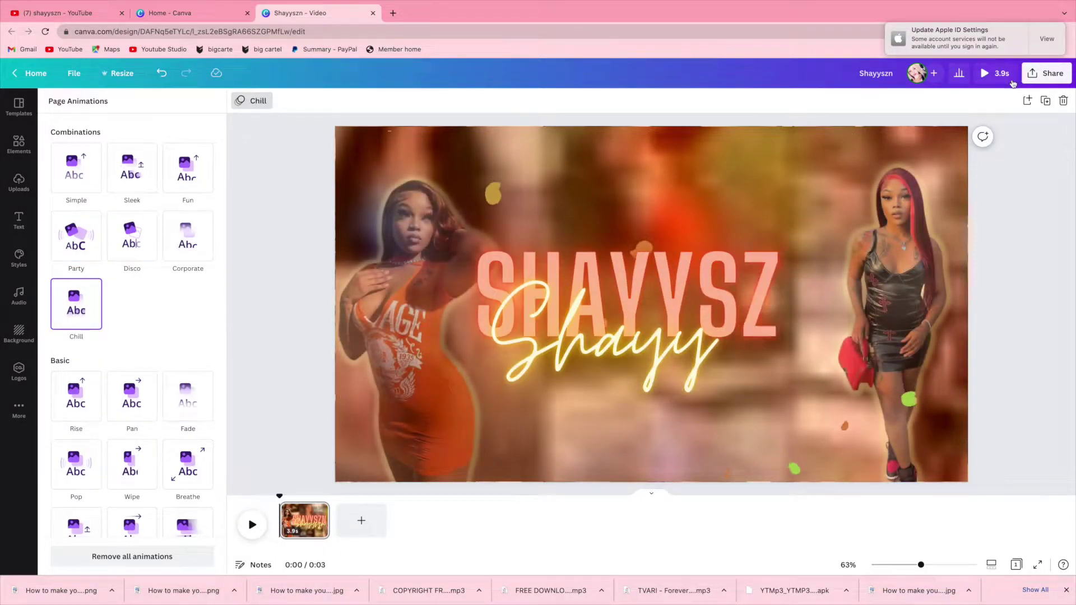
pyautogui.click(997, 74)
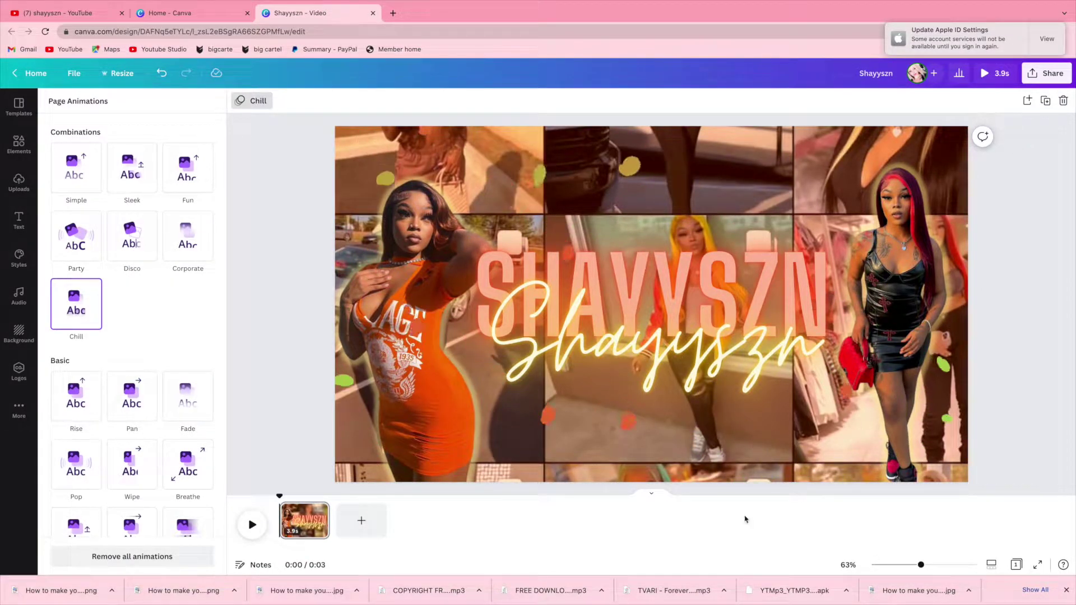
pyautogui.click(257, 318)
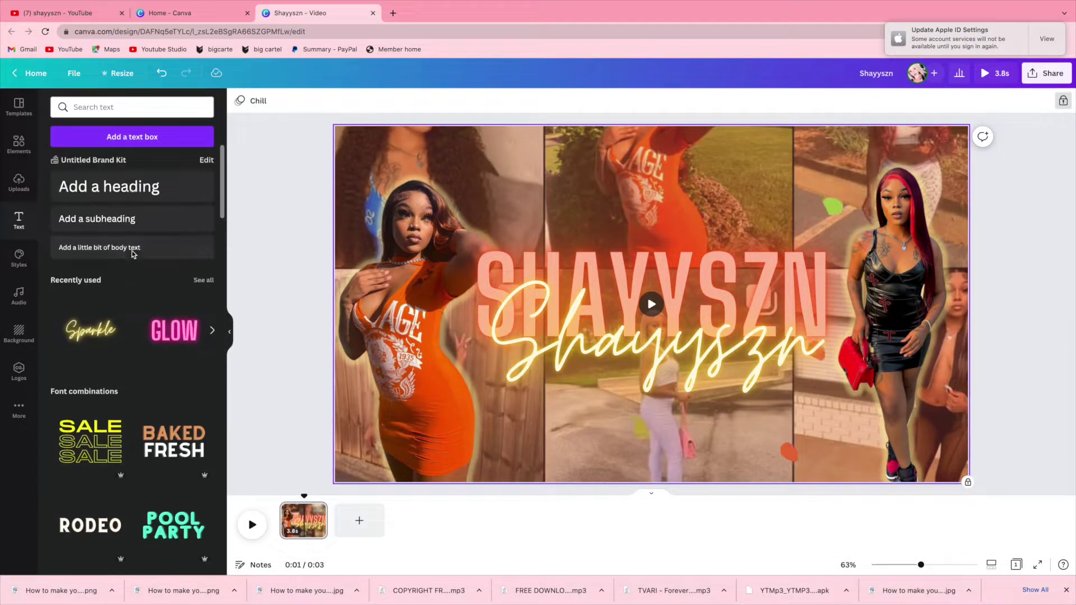
# Step: Add a heading to the page reading "Influencer~Model~Entrepreneur"
pyautogui.click(132, 186)
pyautogui.doubleClick(614, 313)
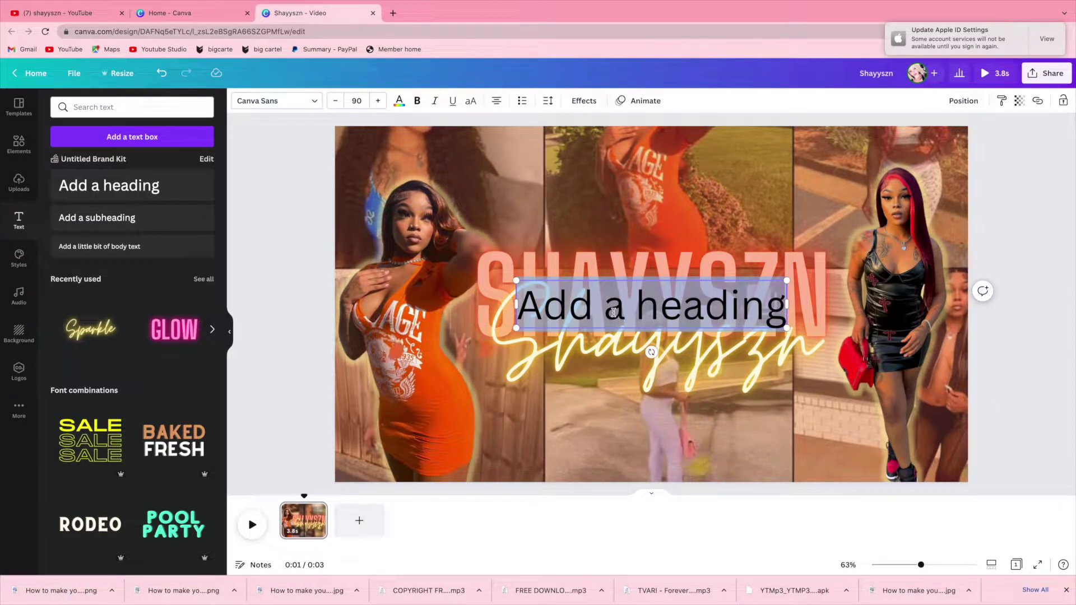
pyautogui.write('Influencer')
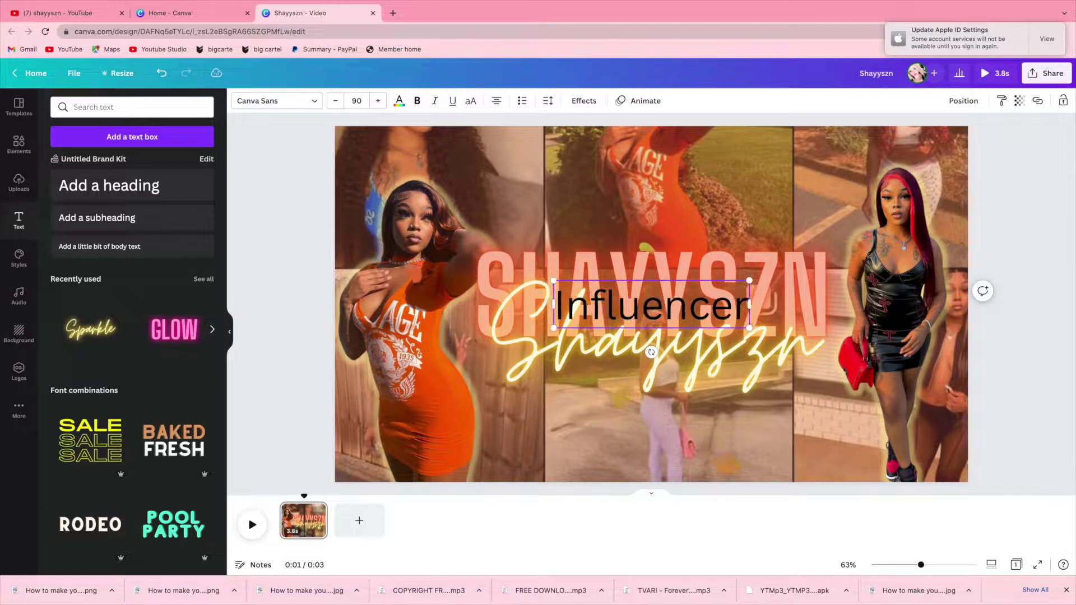
pyautogui.write('~Model~')
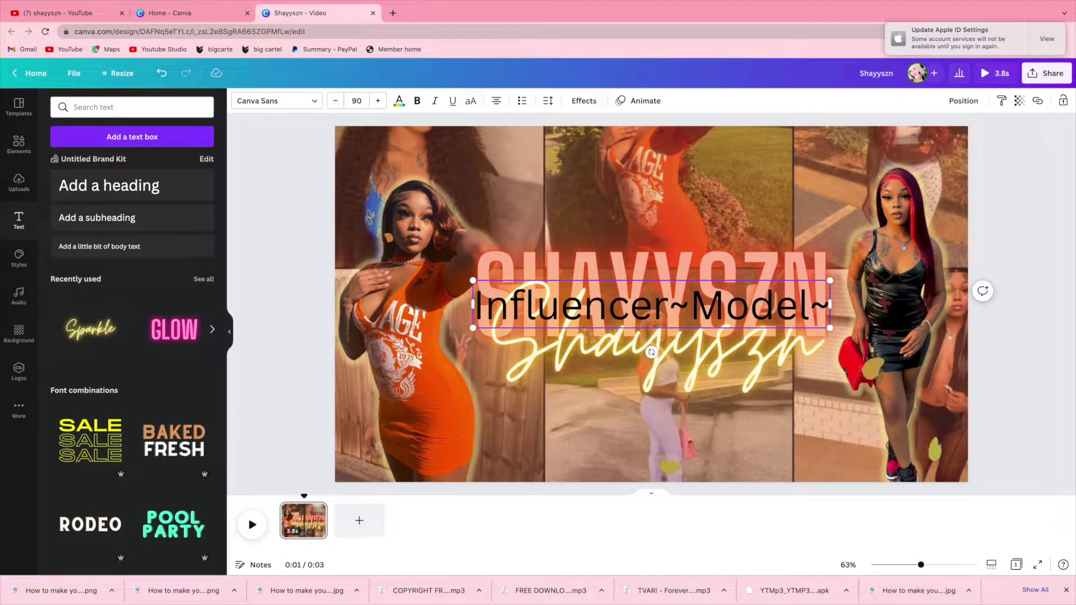
pyautogui.write('Entrepreneur')
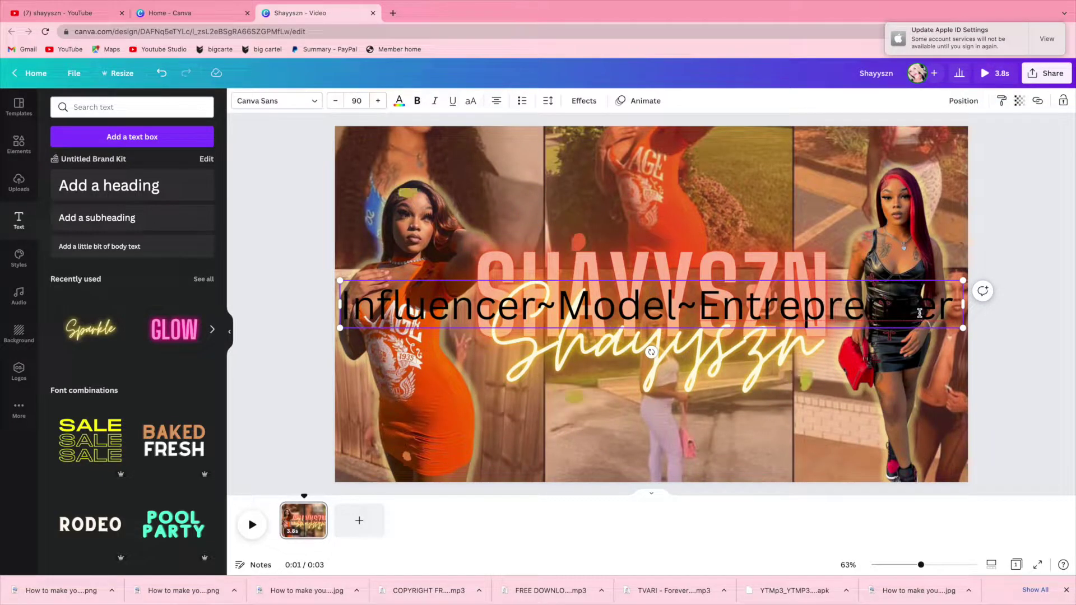
# Step: Move the heading to the bottom of the page and set its font to Shadows Into Light Two
pyautogui.moveTo(839, 314); pyautogui.dragTo(839, 463)
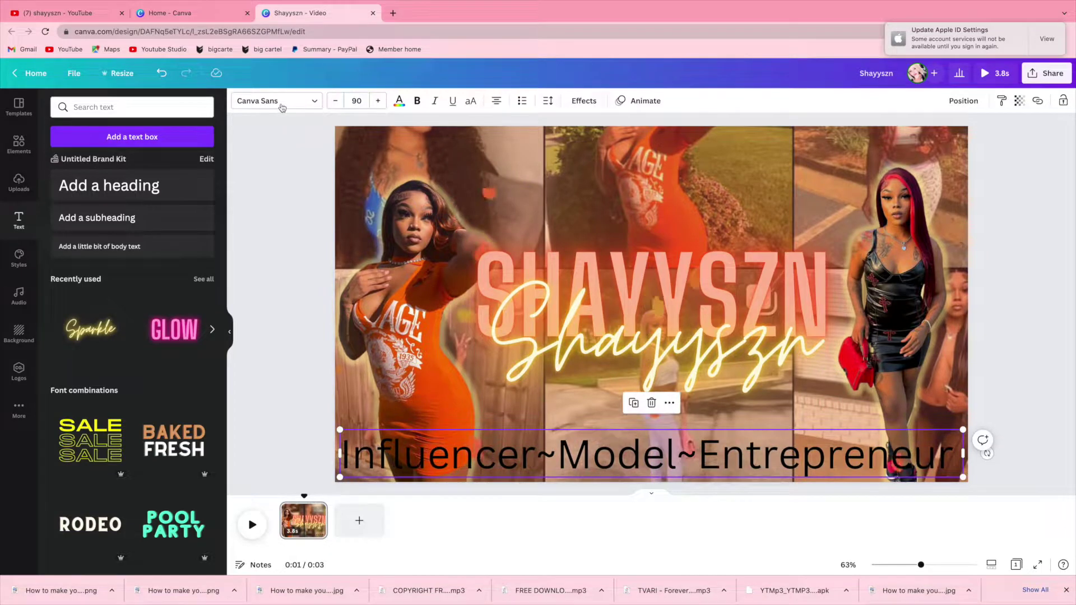
pyautogui.click(277, 101)
pyautogui.click(125, 225)
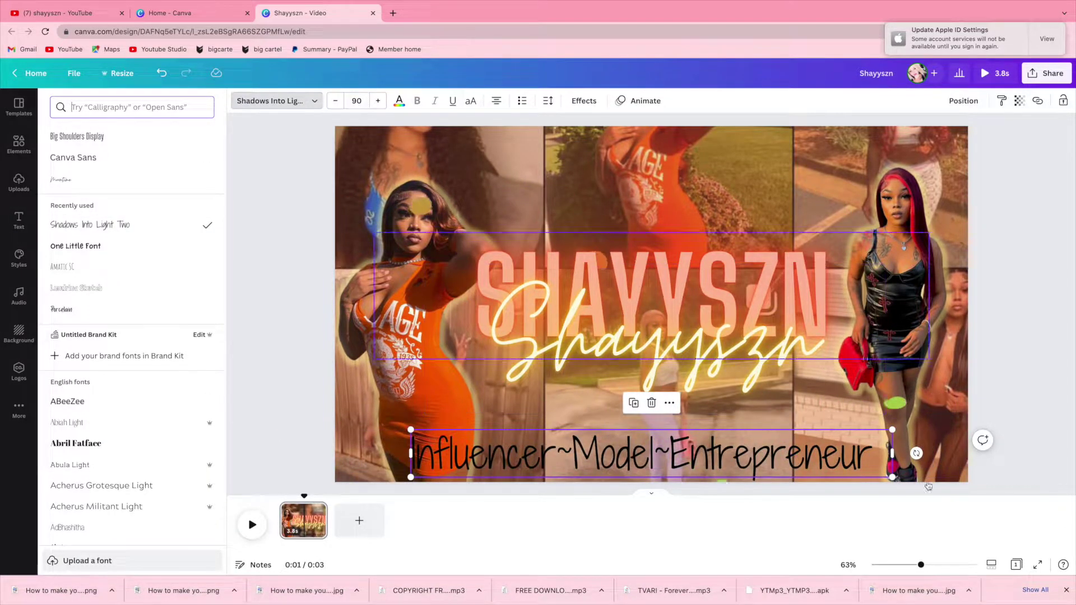
# Step: Set the tagline heading's font to Big Shoulders Display and its text colour to white
pyautogui.click(81, 137)
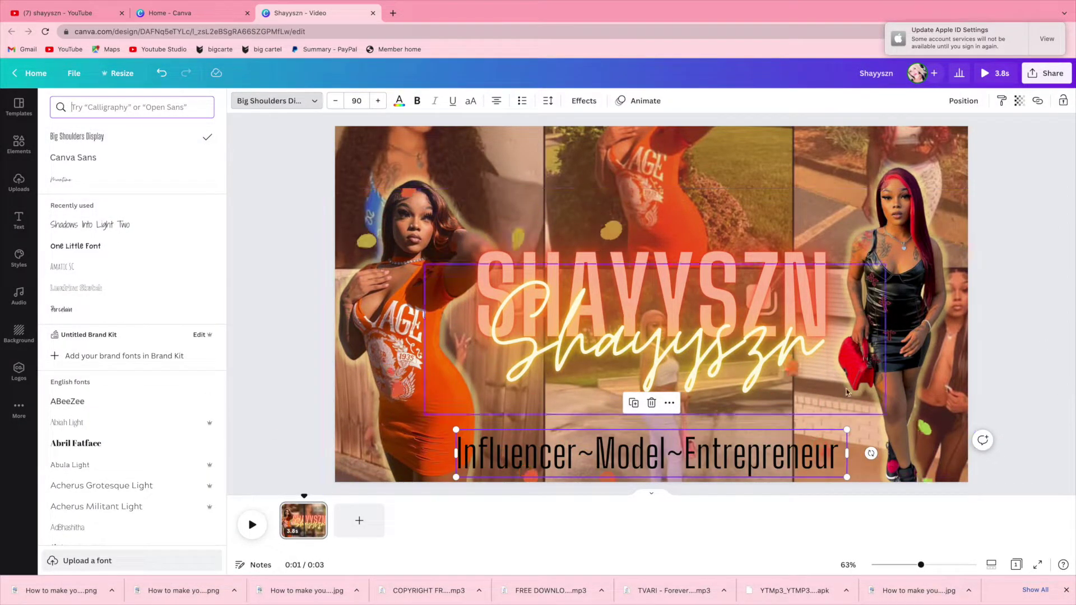
pyautogui.click(399, 101)
pyautogui.click(203, 279)
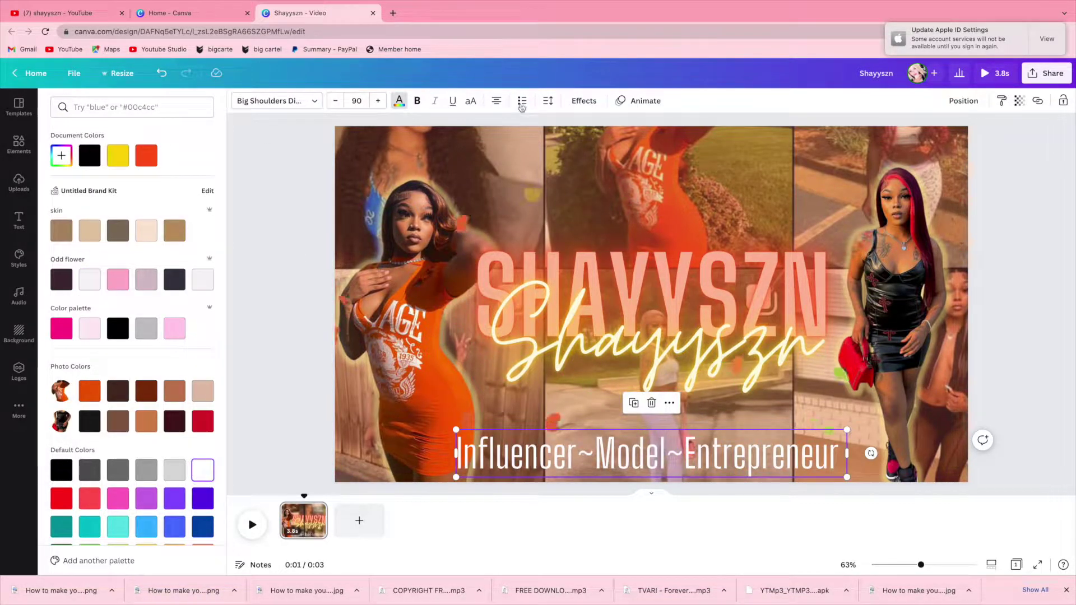
# Step: Give the tagline heading a Shadow effect with transparency 23 and the document's orange-red colour
pyautogui.click(584, 102)
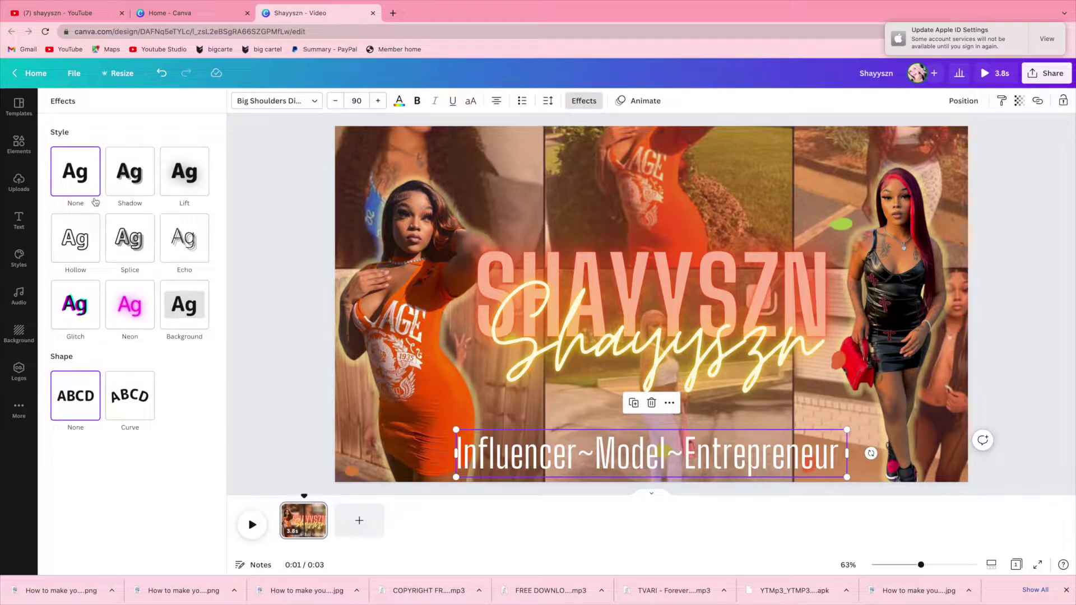
pyautogui.click(150, 176)
pyautogui.moveTo(98, 327); pyautogui.dragTo(87, 323)
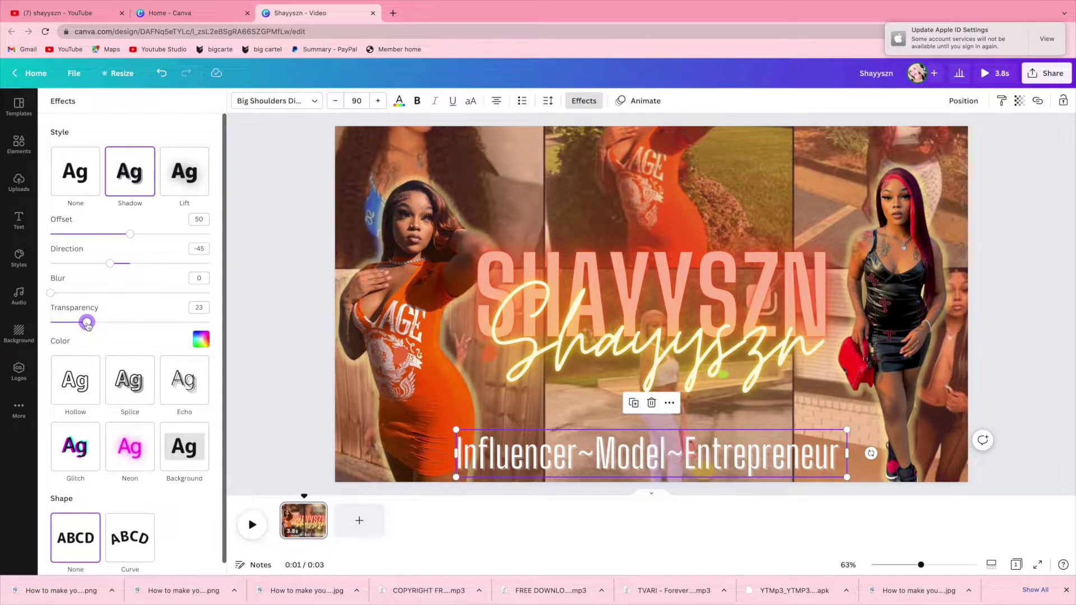
pyautogui.click(201, 339)
pyautogui.click(113, 383)
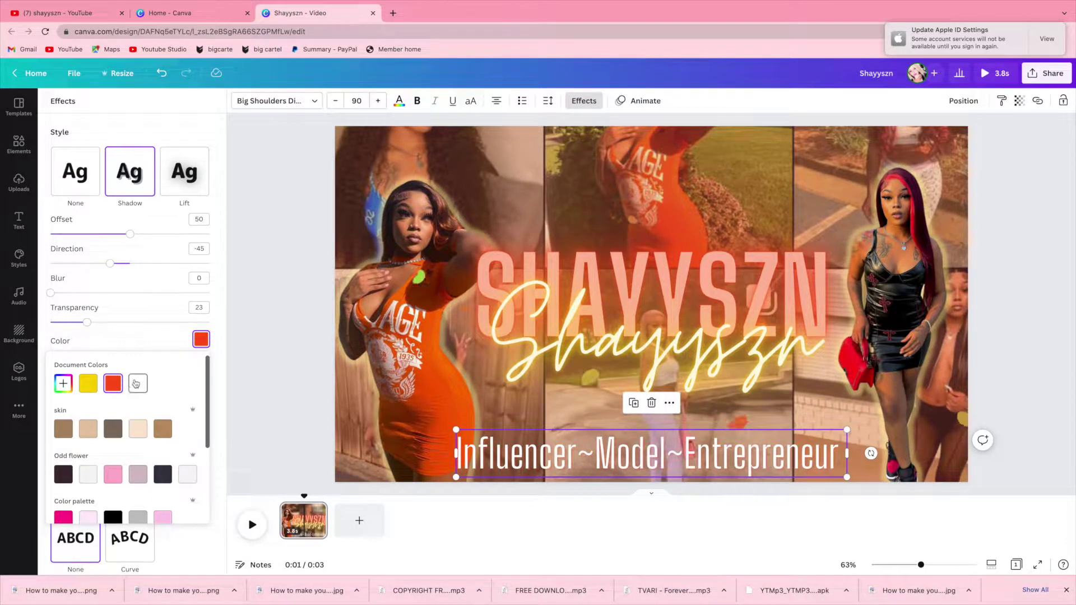
# Step: Widen the tagline heading's letter spacing to 200 and centre the text horizontally on the page
pyautogui.click(548, 101)
pyautogui.moveTo(583, 147); pyautogui.dragTo(607, 147)
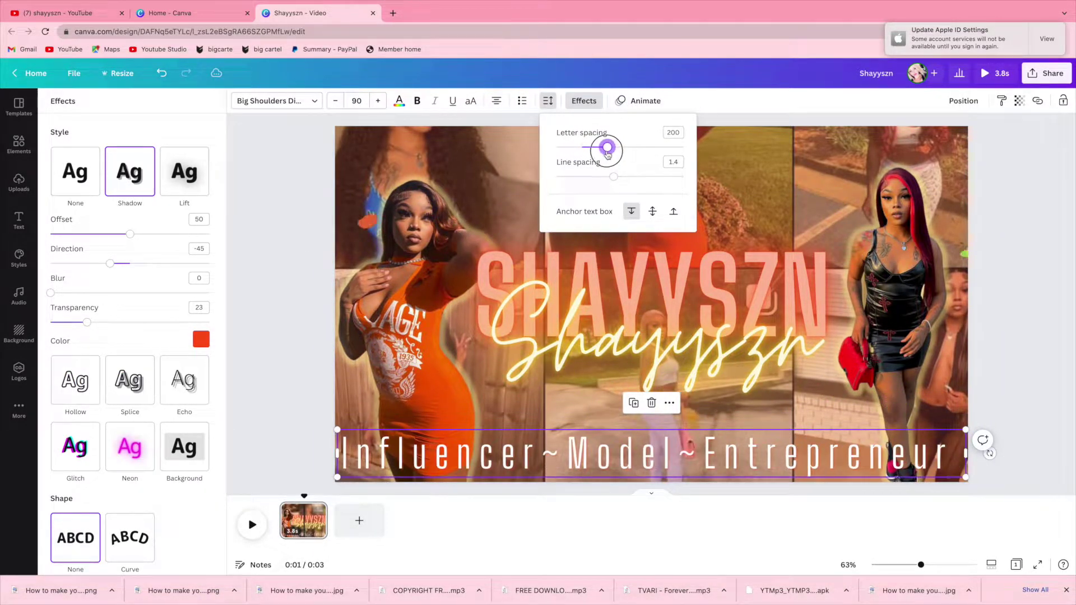
pyautogui.click(667, 431)
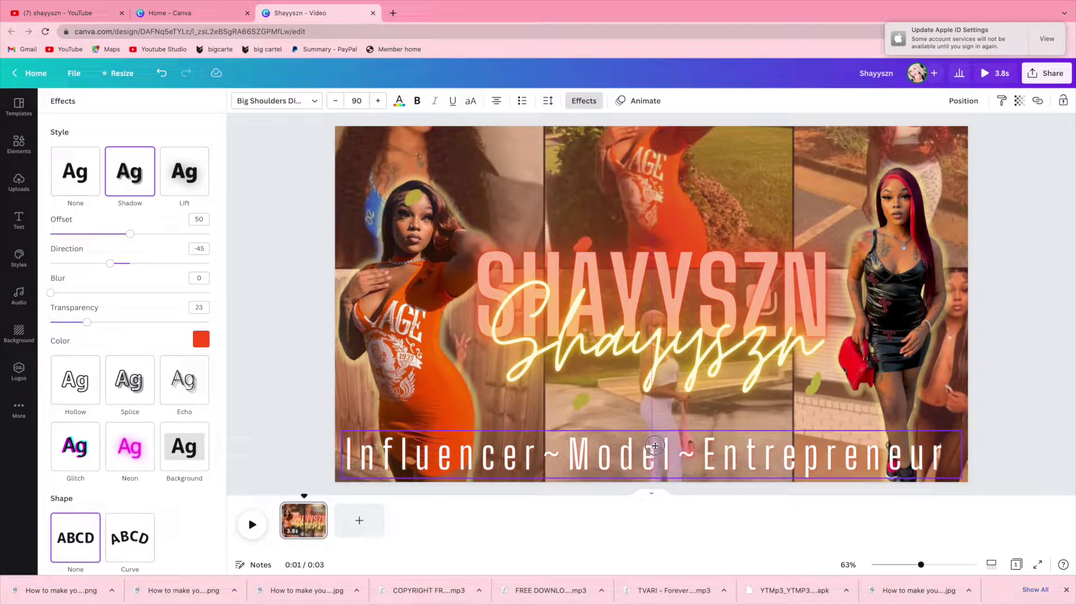
# Step: Reduce the tagline heading's font size to 67, widen its letter spacing further and recentre it along the page's lower edge
pyautogui.click(339, 100)
pyautogui.click(338, 101)
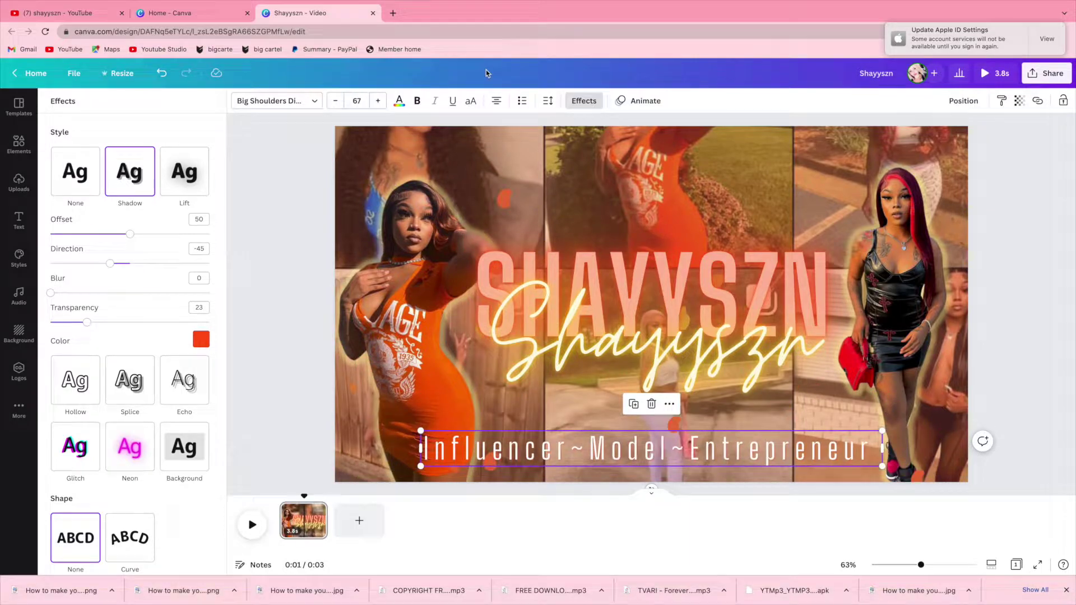
pyautogui.click(548, 101)
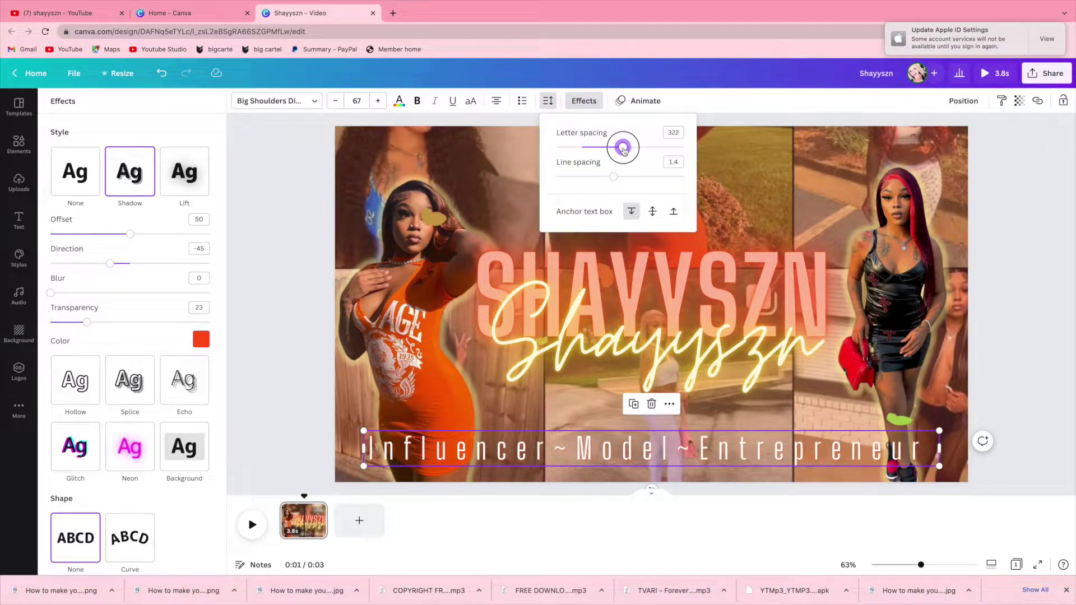
pyautogui.moveTo(669, 449); pyautogui.dragTo(677, 448)
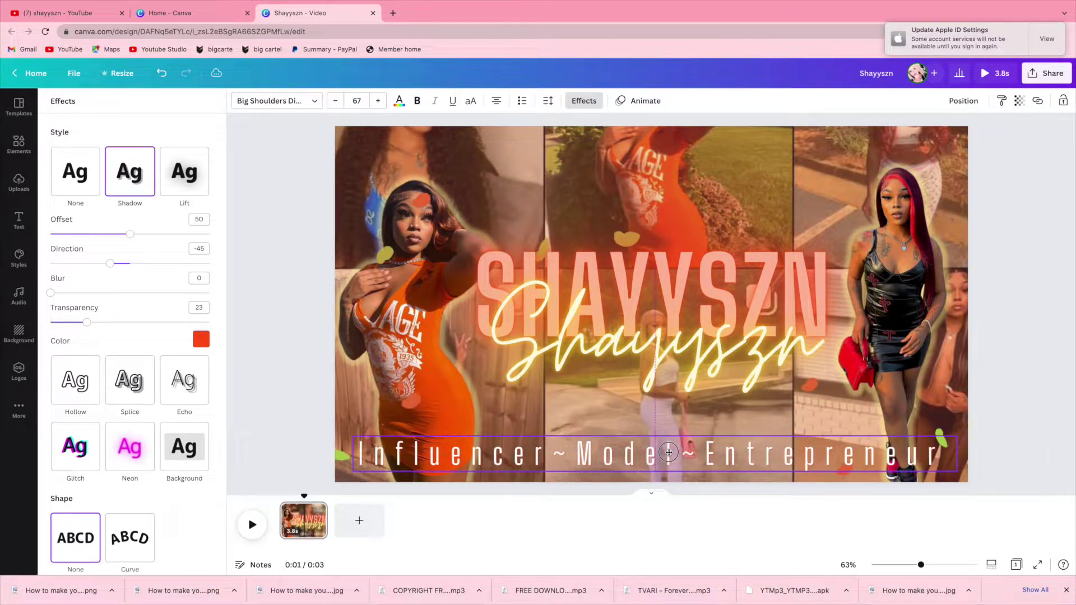
# Step: Preview the video and apply the Chill animation to the whole first page
pyautogui.click(994, 73)
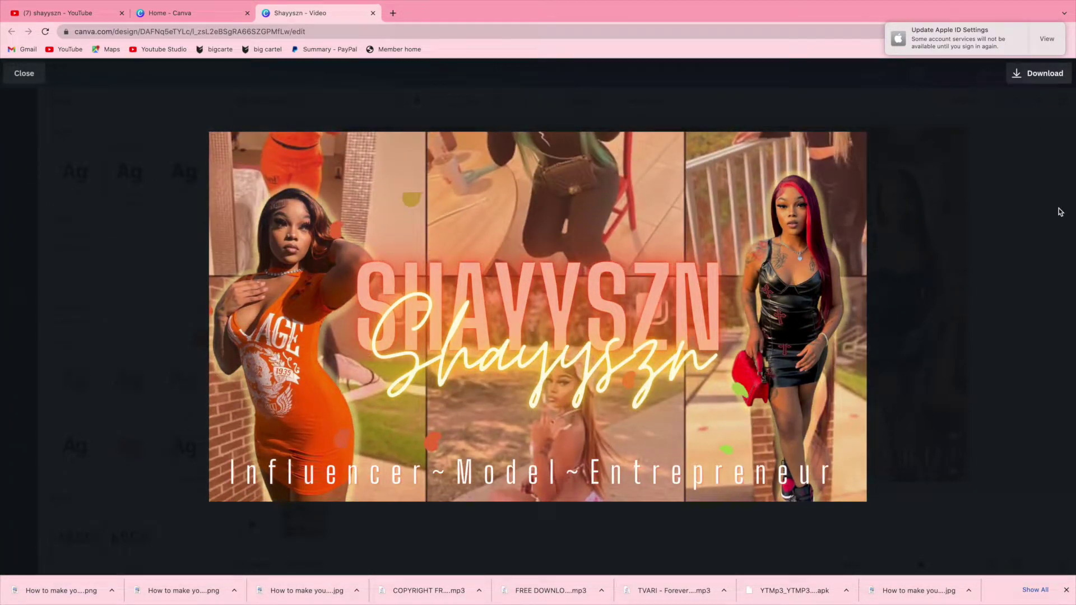
pyautogui.press('Escape')
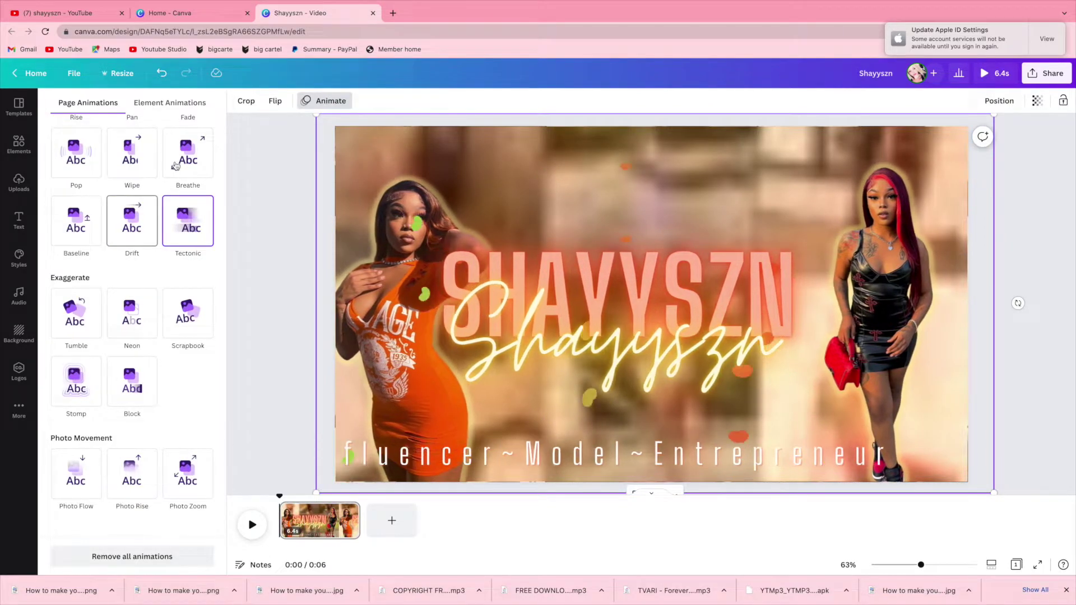
pyautogui.scroll(2, 175, 165)
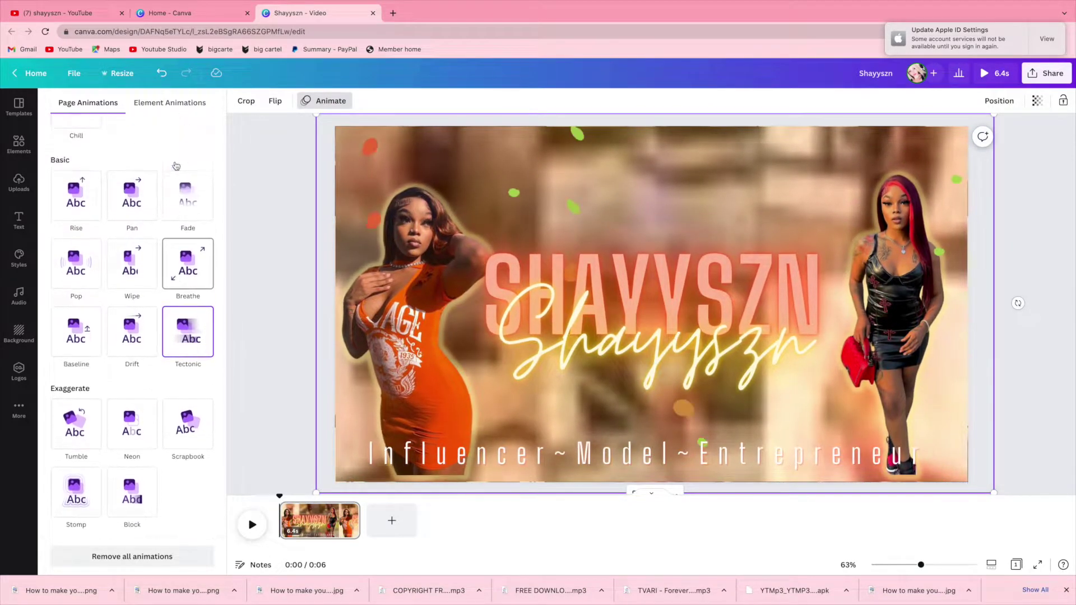
pyautogui.scroll(3, 145, 205)
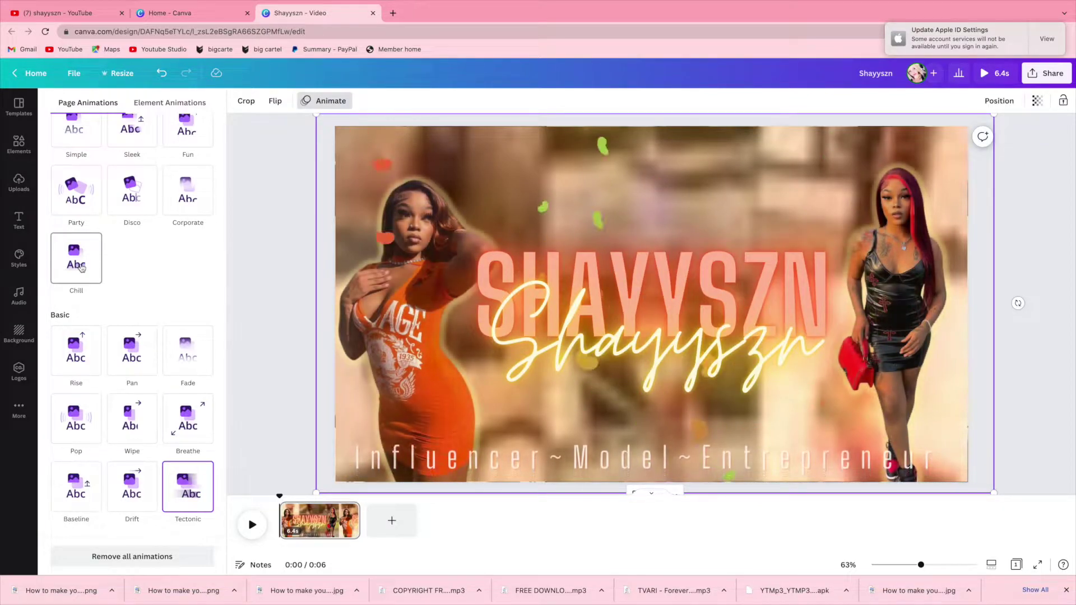
pyautogui.click(81, 267)
# Step: Add a blank second page and search the elements for "halloween"
pyautogui.click(387, 535)
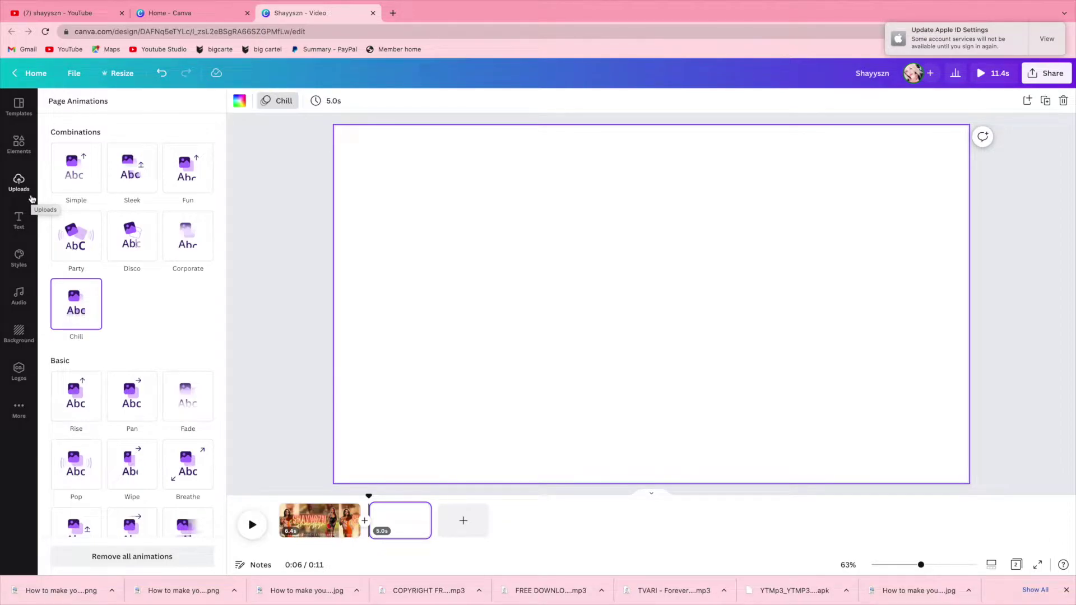
pyautogui.click(18, 145)
pyautogui.click(112, 106)
pyautogui.write('hall')
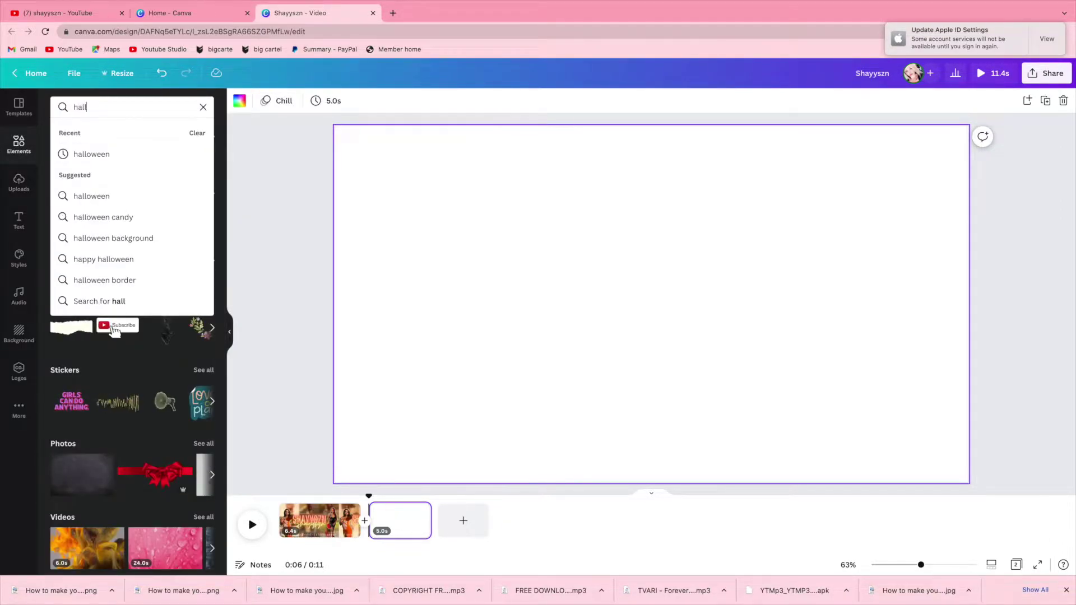
pyautogui.click(93, 197)
pyautogui.scroll(-3, 129, 329)
pyautogui.scroll(-8, 129, 329)
pyautogui.scroll(10, 130, 329)
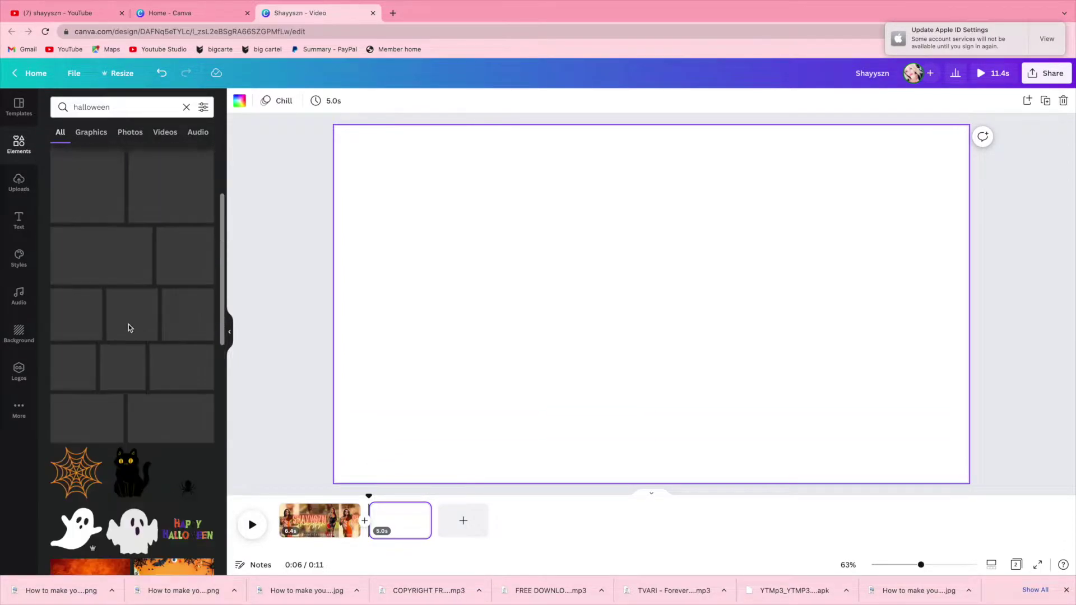
# Step: Place the uploaded Instagram profile screenshot on the second page and crop away its profile header above the photo grid
pyautogui.click(18, 185)
pyautogui.click(18, 220)
pyautogui.click(19, 185)
pyautogui.click(78, 185)
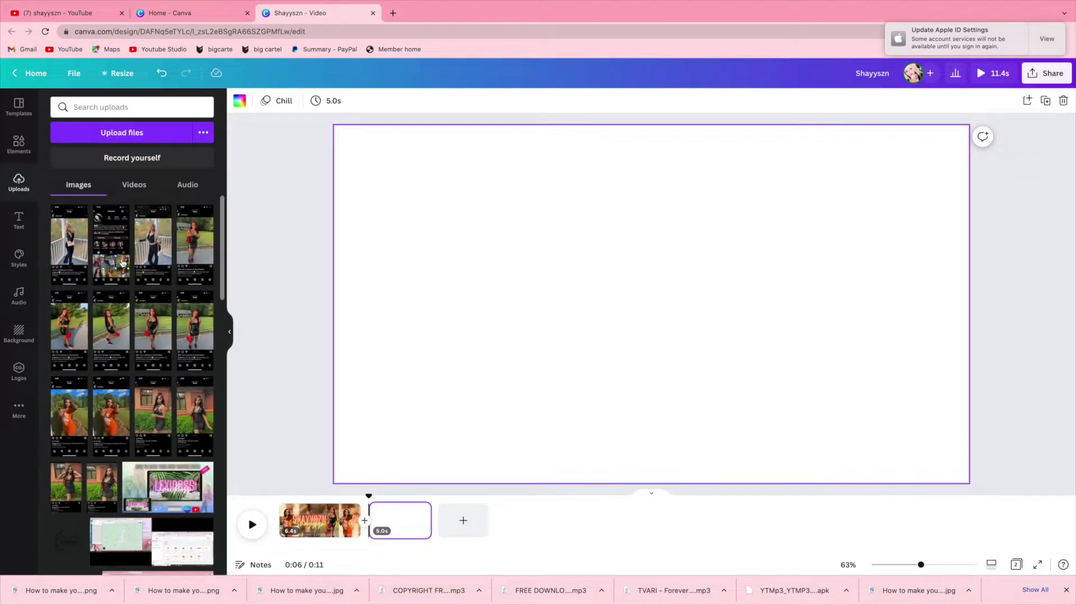
pyautogui.click(118, 261)
pyautogui.moveTo(667, 390); pyautogui.dragTo(589, 359)
pyautogui.moveTo(574, 139); pyautogui.dragTo(592, 303)
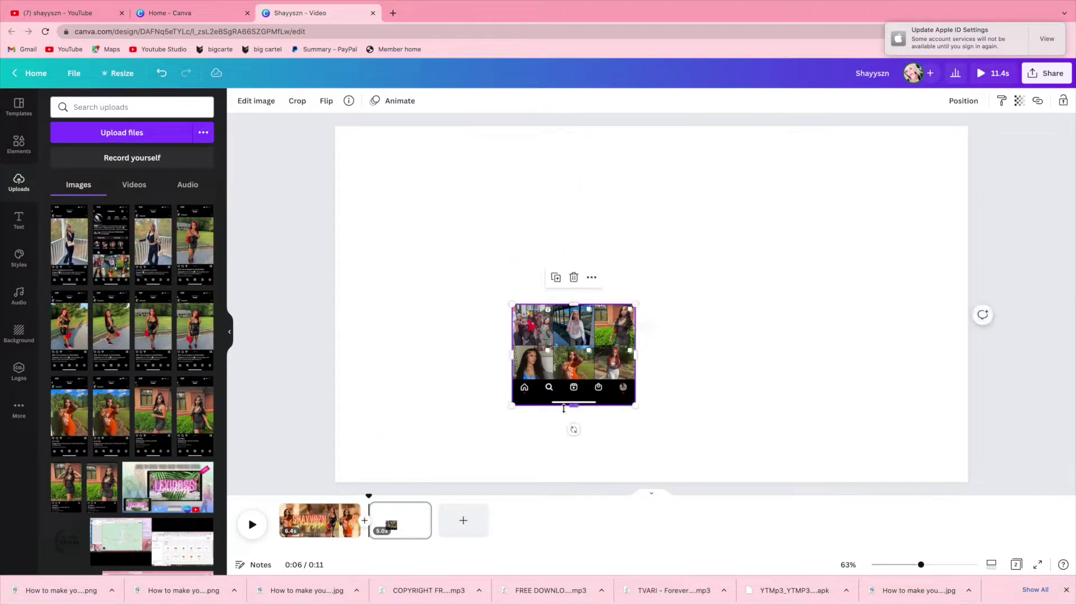
# Step: Crop the screenshot's lower app bar away and enlarge the photo grid to cover the entire second page
pyautogui.moveTo(564, 409); pyautogui.dragTo(791, 498)
pyautogui.moveTo(773, 460); pyautogui.dragTo(974, 482)
pyautogui.moveTo(331, 118); pyautogui.dragTo(320, 113)
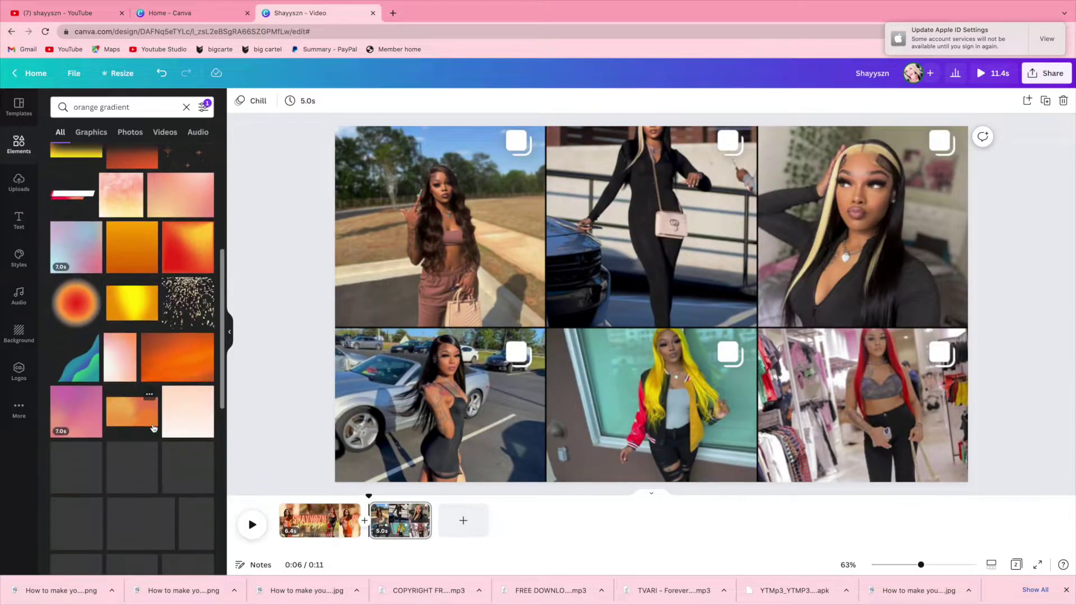
# Step: Add the streaked red-orange gradient image, enlarge it over the whole second page and make it semi-transparent over the photo grid
pyautogui.click(84, 318)
pyautogui.moveTo(652, 302); pyautogui.dragTo(514, 238)
pyautogui.moveTo(691, 355); pyautogui.dragTo(1002, 496)
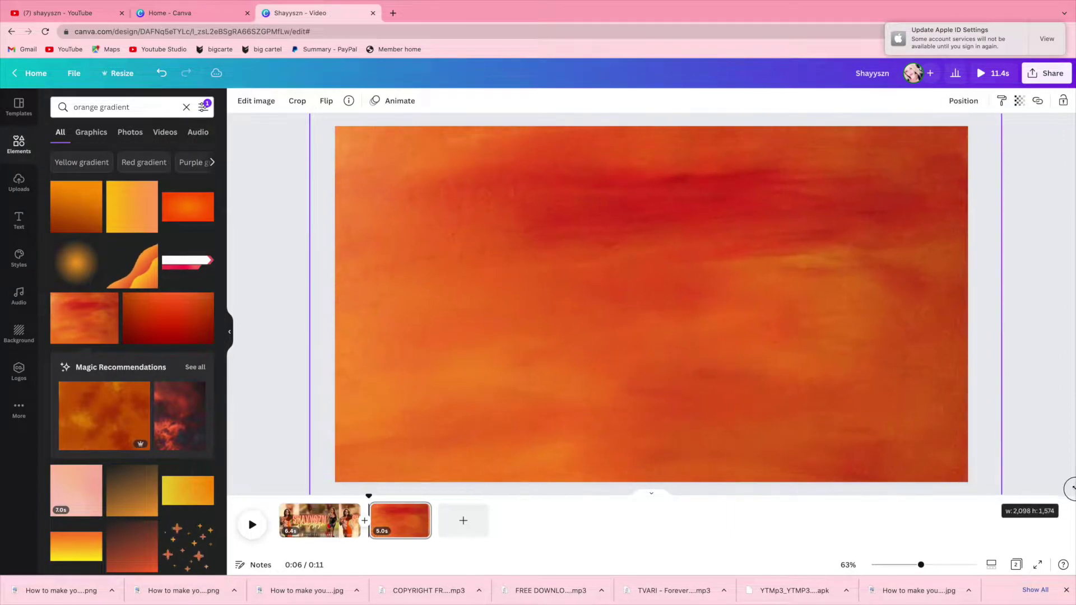
pyautogui.click(1021, 100)
pyautogui.moveTo(1014, 144); pyautogui.dragTo(984, 143)
pyautogui.click(981, 169)
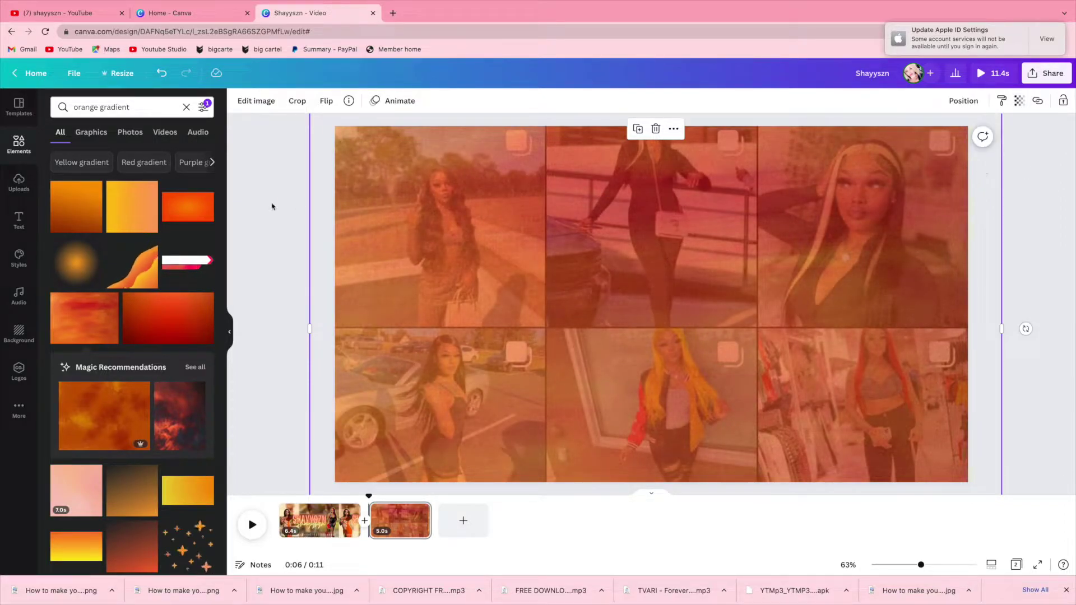
# Step: Try a cloudy orange-brown texture over the photo grid and undo it
pyautogui.hotkey('ctrl', 'z')
pyautogui.hotkey('ctrl', 'z')
pyautogui.hotkey('ctrl', 'z')
pyautogui.hotkey('ctrl', 'z')
pyautogui.hotkey('ctrl', 'z')
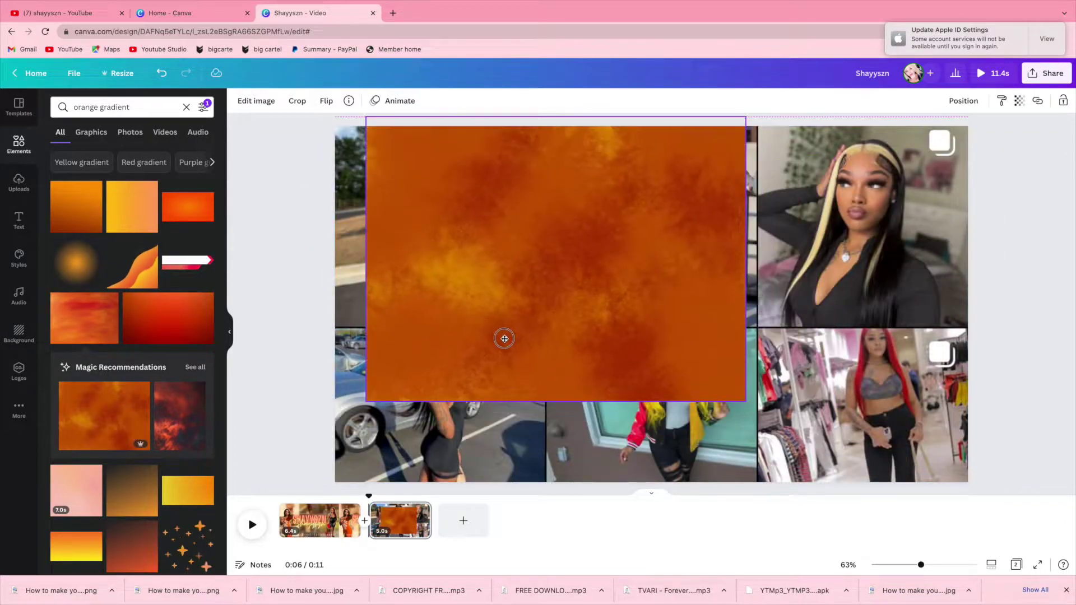
pyautogui.hotkey('ctrl', 'shift', 'z')
pyautogui.hotkey('ctrl', 'shift', 'z')
pyautogui.hotkey('ctrl', 'shift', 'z')
pyautogui.hotkey('ctrl', 'shift', 'z')
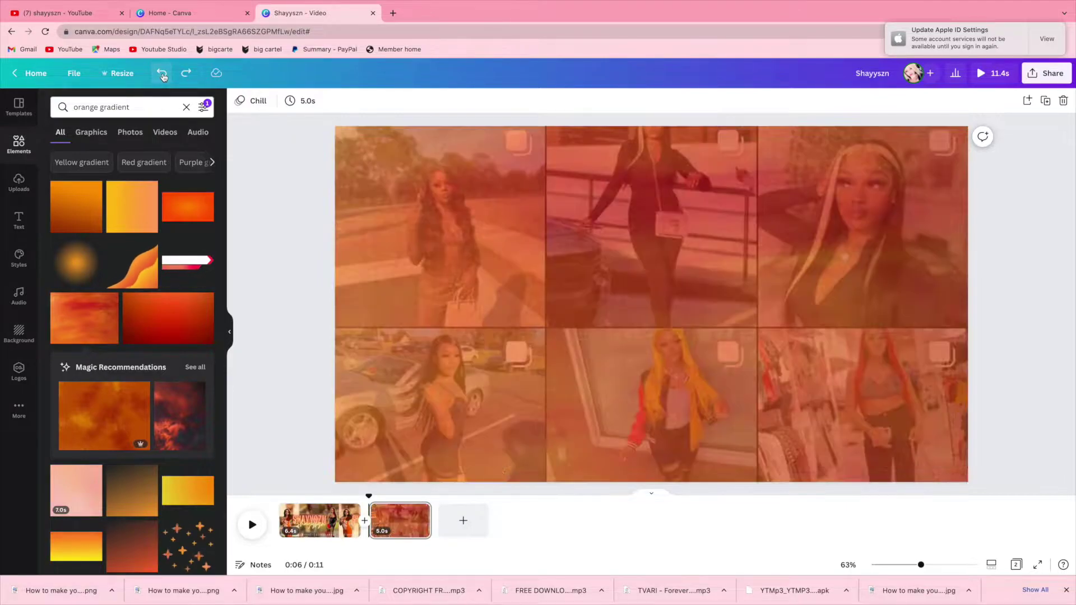
# Step: Search the elements for "instagram" and add the black outline Instagram logo to the second page
pyautogui.click(19, 222)
pyautogui.scroll(-2, 131, 337)
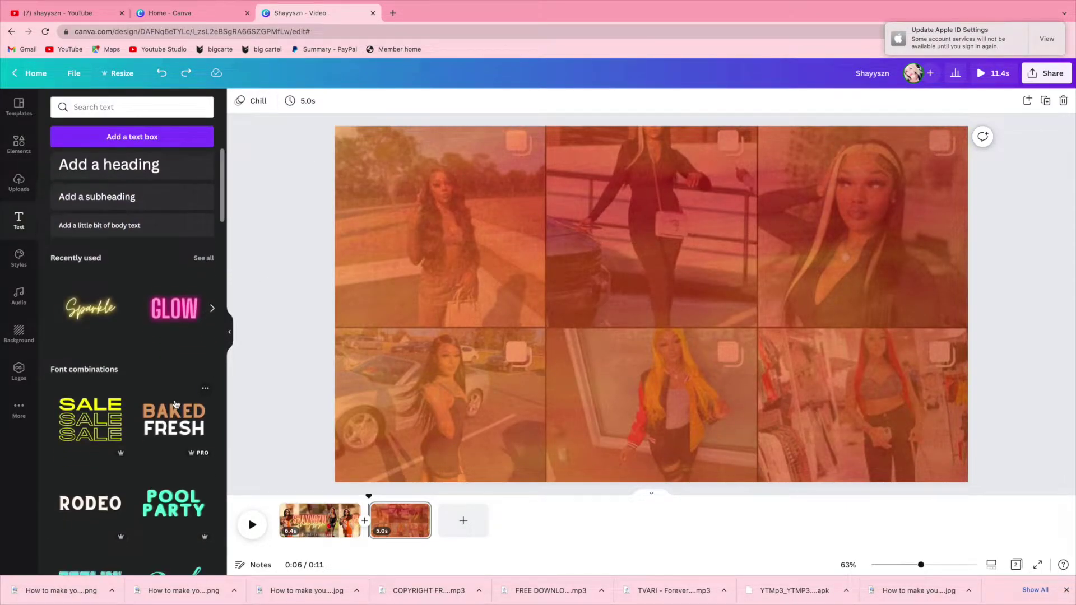
pyautogui.click(19, 144)
pyautogui.doubleClick(122, 109)
pyautogui.press('BackSpace')
pyautogui.press('BackSpace')
pyautogui.press('BackSpace')
pyautogui.press('BackSpace')
pyautogui.press('BackSpace')
pyautogui.press('BackSpace')
pyautogui.press('BackSpace')
pyautogui.press('BackSpace')
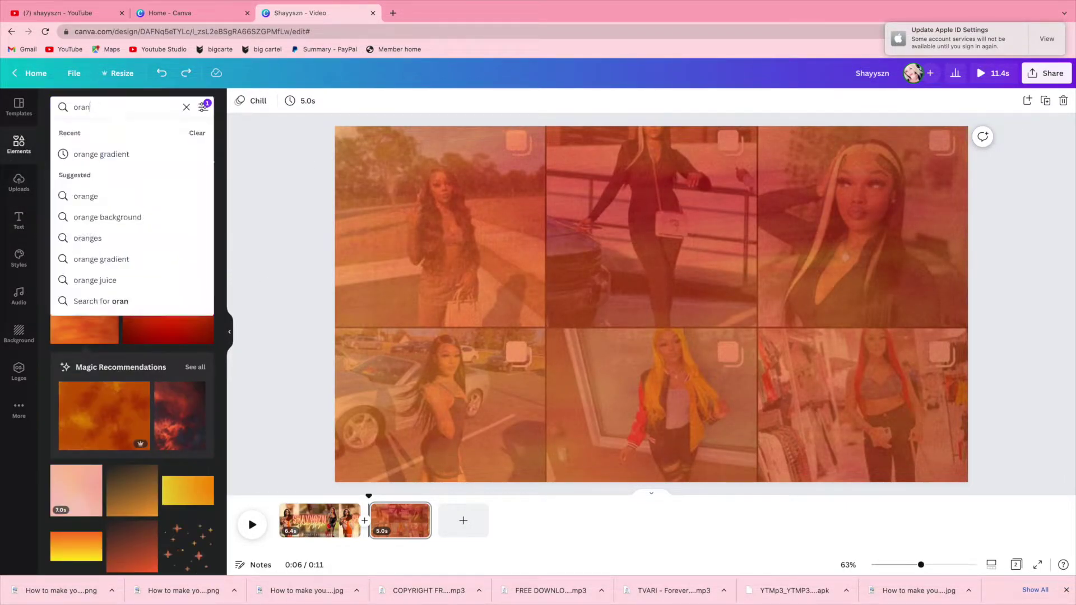
pyautogui.write('instagram')
pyautogui.press('Return')
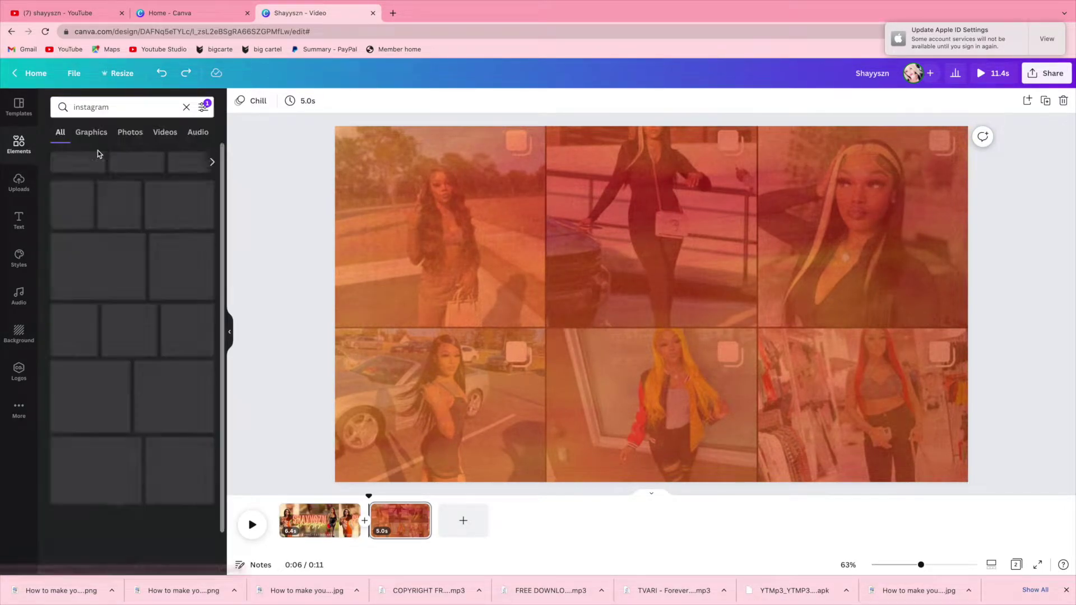
pyautogui.click(135, 223)
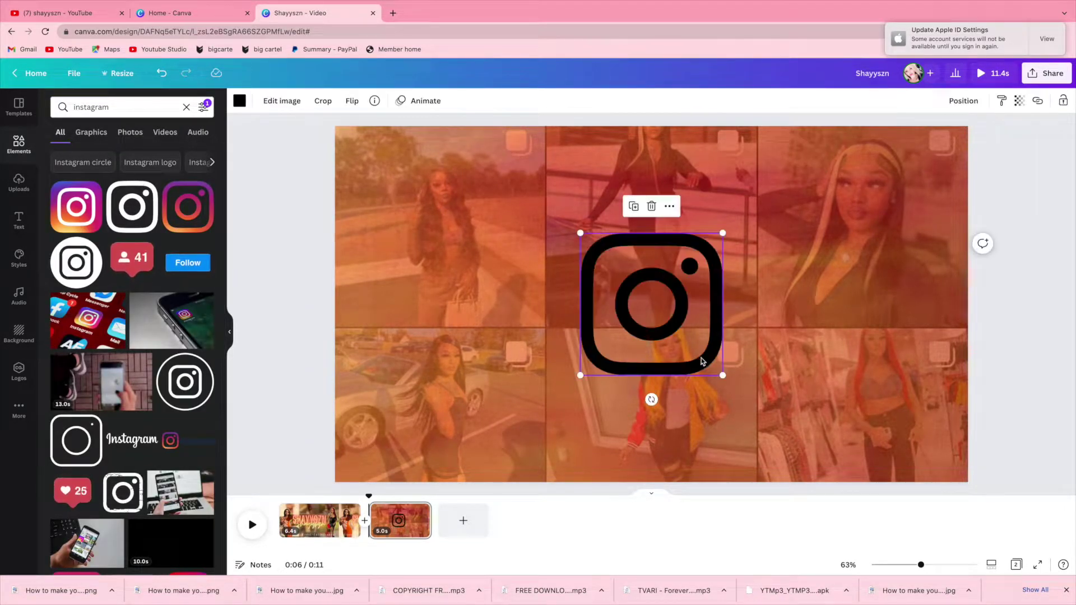
# Step: Shrink the Instagram logo, move it to the left of the page centre and tilt it slightly counterclockwise
pyautogui.moveTo(721, 376); pyautogui.dragTo(678, 329)
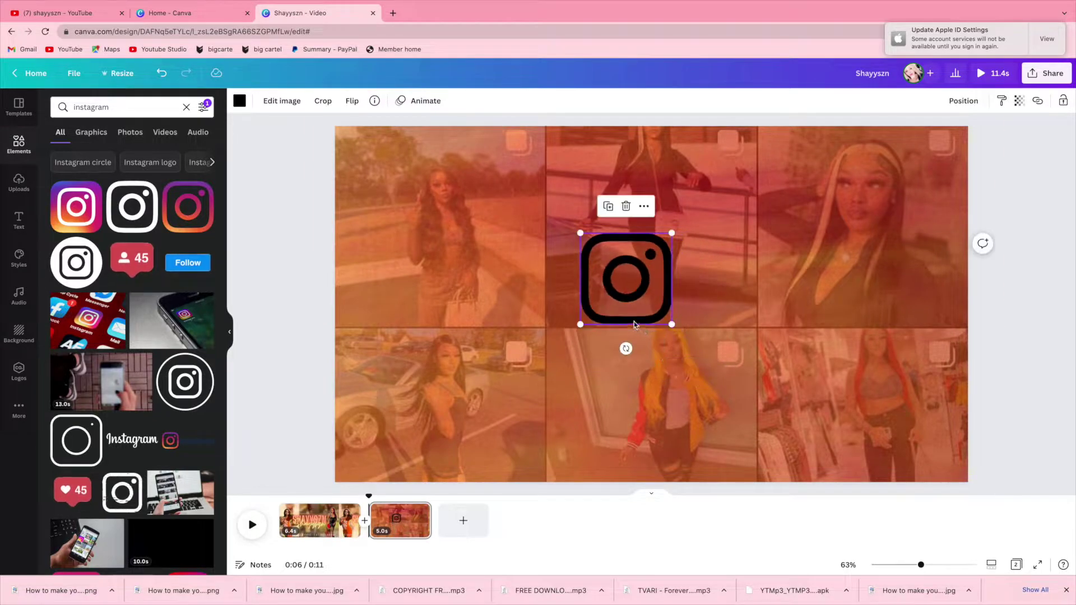
pyautogui.moveTo(634, 286); pyautogui.dragTo(528, 293)
pyautogui.moveTo(522, 355); pyautogui.dragTo(537, 360)
# Step: Recolour the Instagram logo white and shift it slightly lower on the page
pyautogui.click(240, 100)
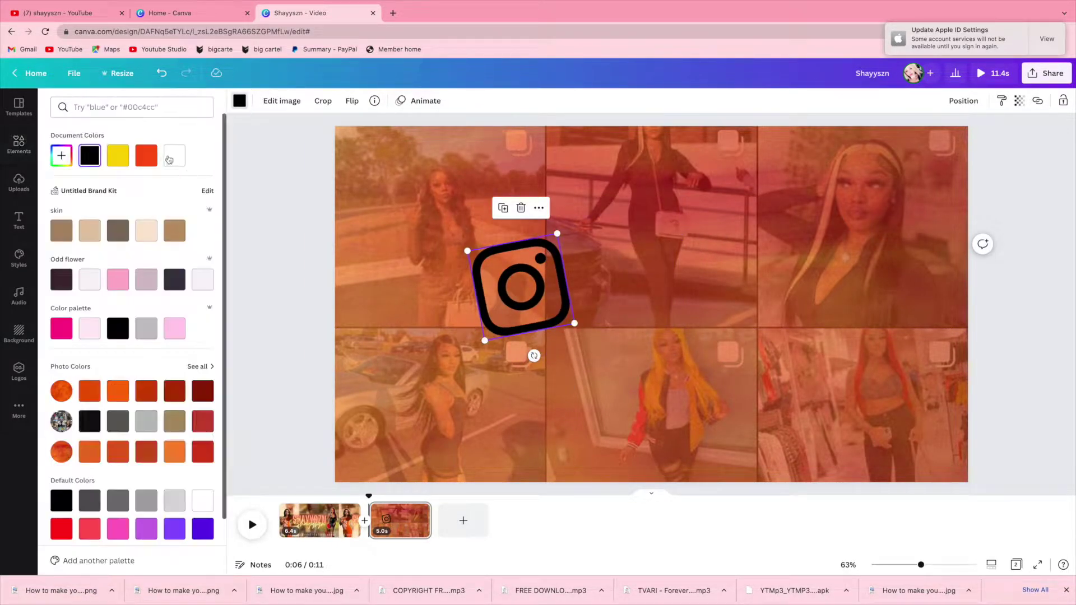
pyautogui.click(155, 159)
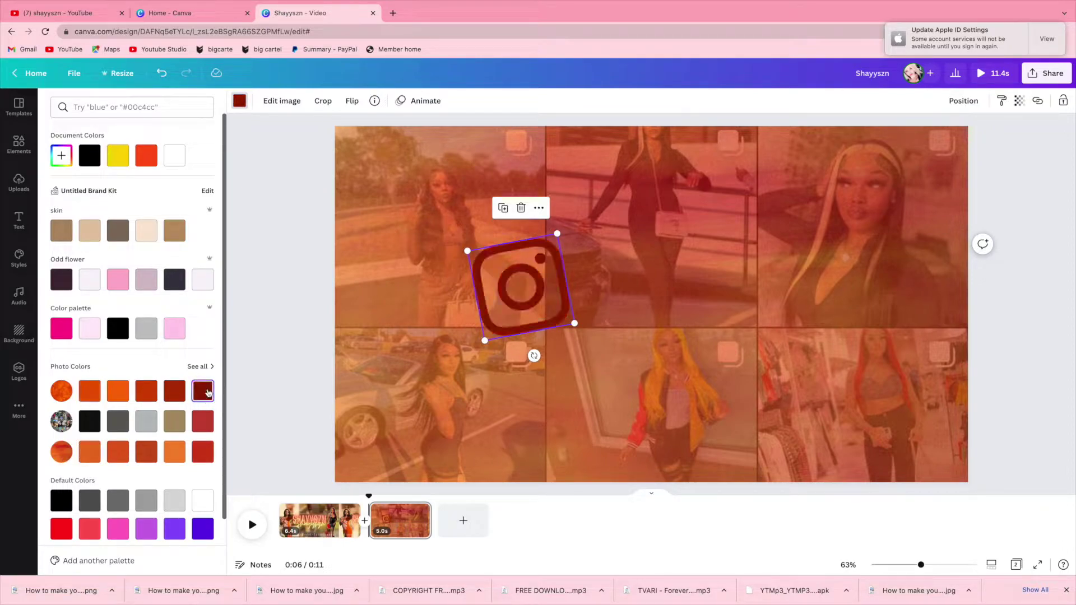
pyautogui.click(174, 155)
pyautogui.moveTo(514, 326); pyautogui.dragTo(503, 357)
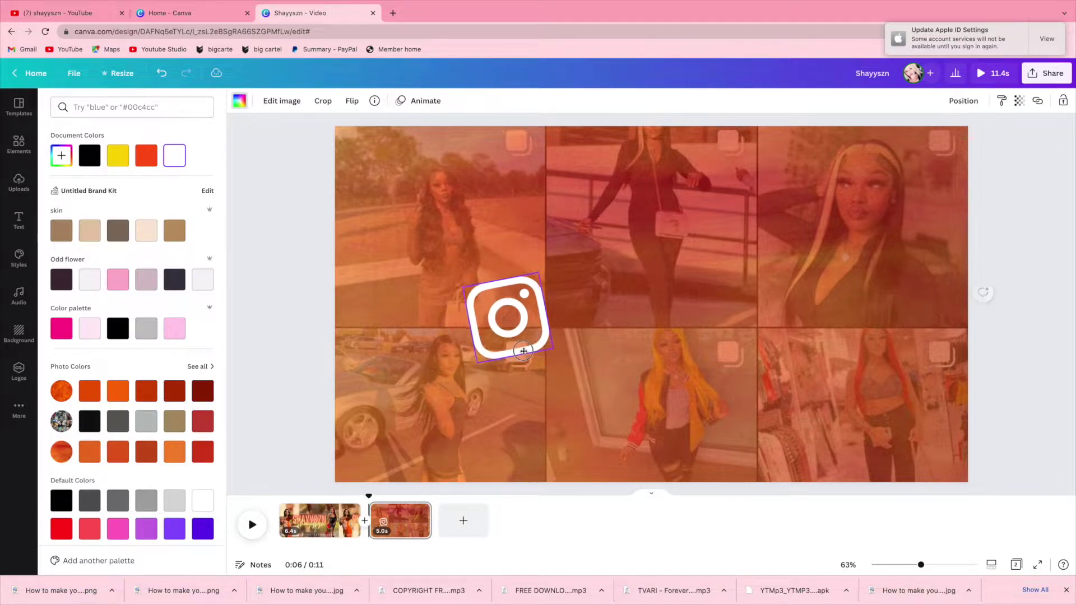
pyautogui.click(18, 216)
pyautogui.click(90, 248)
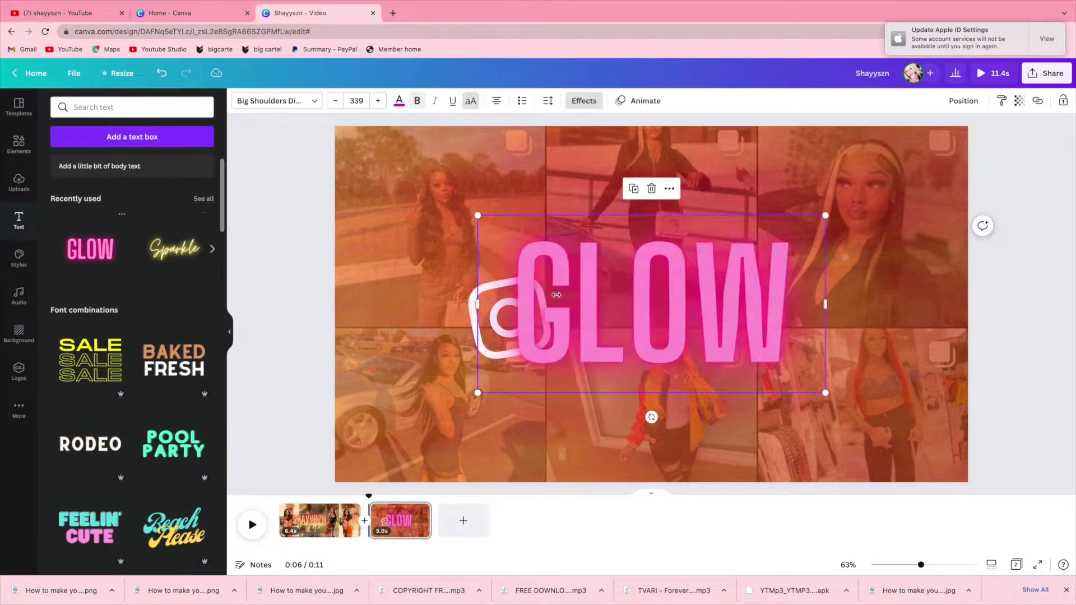
pyautogui.doubleClick(661, 334)
pyautogui.write('@')
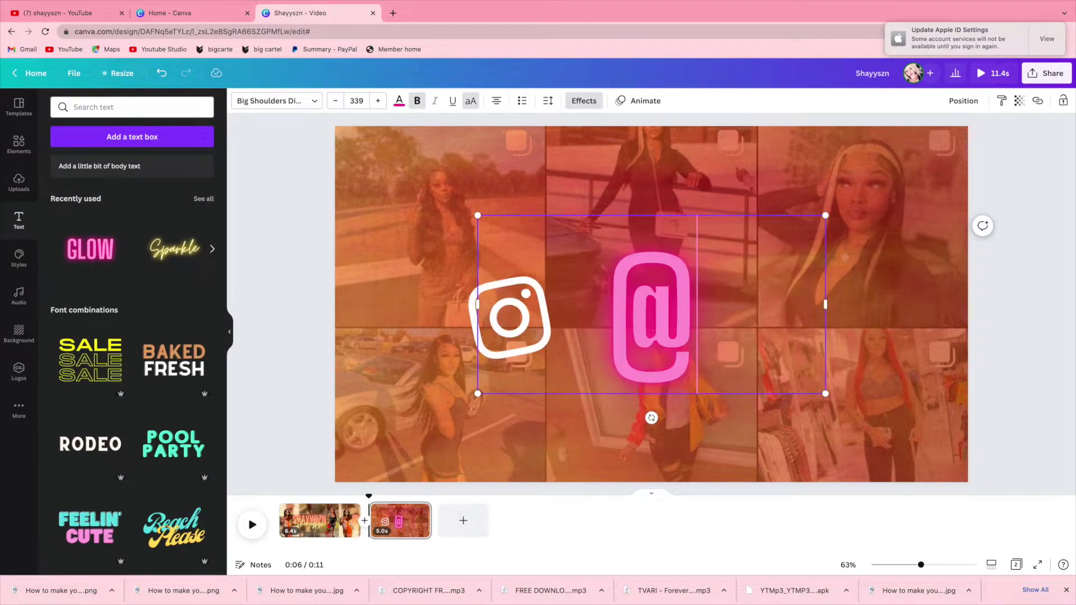
pyautogui.write('SHAYYSZN')
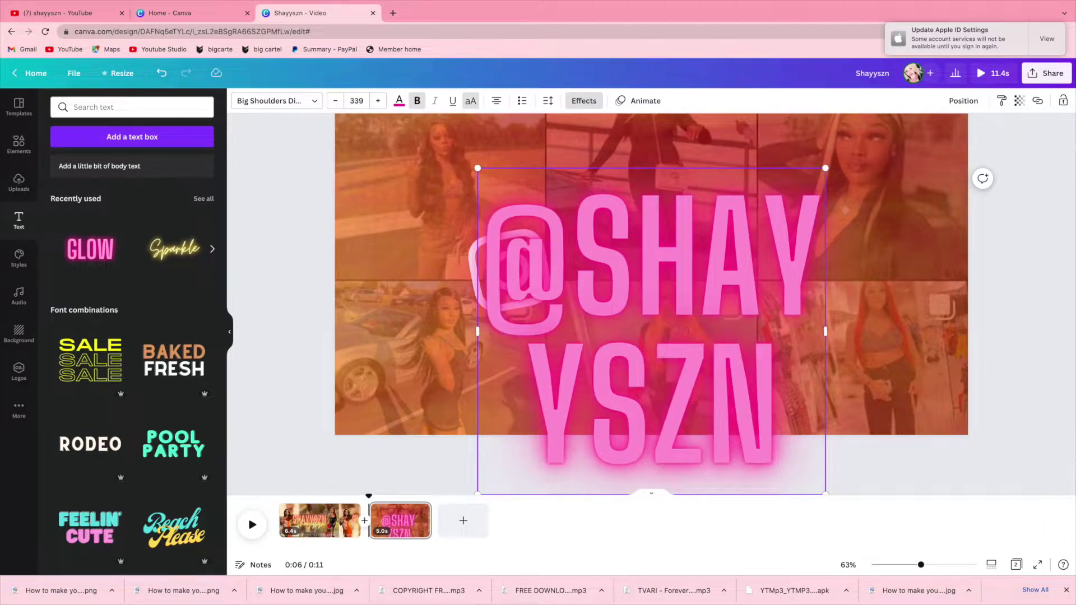
# Step: Set the handle text's font size to 100 and place it beside the Instagram logo
pyautogui.write('100')
pyautogui.press('Return')
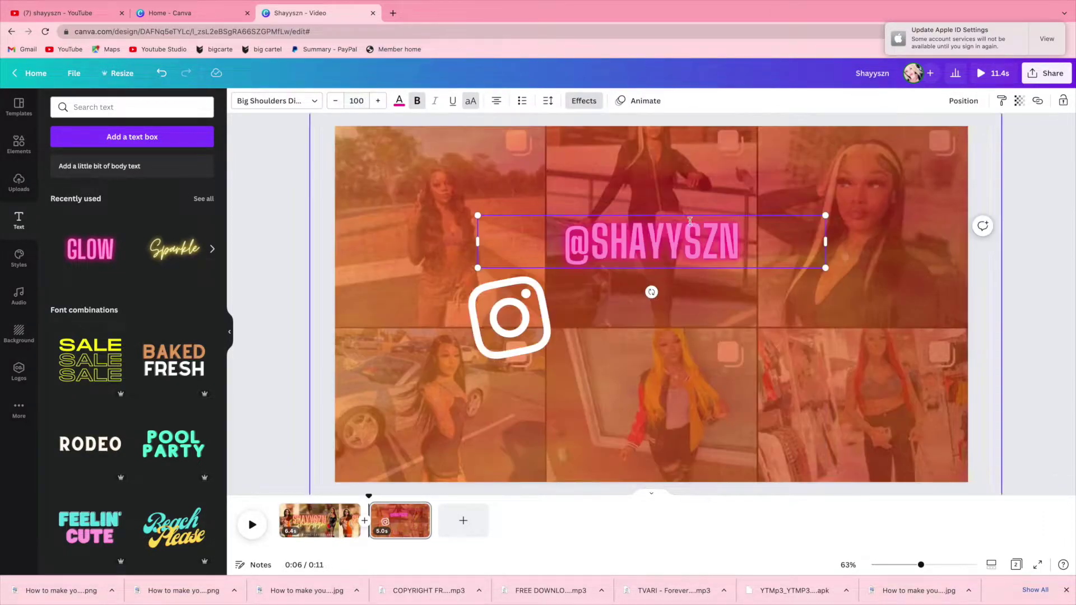
pyautogui.moveTo(675, 266); pyautogui.dragTo(674, 342)
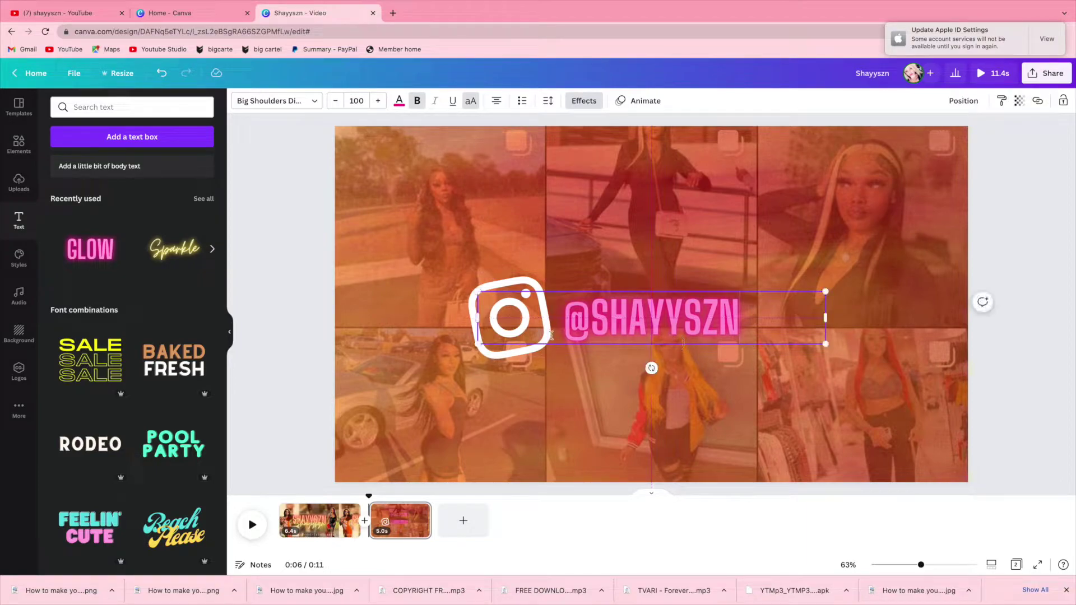
pyautogui.moveTo(527, 342)
pyautogui.mouseDown()
pyautogui.moveTo(507, 351)
pyautogui.moveTo(510, 336)
pyautogui.mouseUp()
pyautogui.click(526, 355)
pyautogui.press('BackSpace')
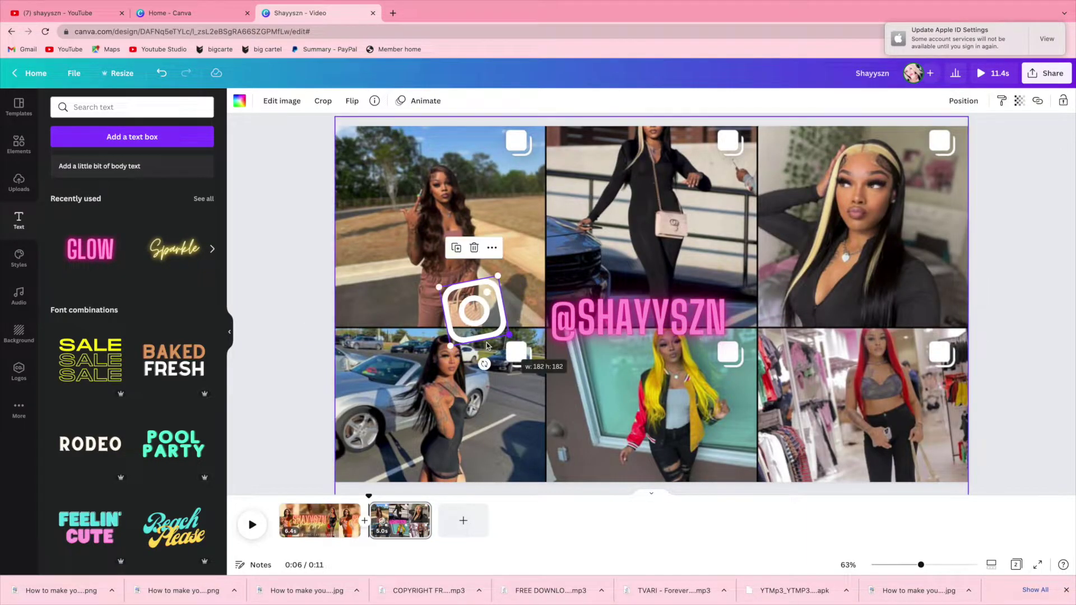
pyautogui.click(160, 72)
pyautogui.click(161, 73)
pyautogui.click(160, 72)
# Step: Shrink the Instagram logo slightly and move the handle text a little lower
pyautogui.click(535, 356)
pyautogui.moveTo(539, 358); pyautogui.dragTo(530, 347)
pyautogui.moveTo(639, 322); pyautogui.dragTo(653, 327)
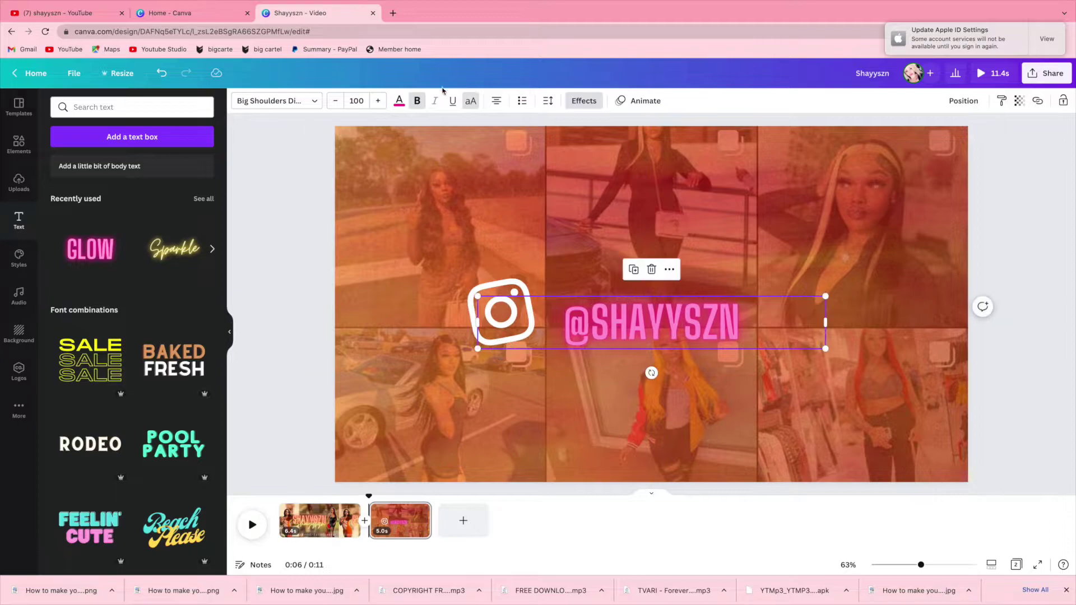
# Step: Recolour the neon handle text with the yellow document colour
pyautogui.click(399, 101)
pyautogui.click(146, 158)
pyautogui.click(203, 396)
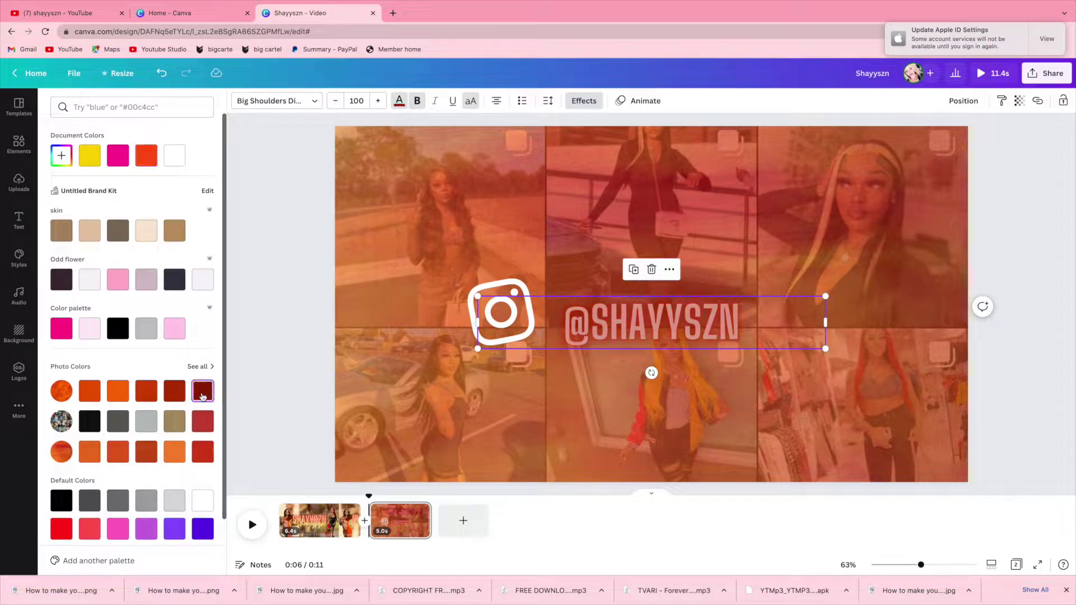
pyautogui.click(202, 279)
pyautogui.scroll(-1, 95, 187)
pyautogui.click(90, 152)
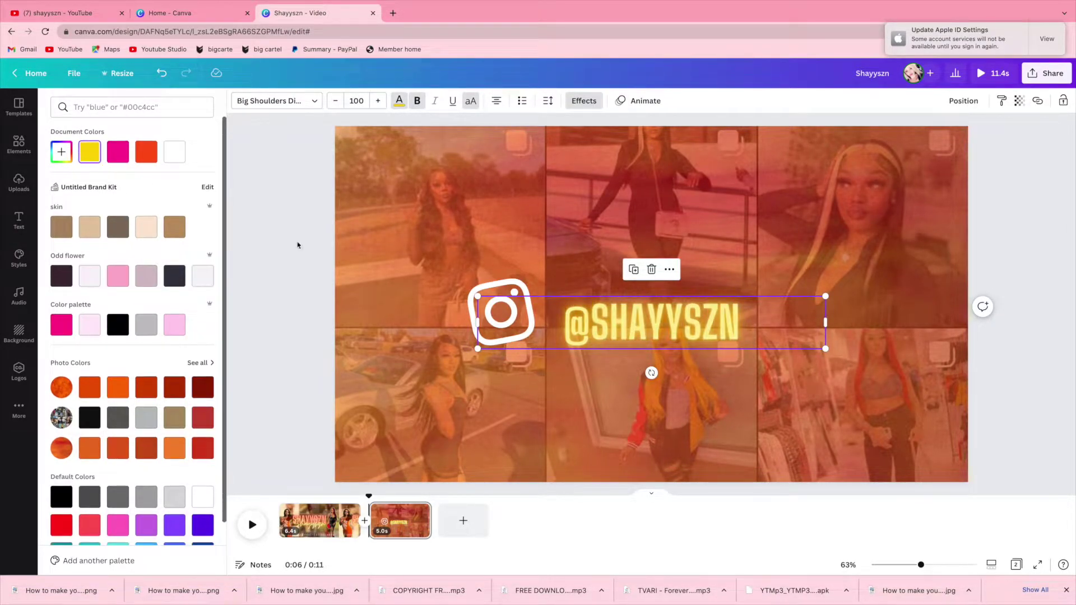
# Step: Rotate the Instagram logo upright and place it directly before the handle text
pyautogui.moveTo(499, 286); pyautogui.dragTo(517, 303)
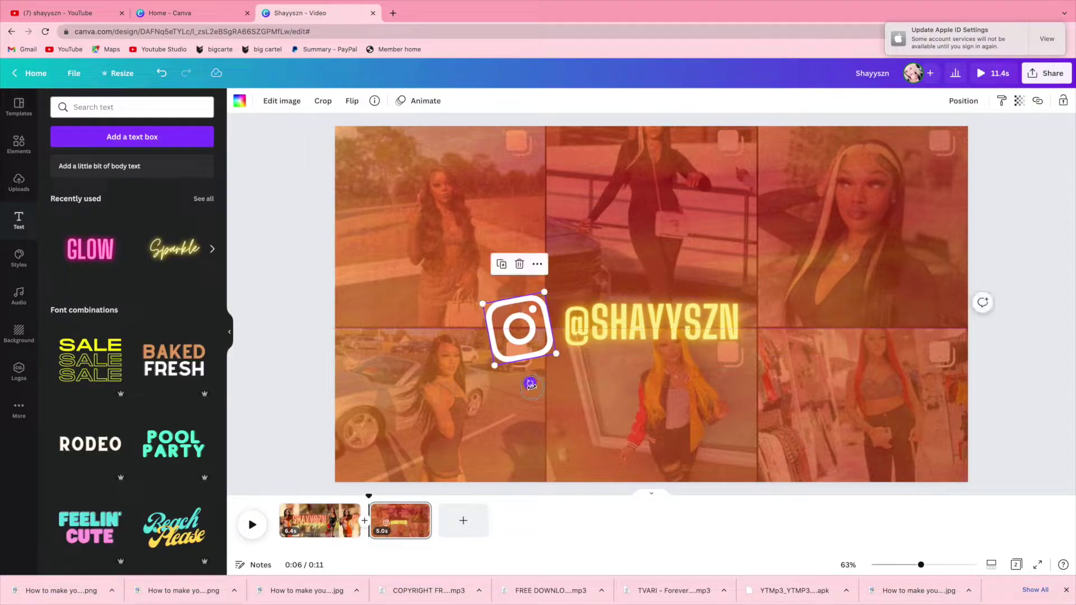
pyautogui.moveTo(524, 392); pyautogui.dragTo(534, 352)
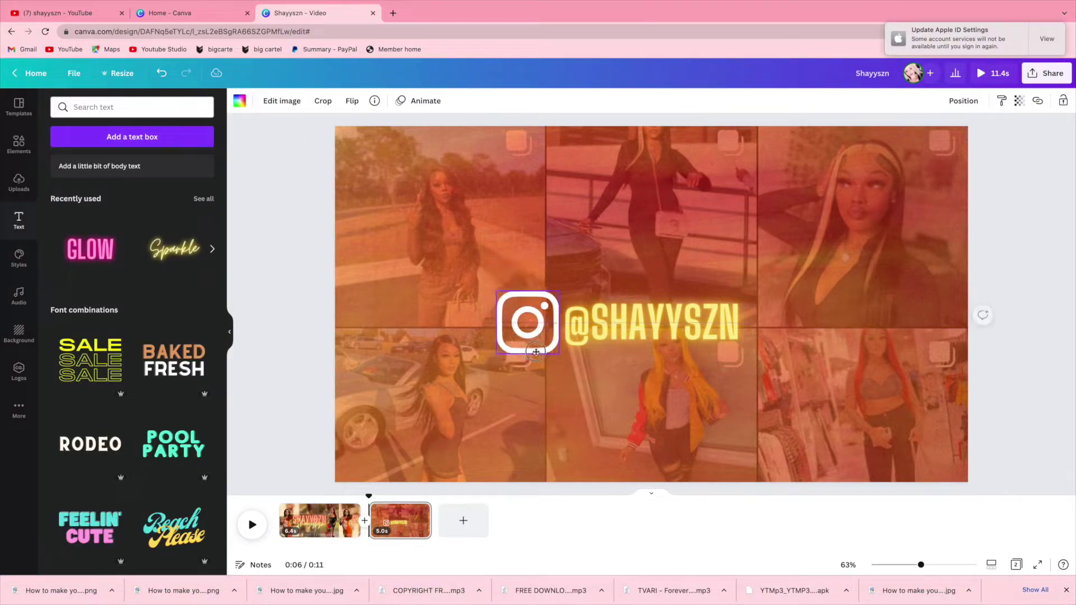
pyautogui.click(598, 337)
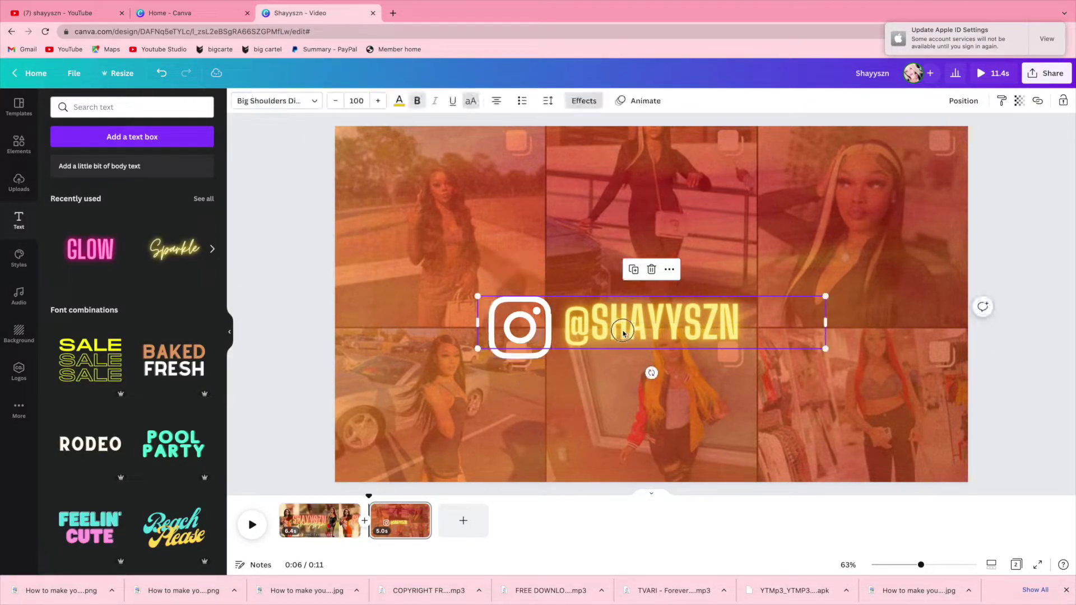
pyautogui.click(523, 359)
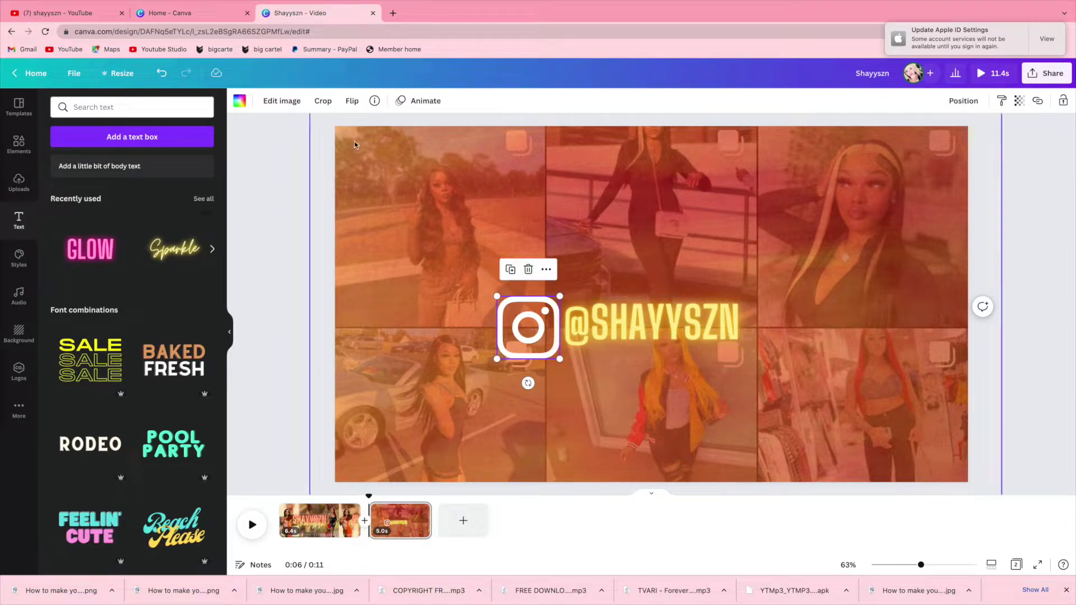
# Step: Add the uploaded balcony post screenshot to the page's right side and crop it to the photo, about 374 by 461
pyautogui.click(19, 180)
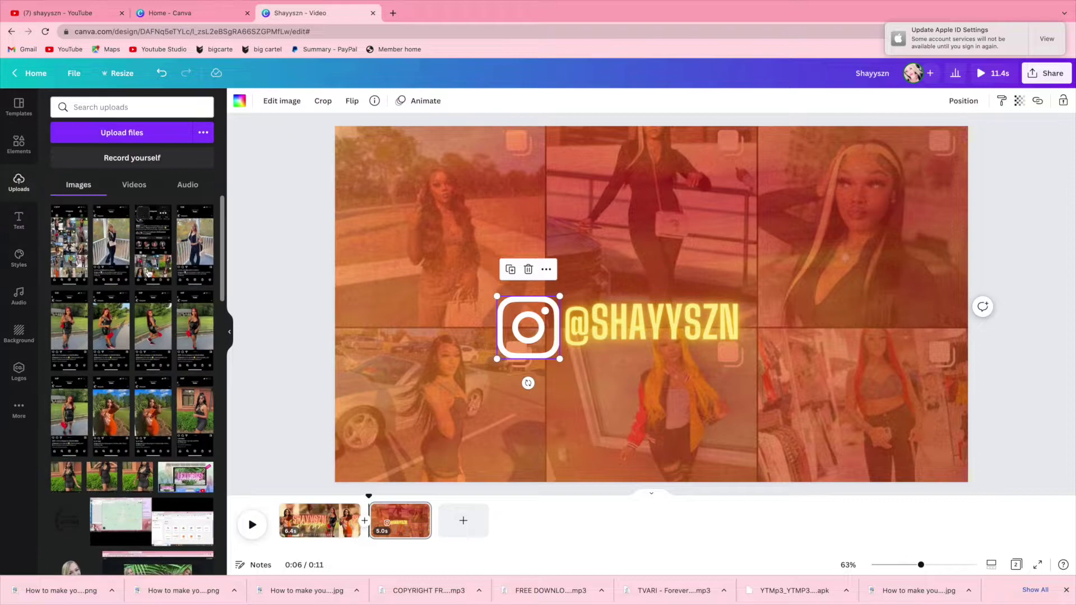
pyautogui.click(111, 266)
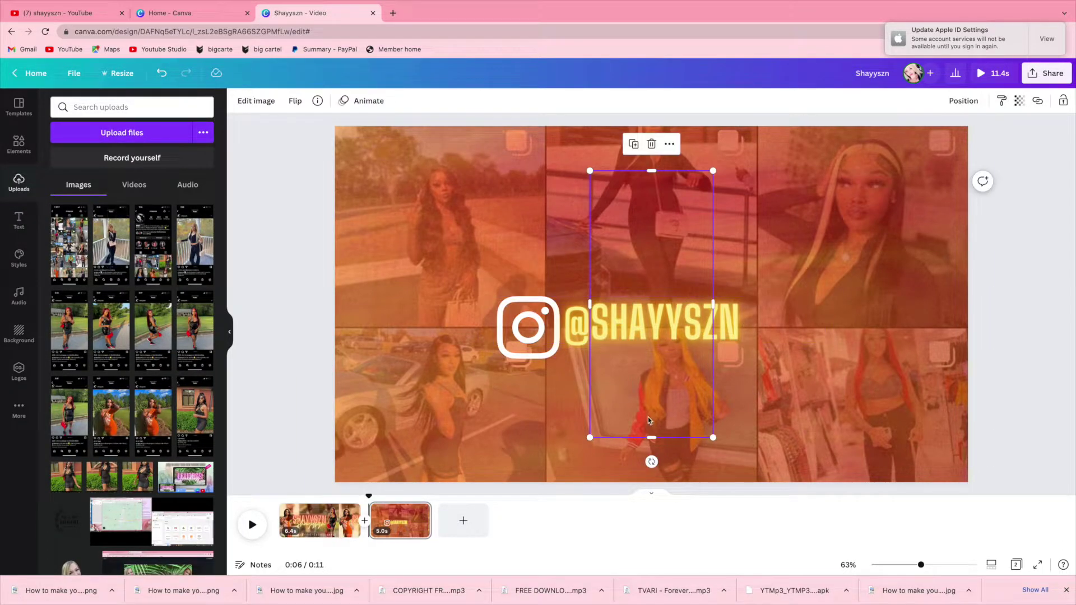
pyautogui.moveTo(647, 386); pyautogui.dragTo(856, 387)
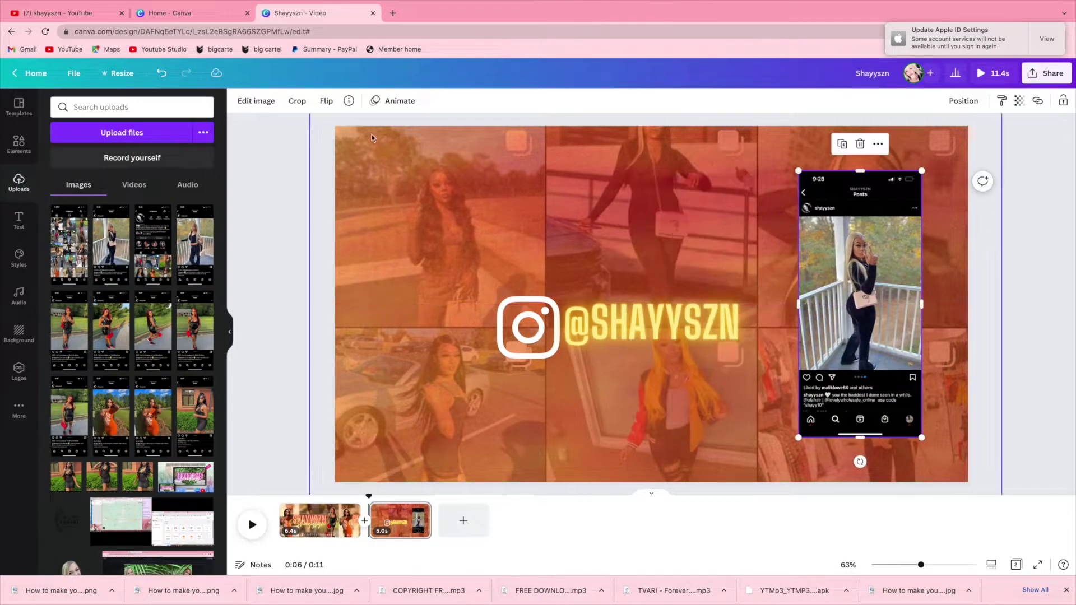
pyautogui.moveTo(863, 182); pyautogui.dragTo(865, 219)
pyautogui.moveTo(860, 438); pyautogui.dragTo(864, 368)
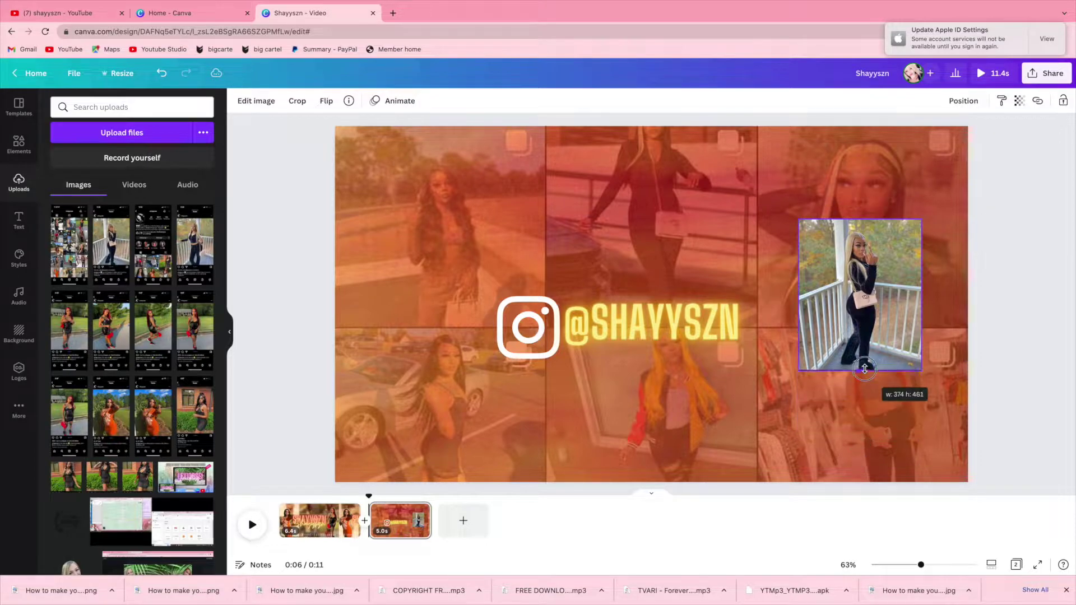
# Step: Remove the balcony photo's background, then enlarge the cutout and place it at the end of the handle text
pyautogui.click(254, 103)
pyautogui.click(133, 185)
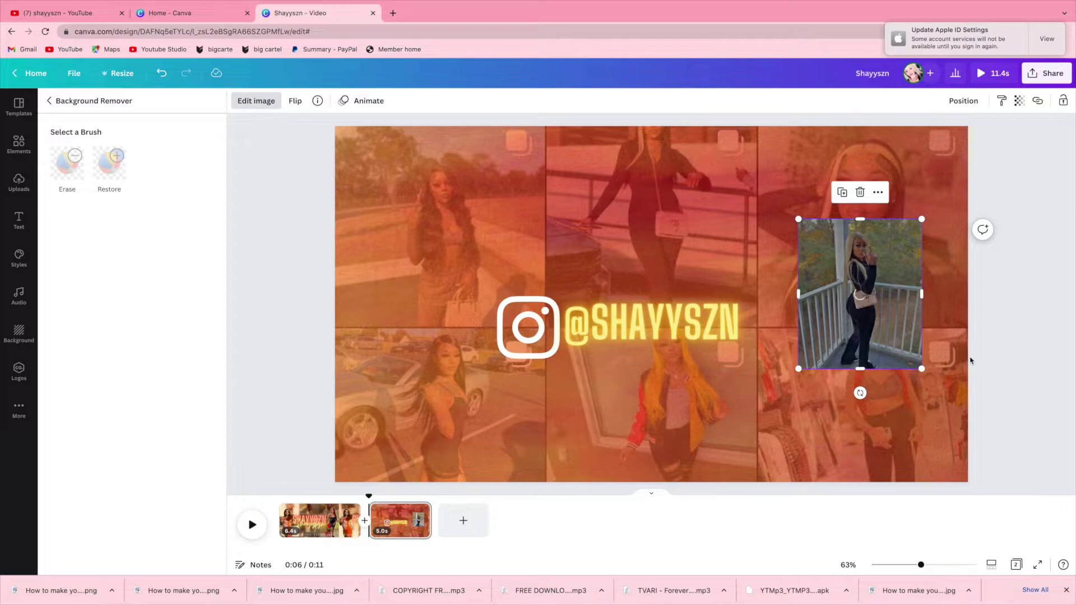
pyautogui.moveTo(922, 369); pyautogui.dragTo(1033, 496)
pyautogui.moveTo(913, 429); pyautogui.dragTo(814, 427)
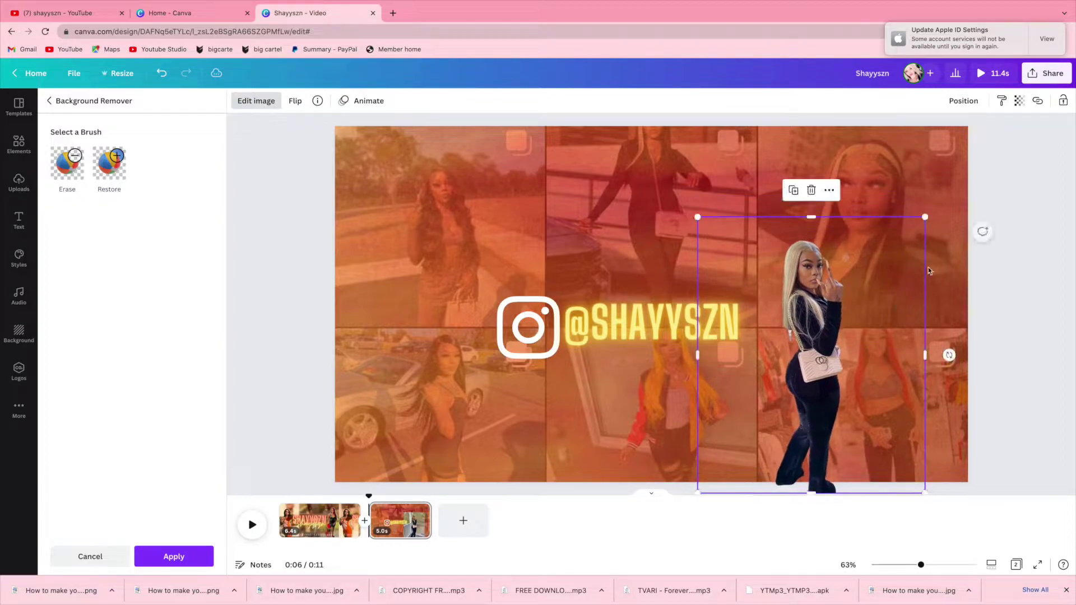
pyautogui.moveTo(928, 215); pyautogui.dragTo(954, 182)
pyautogui.moveTo(837, 345); pyautogui.dragTo(795, 343)
pyautogui.click(1063, 302)
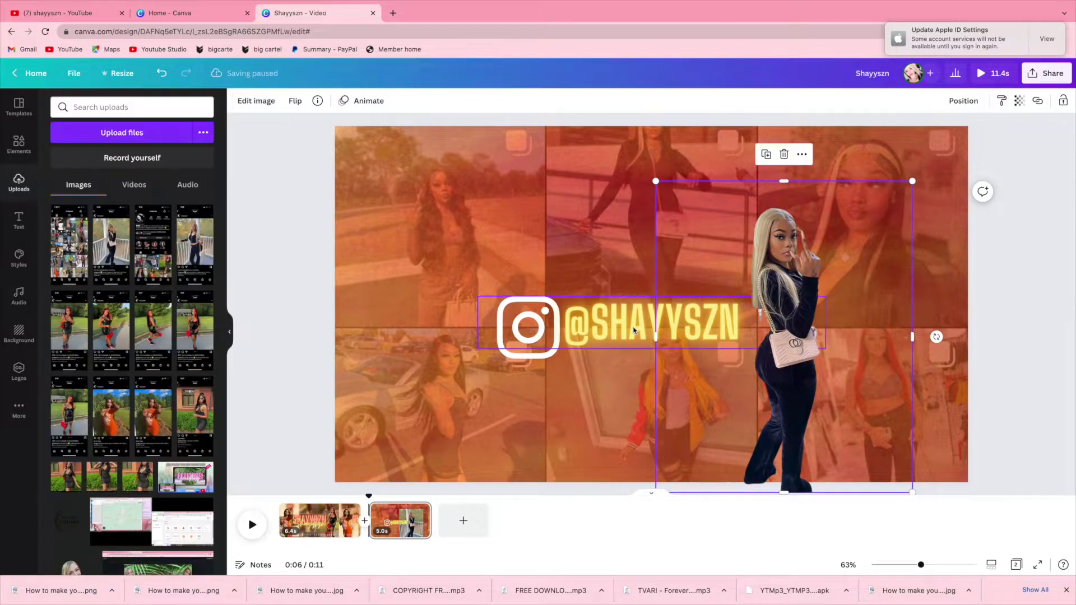
# Step: Search the elements for "halloween" and limit the results to graphics
pyautogui.click(602, 331)
pyautogui.click(18, 144)
pyautogui.doubleClick(111, 106)
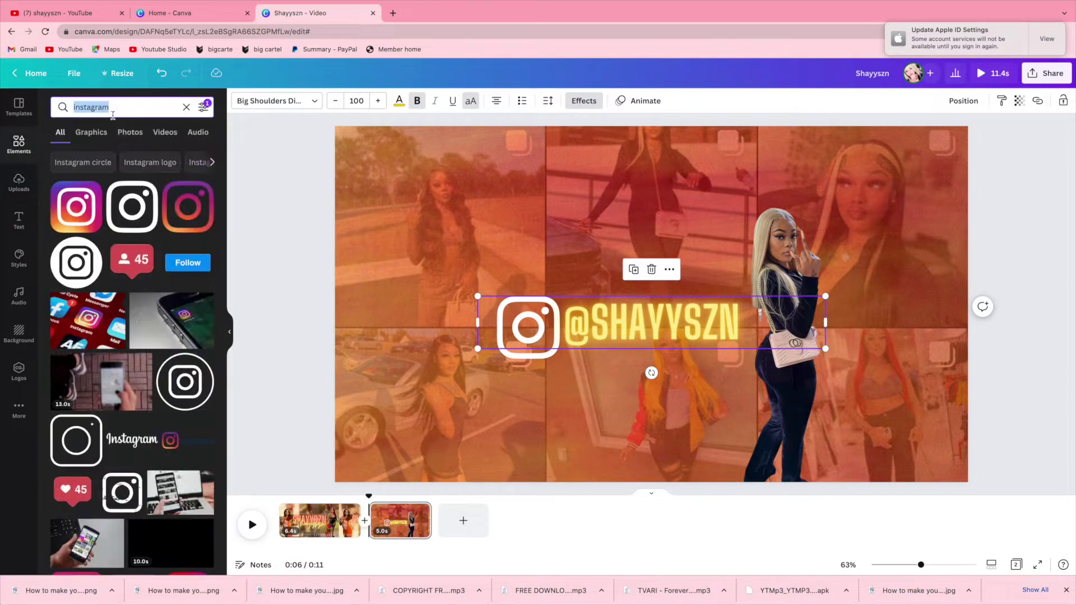
pyautogui.write('b')
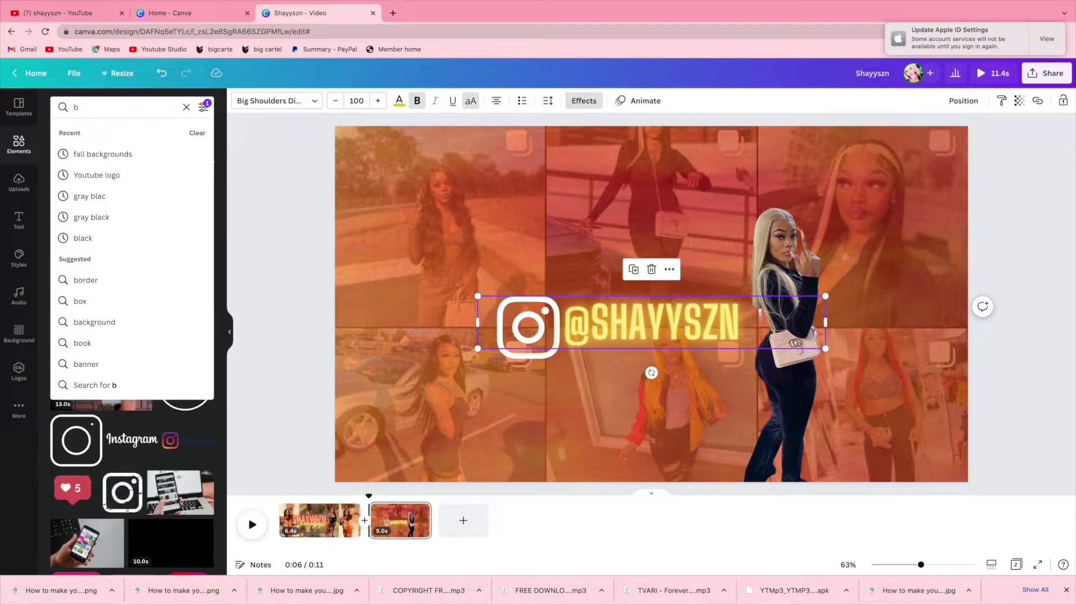
pyautogui.write('alloween')
pyautogui.press('Return')
pyautogui.click(92, 132)
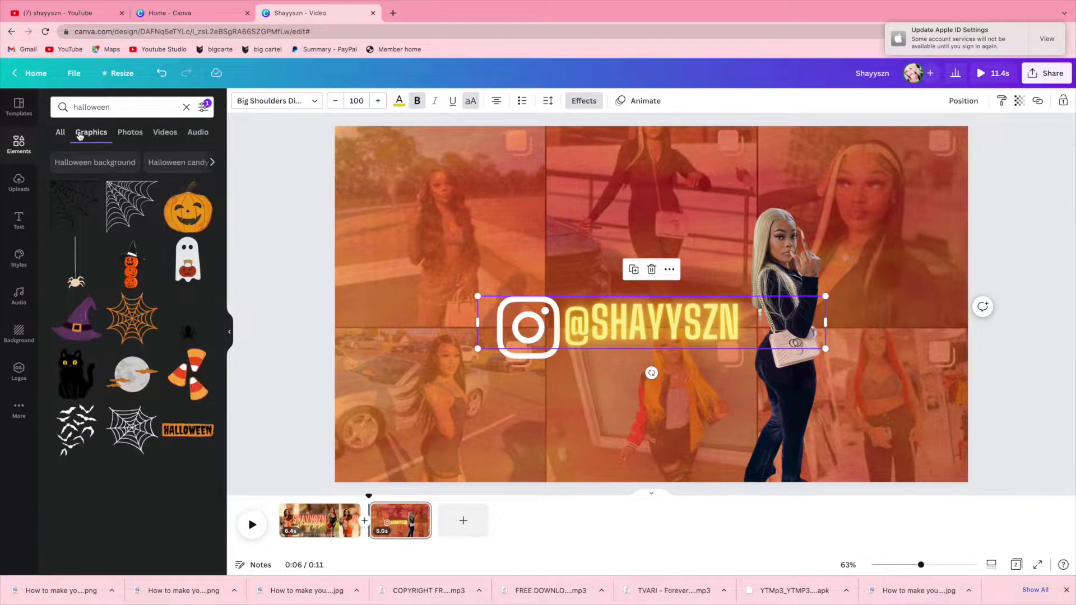
# Step: Add the flying bats graphic, rotate it into the page's upper-left corner and set its transparency to about 47
pyautogui.scroll(-1, 163, 283)
pyautogui.scroll(-6, 162, 283)
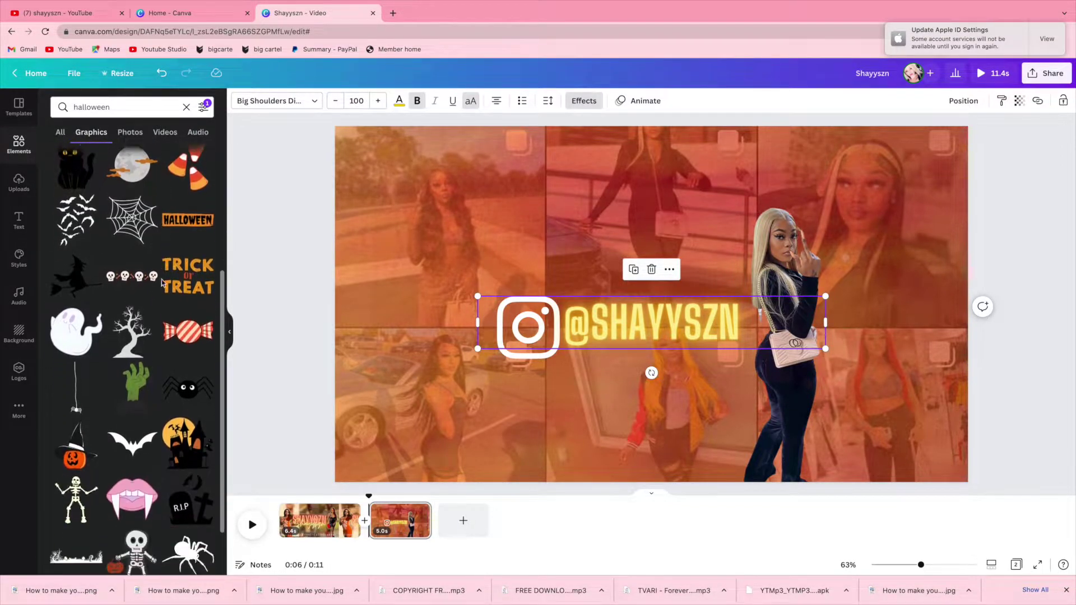
pyautogui.scroll(-3, 163, 283)
pyautogui.scroll(7, 163, 283)
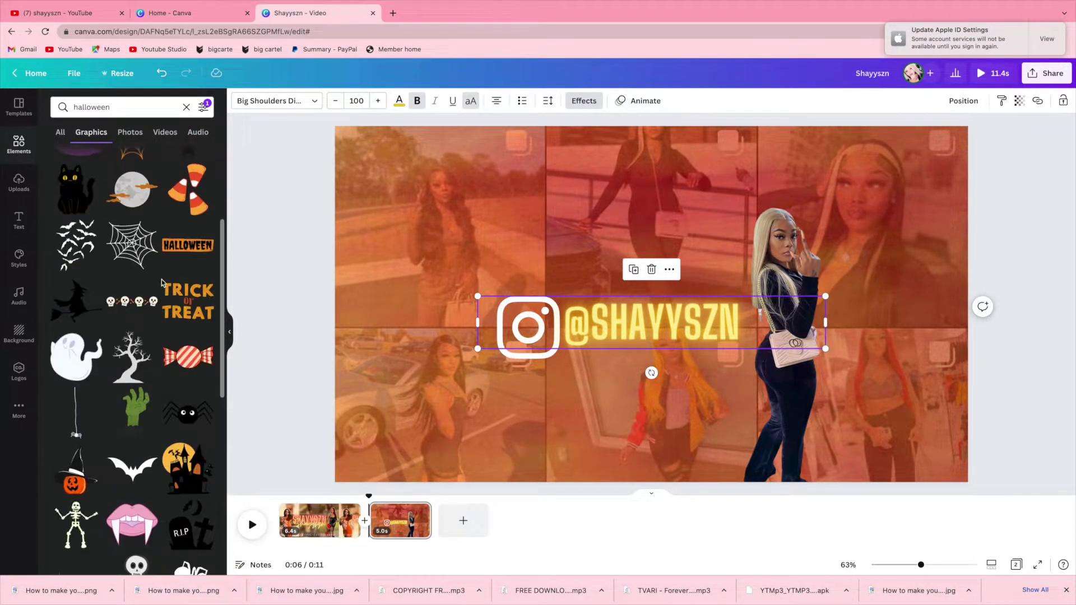
pyautogui.click(88, 260)
pyautogui.moveTo(624, 274); pyautogui.dragTo(364, 167)
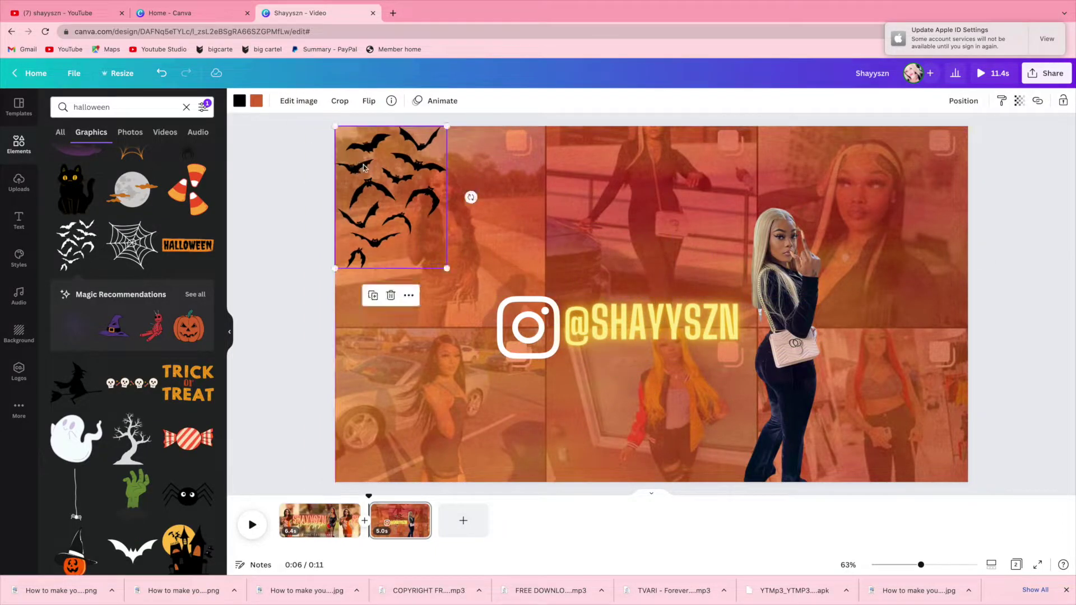
pyautogui.moveTo(470, 195); pyautogui.dragTo(496, 265)
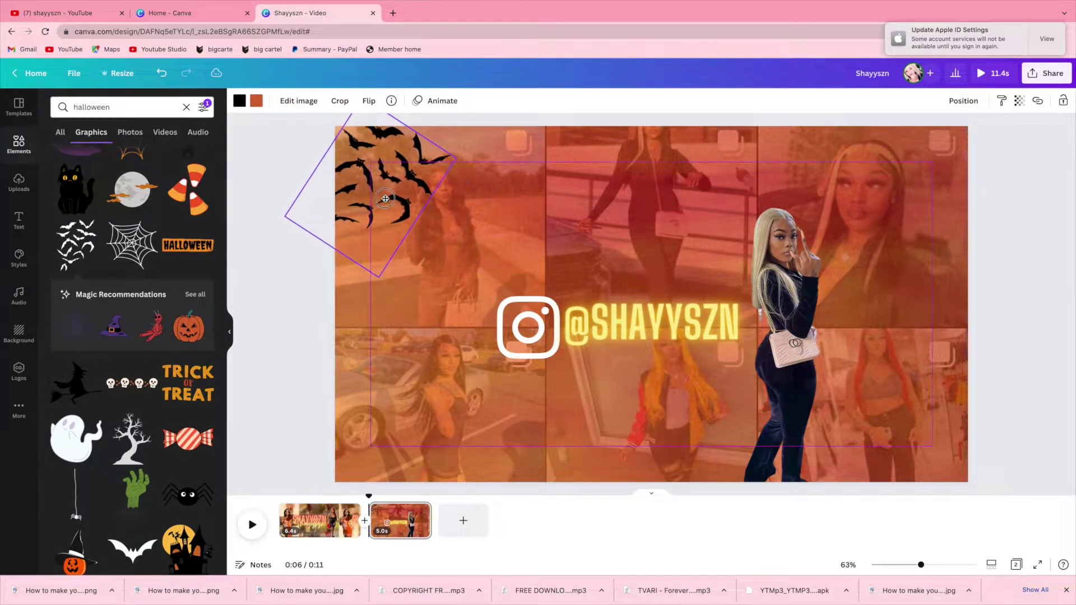
pyautogui.click(1019, 101)
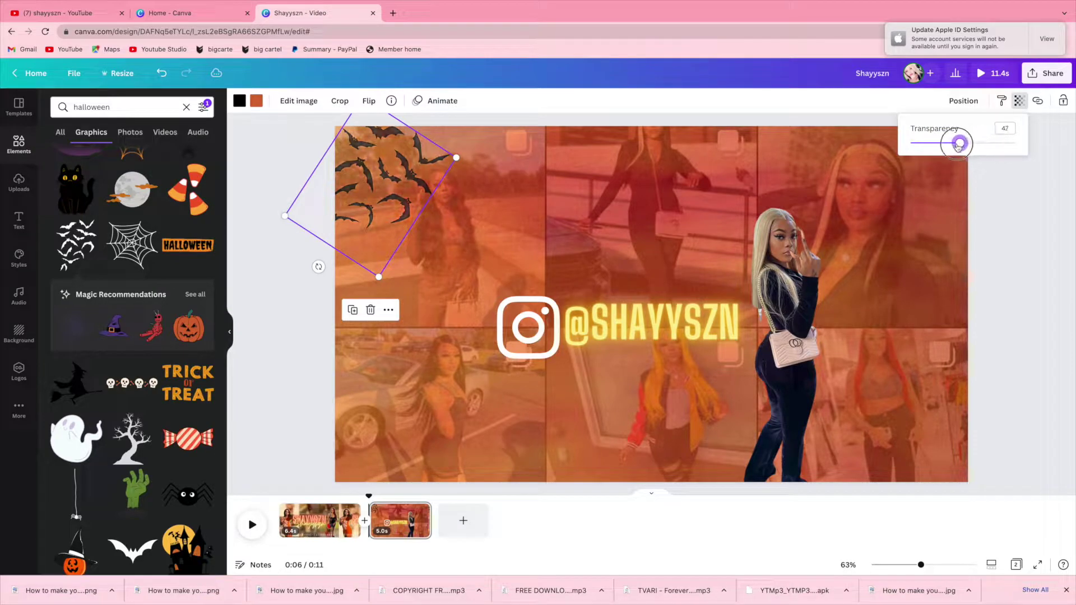
# Step: Add the spider web graphic, recolour it burnt orange and place it around the handle text
pyautogui.click(147, 247)
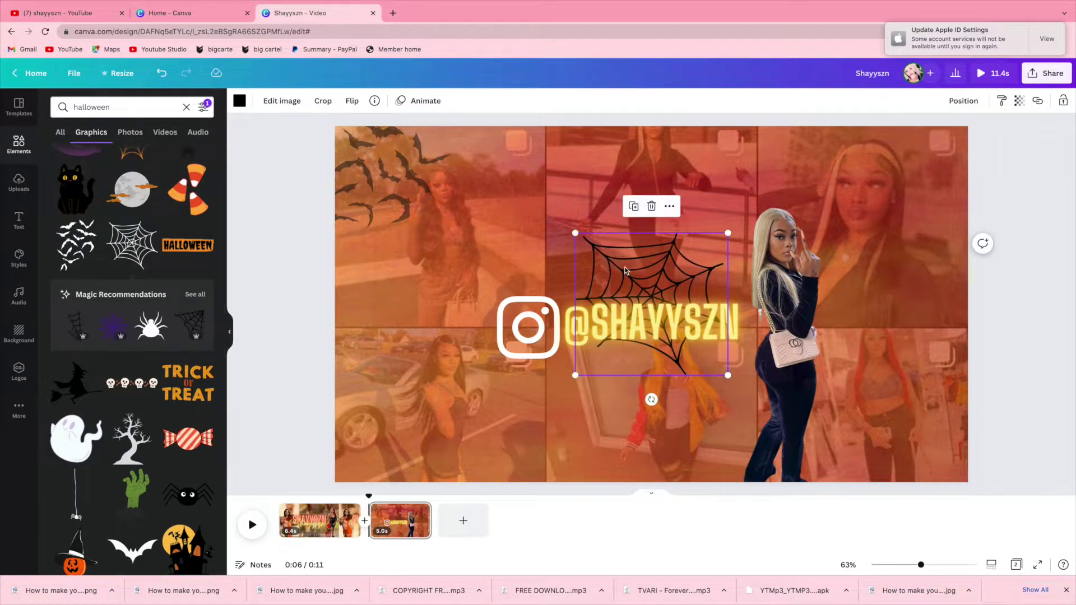
pyautogui.moveTo(645, 276); pyautogui.dragTo(646, 298)
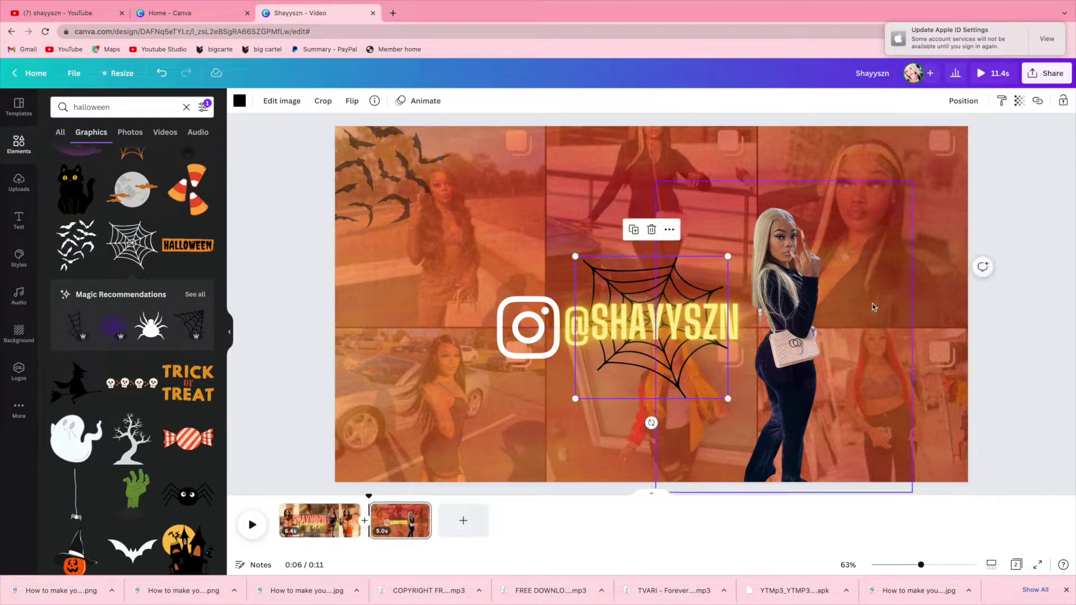
pyautogui.click(240, 101)
pyautogui.click(118, 155)
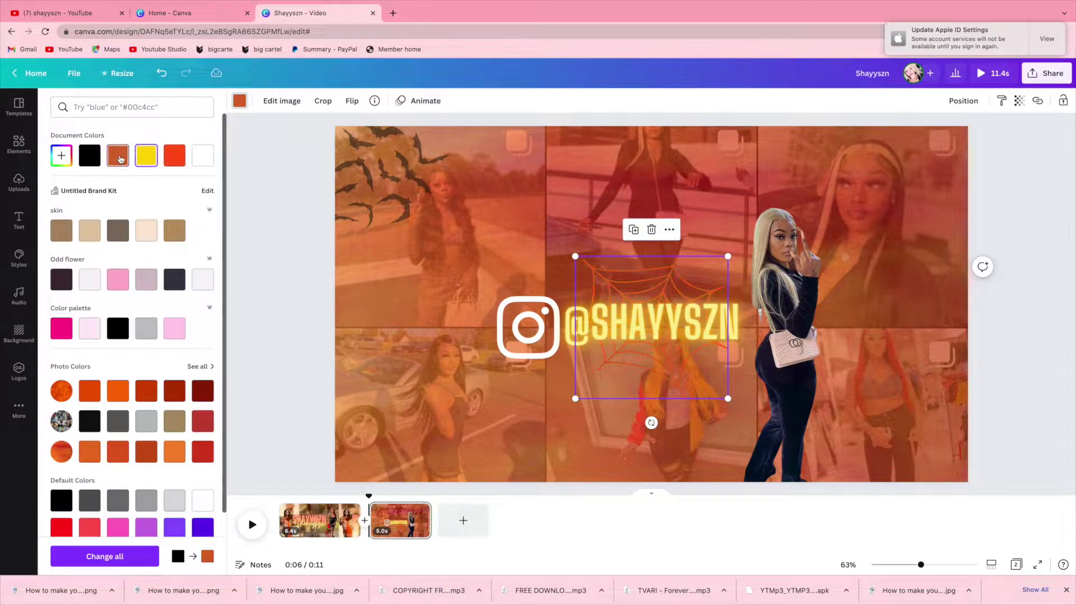
pyautogui.click(620, 301)
pyautogui.moveTo(631, 290); pyautogui.dragTo(640, 297)
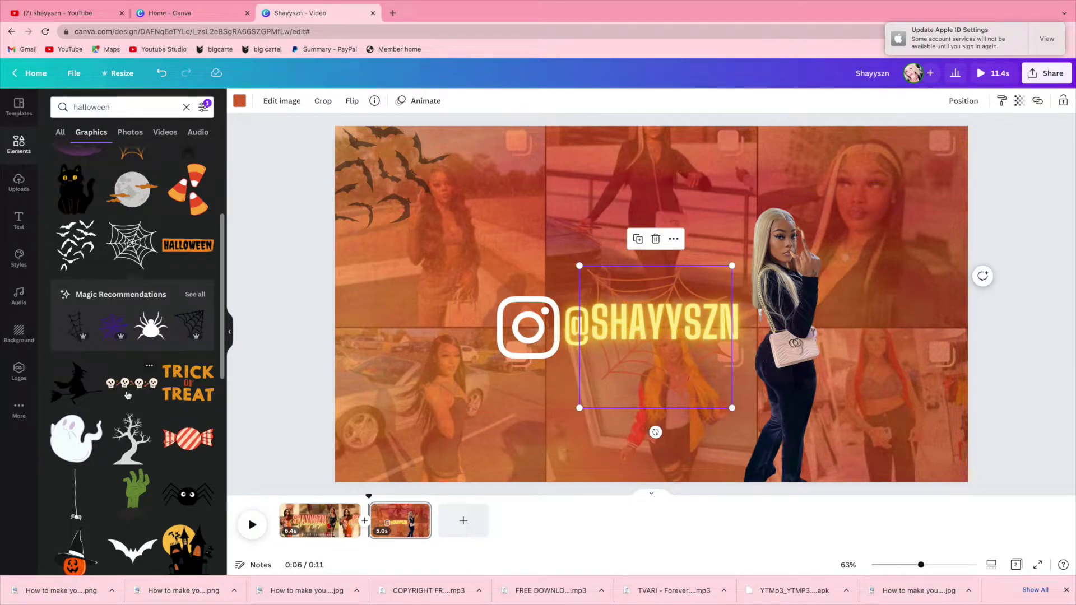
# Step: Search the graphics for "fall", add the animated falling leaves and enlarge them to cover the page
pyautogui.scroll(-4, 128, 395)
pyautogui.scroll(5, 121, 196)
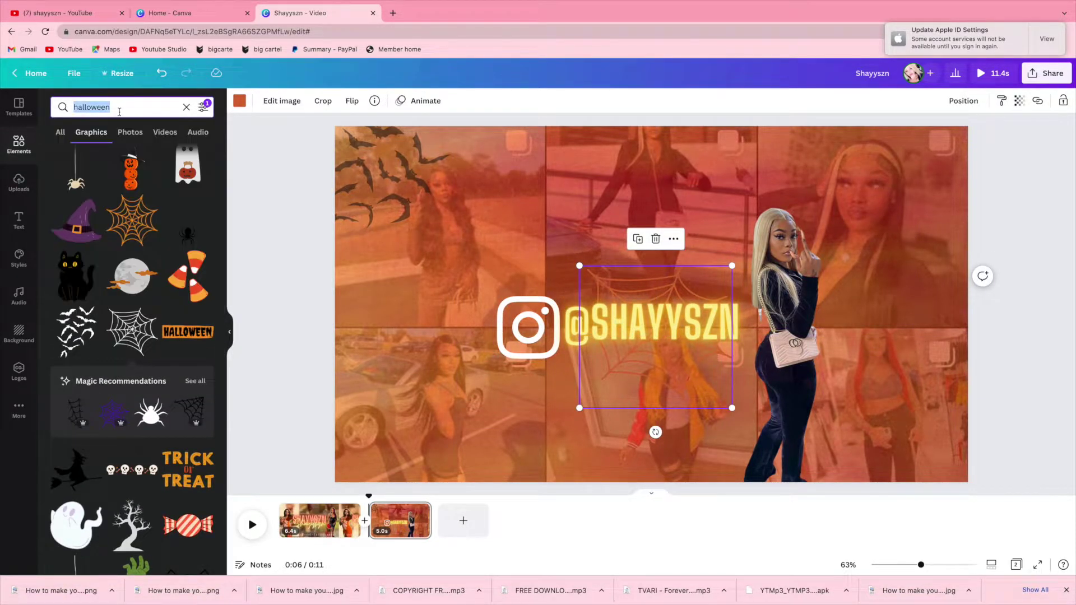
pyautogui.write('fall')
pyautogui.press('Return')
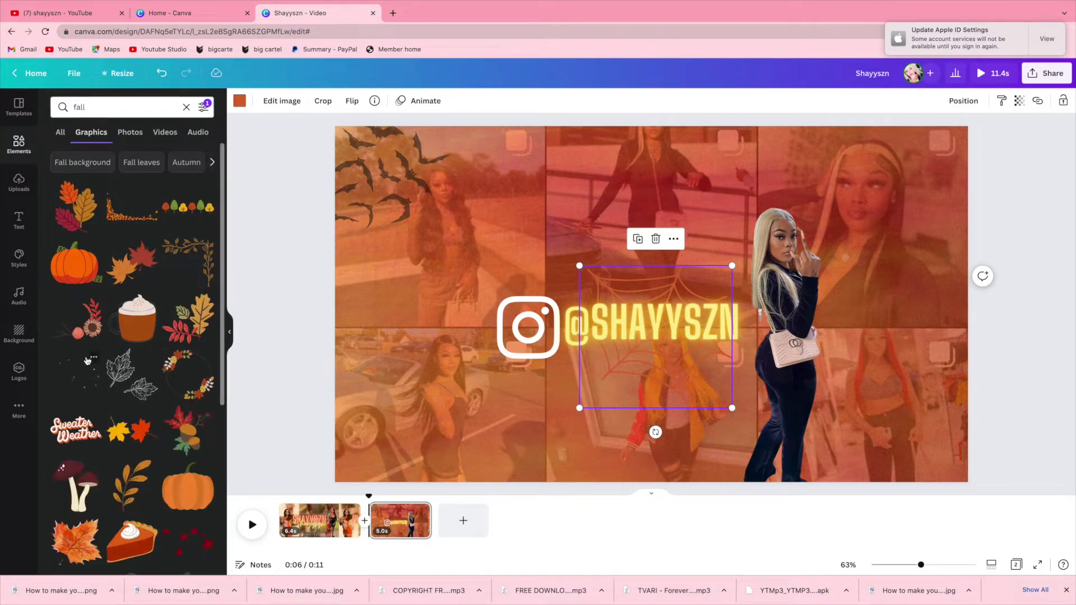
pyautogui.click(65, 381)
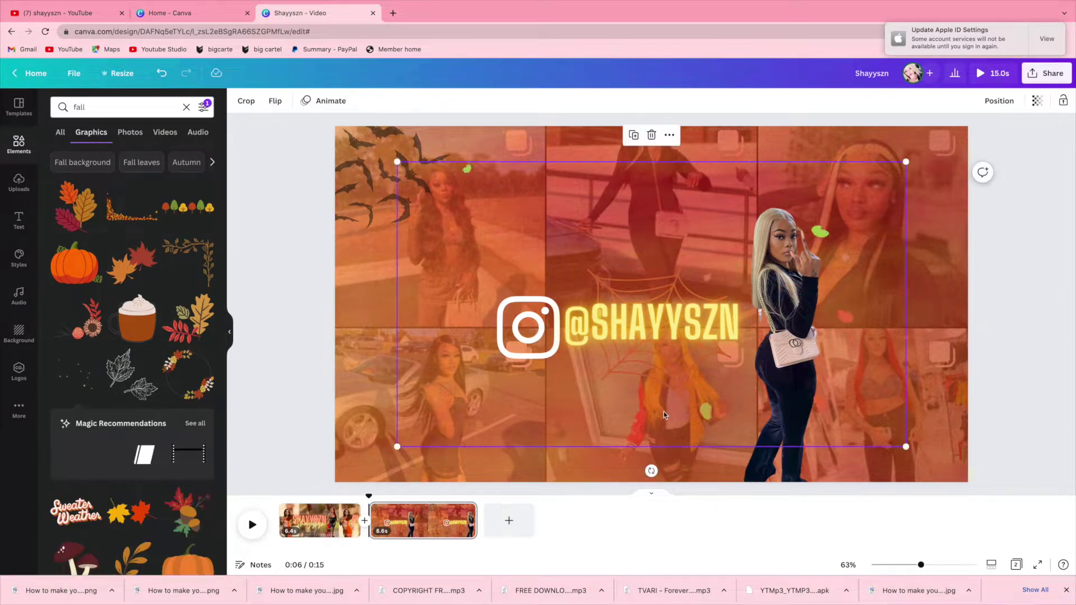
pyautogui.moveTo(834, 403); pyautogui.dragTo(997, 496)
# Step: Duplicate the bats graphic, flip the copy and place it in the page's lower-right corner
pyautogui.click(366, 143)
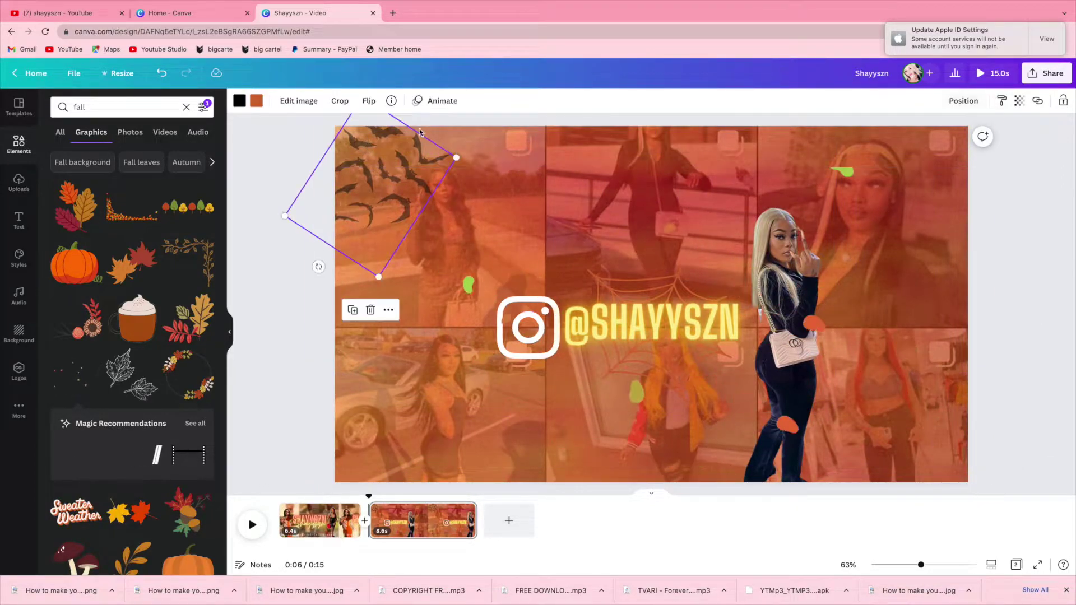
pyautogui.click(369, 100)
pyautogui.click(364, 129)
pyautogui.moveTo(381, 219); pyautogui.dragTo(1048, 359)
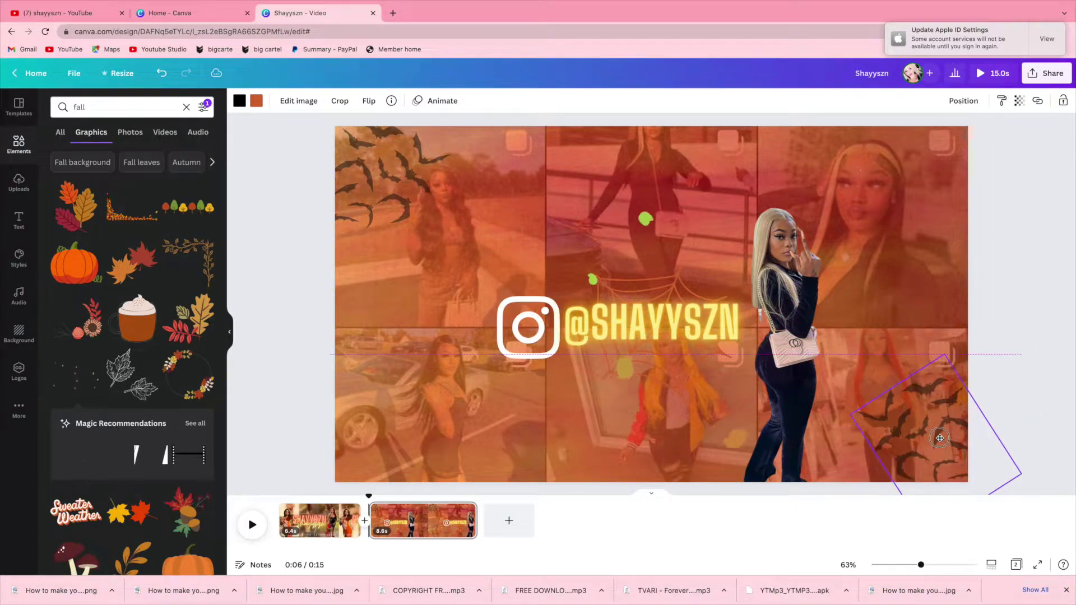
pyautogui.click(1063, 372)
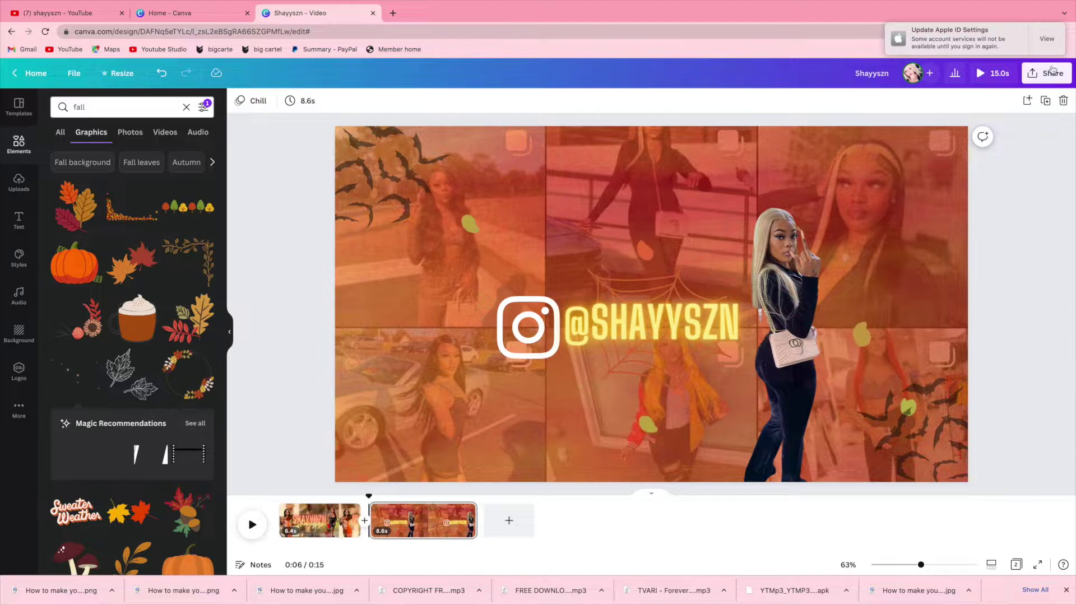
# Step: Remove the orange overlay covering the photo grid on the Instagram handle page
pyautogui.click(253, 101)
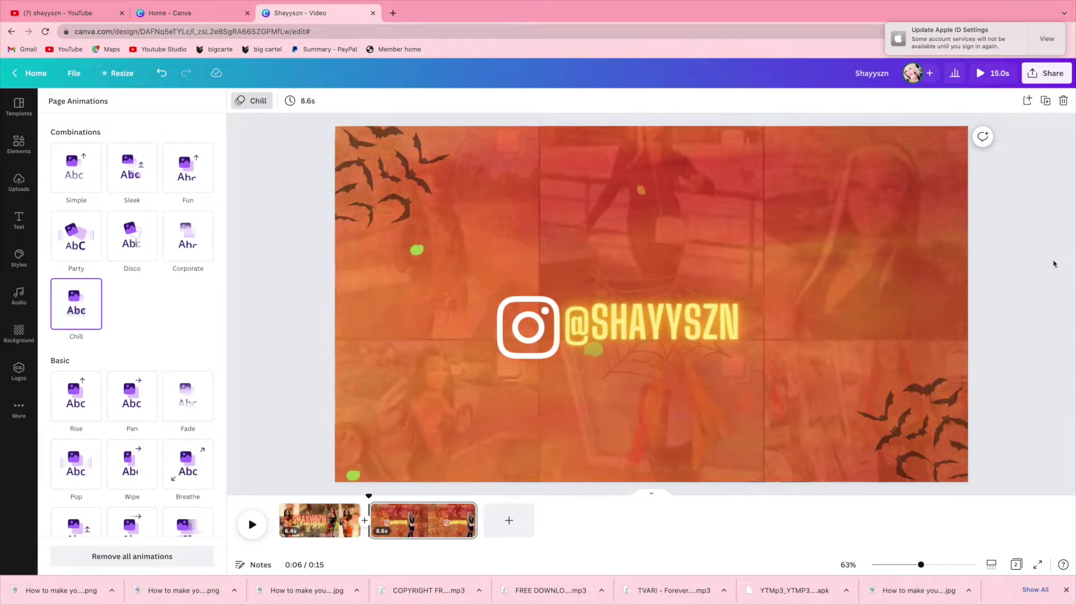
pyautogui.click(948, 148)
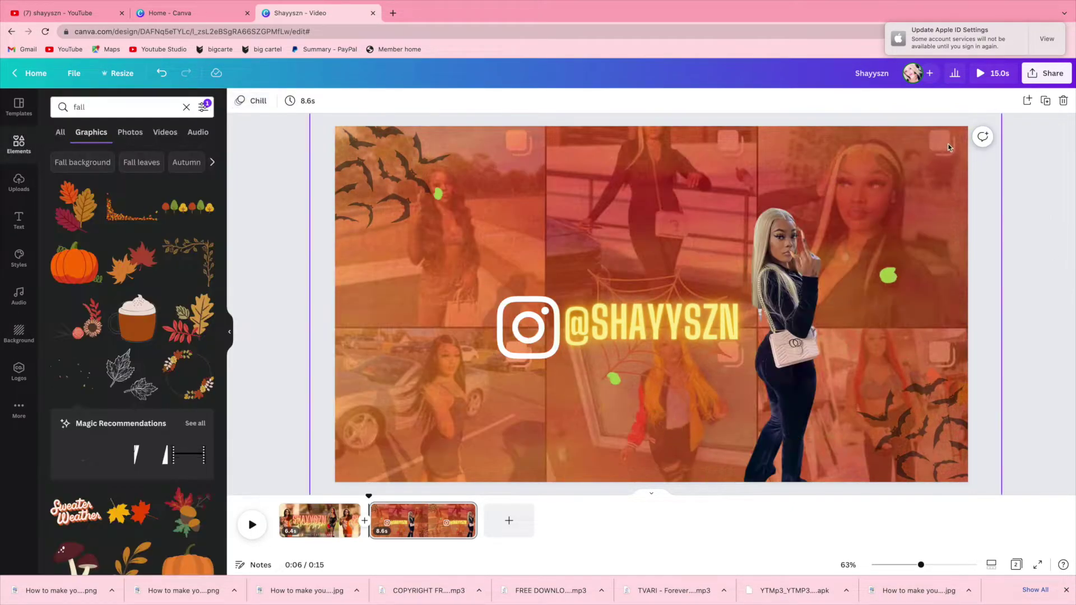
pyautogui.click(921, 133)
pyautogui.click(1058, 111)
pyautogui.click(1045, 149)
pyautogui.click(927, 207)
pyautogui.moveTo(926, 207); pyautogui.dragTo(292, 123)
pyautogui.click(867, 133)
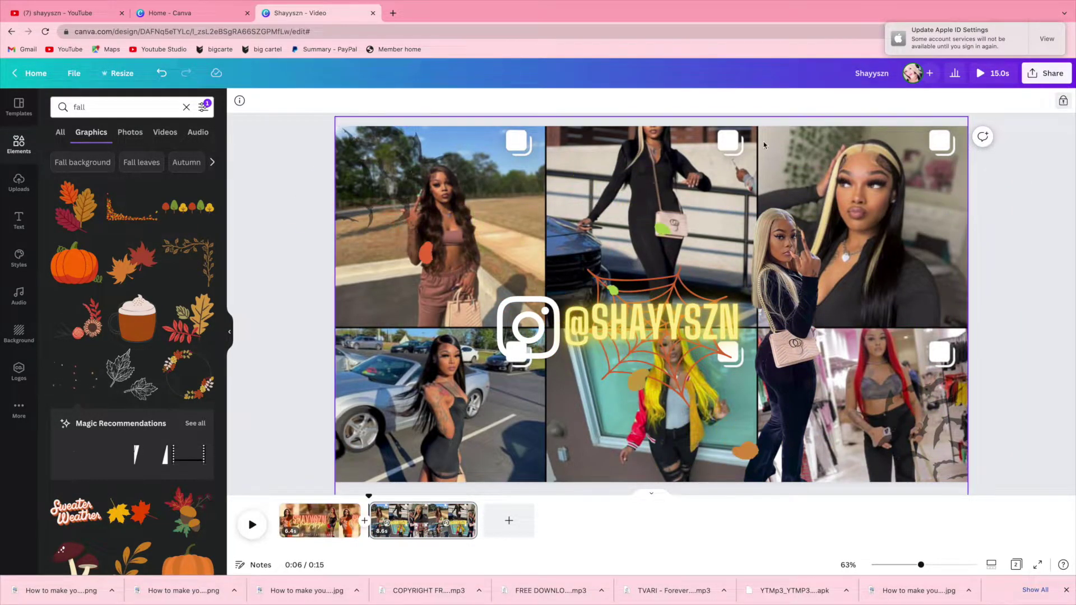
# Step: Open the image editing options for the photo grid and show the full set of Duotone effects
pyautogui.click(626, 210)
pyautogui.click(256, 101)
pyautogui.scroll(-5, 127, 268)
pyautogui.scroll(-4, 126, 268)
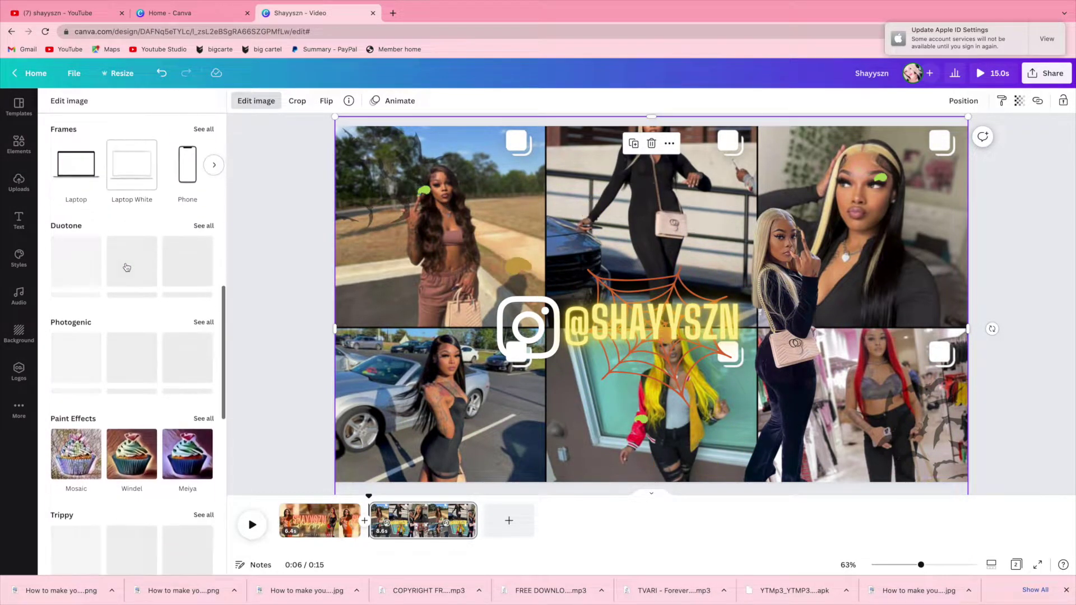
pyautogui.scroll(7, 126, 267)
pyautogui.scroll(3, 127, 268)
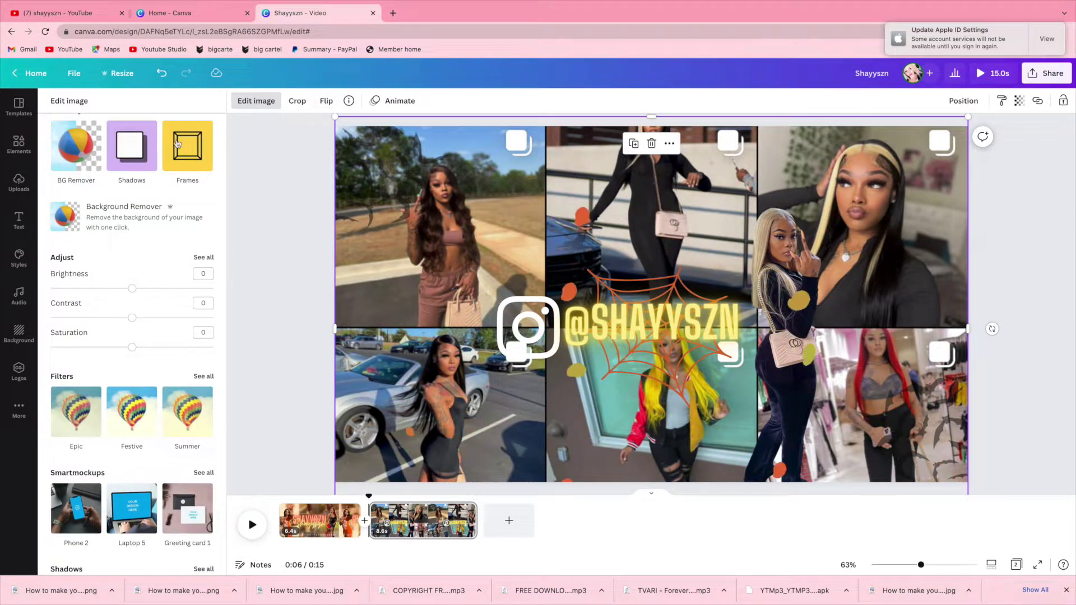
pyautogui.scroll(-10, 124, 181)
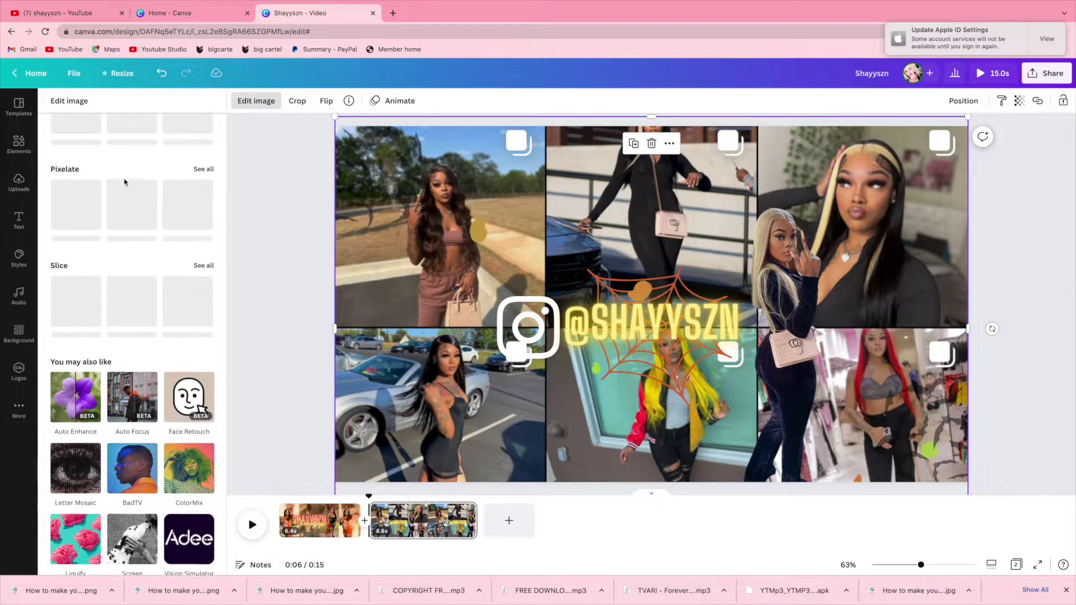
pyautogui.scroll(5, 125, 181)
pyautogui.click(203, 116)
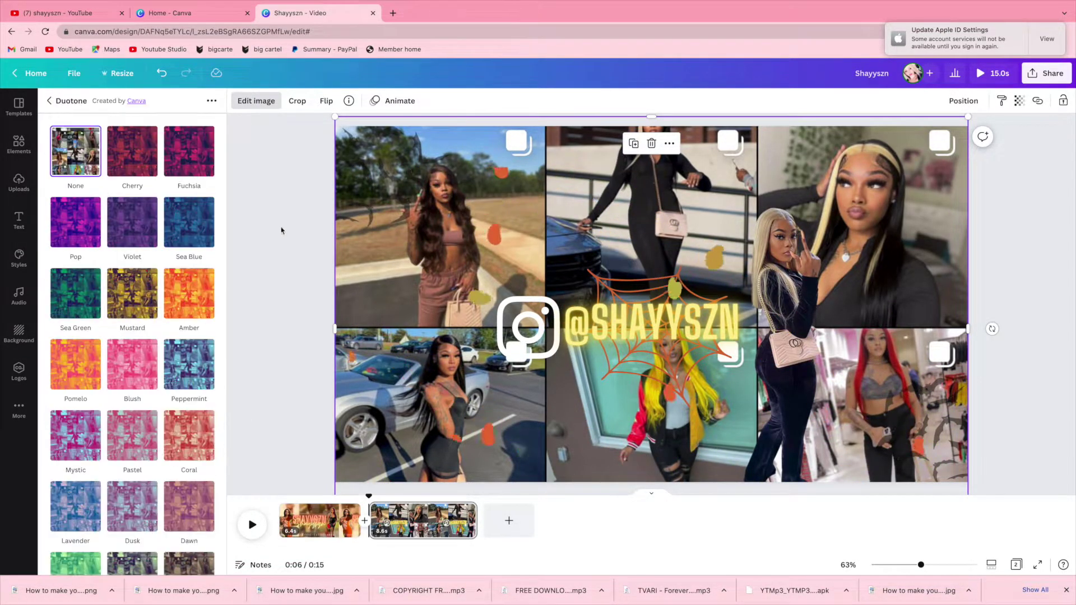
# Step: Compare the Amber and Pomelo duotones on the photo grid and choose Amber
pyautogui.click(191, 277)
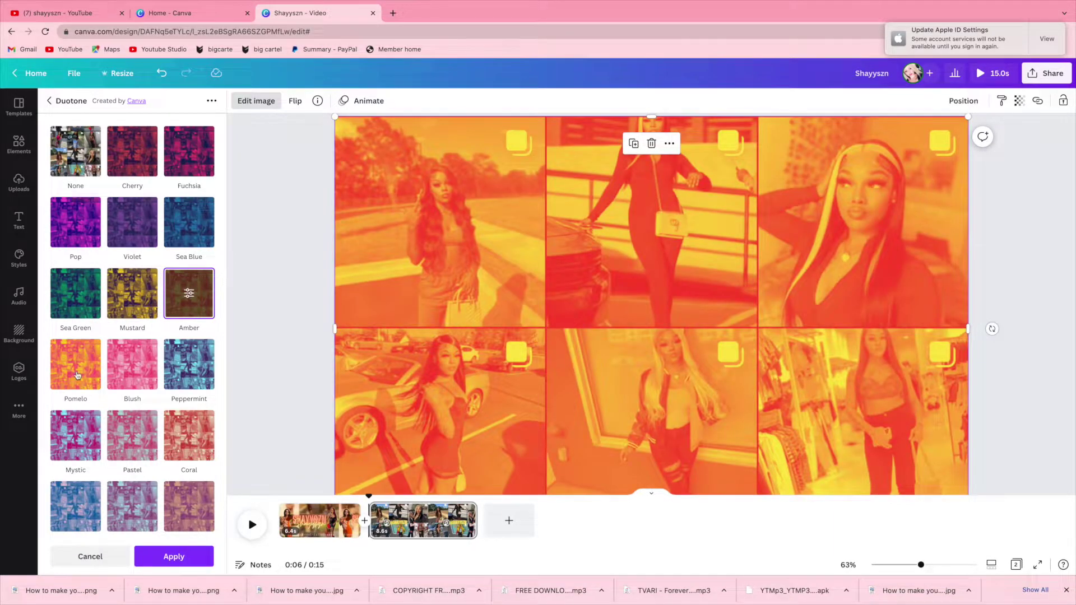
pyautogui.click(78, 375)
pyautogui.scroll(-3, 112, 336)
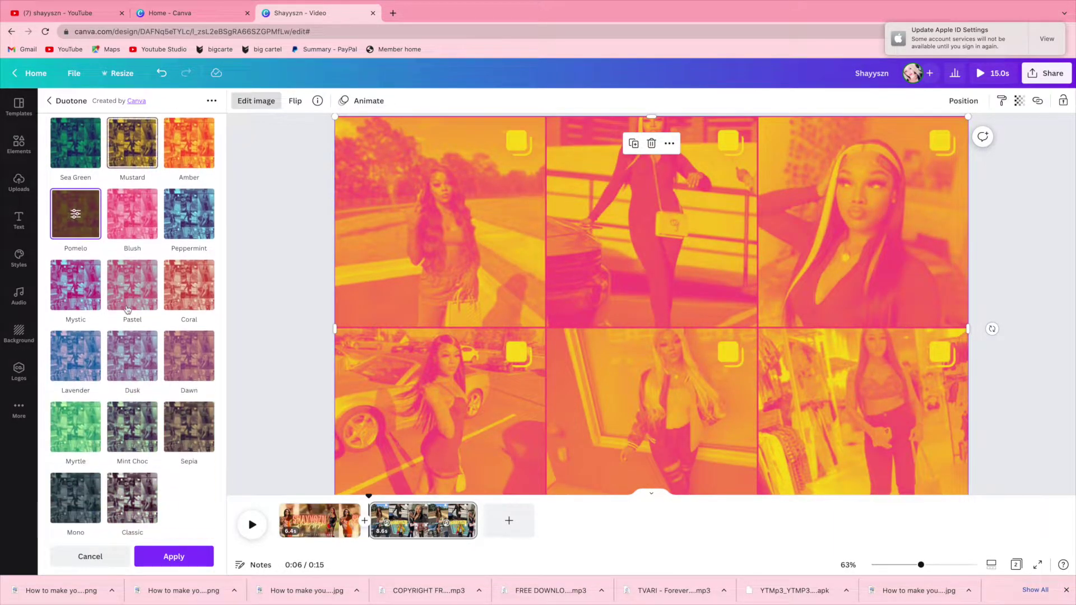
pyautogui.scroll(3, 127, 310)
pyautogui.click(188, 303)
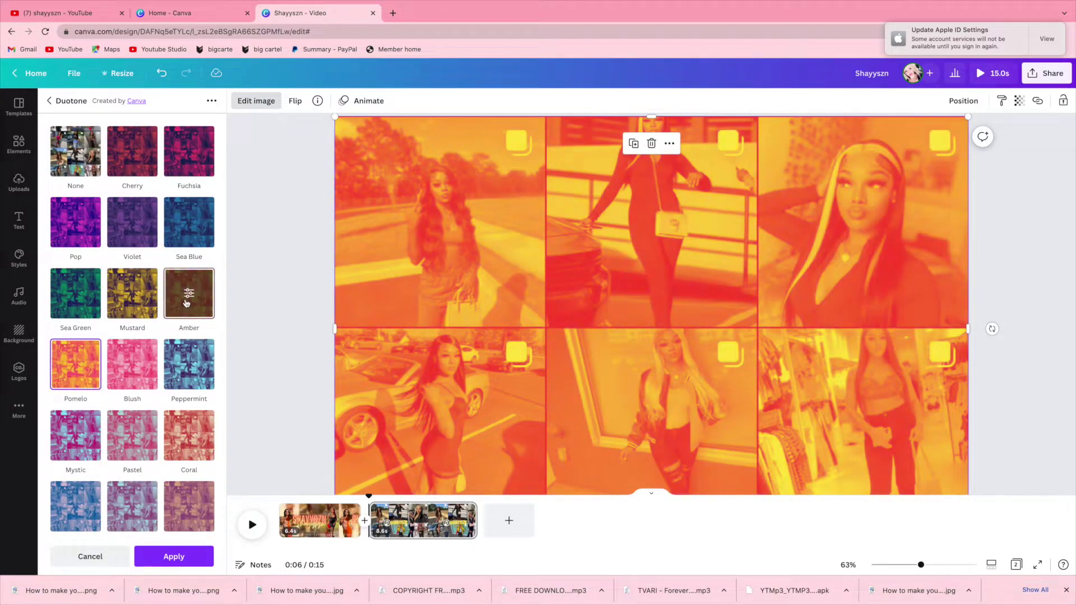
# Step: Set the Amber duotone's intensity to 0.5 and its highlights to the document's orange-red, and apply it to the photo grid
pyautogui.click(189, 294)
pyautogui.click(204, 139)
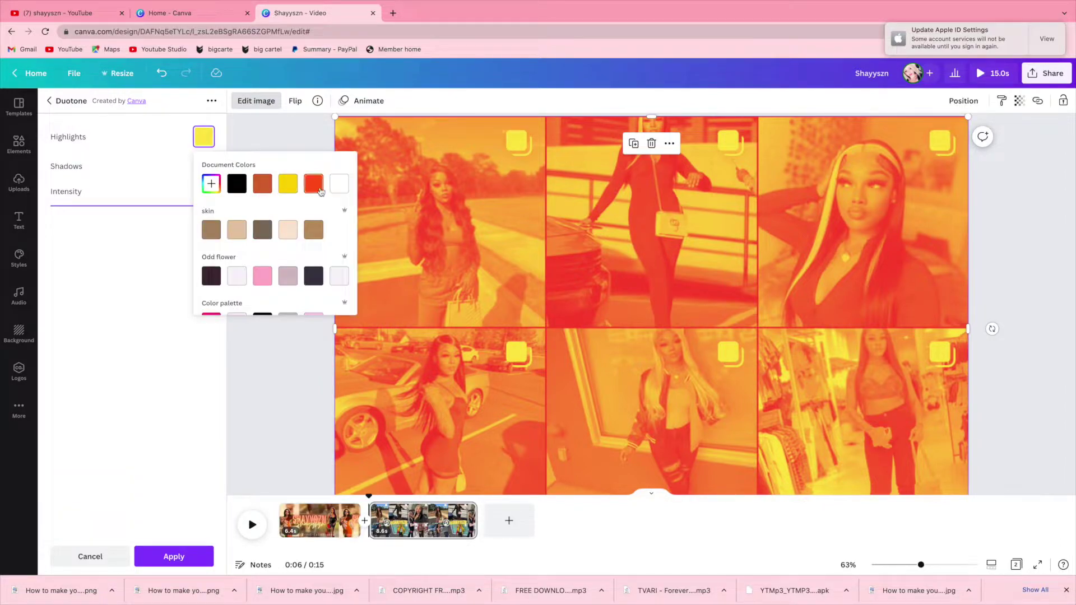
pyautogui.click(126, 193)
pyautogui.click(139, 207)
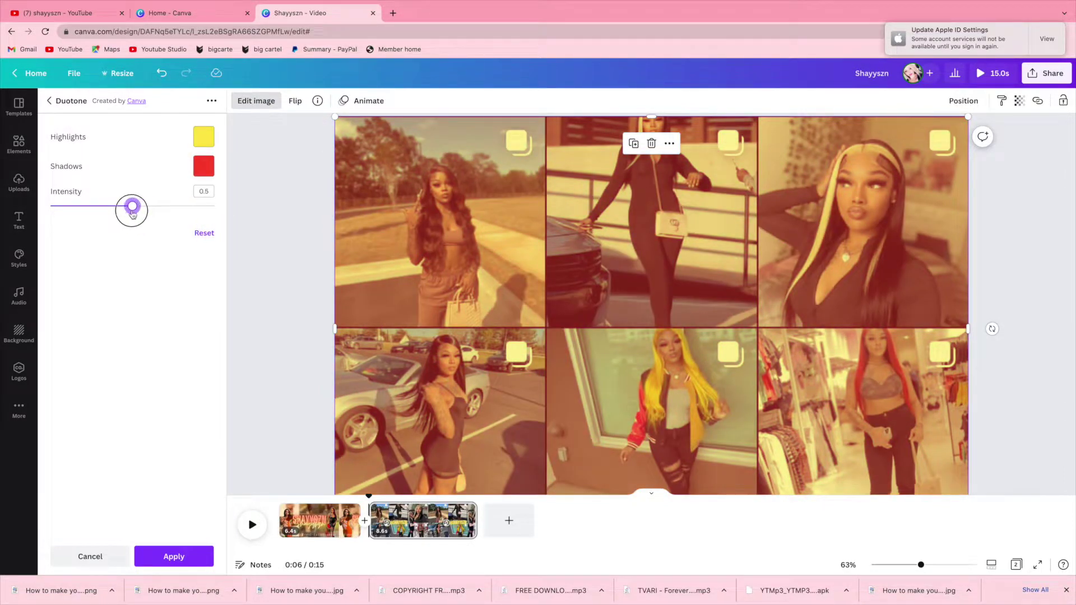
pyautogui.click(214, 147)
pyautogui.click(310, 182)
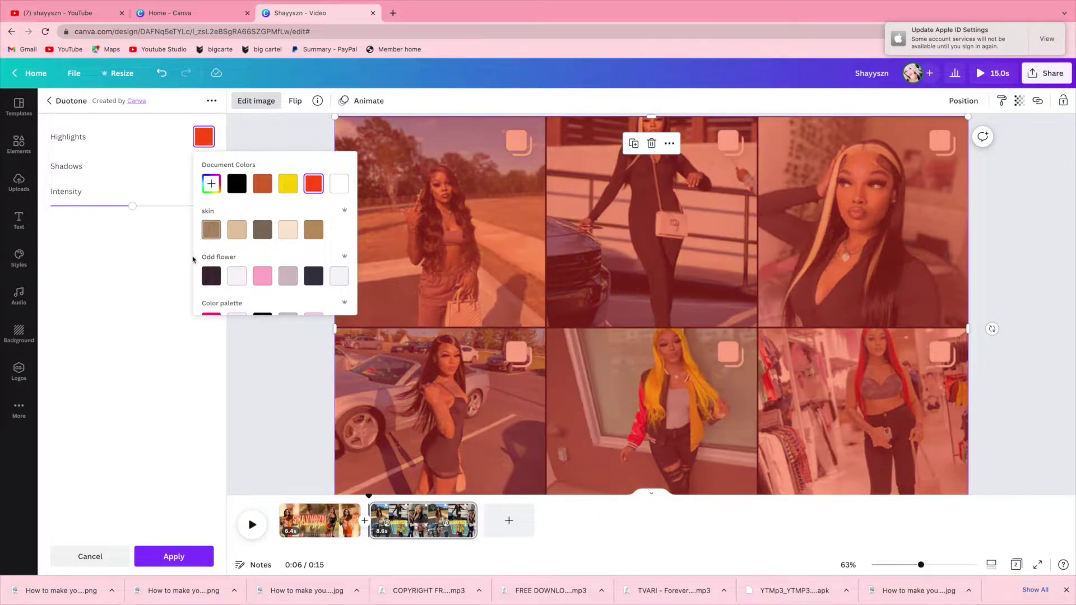
pyautogui.click(164, 276)
pyautogui.click(543, 213)
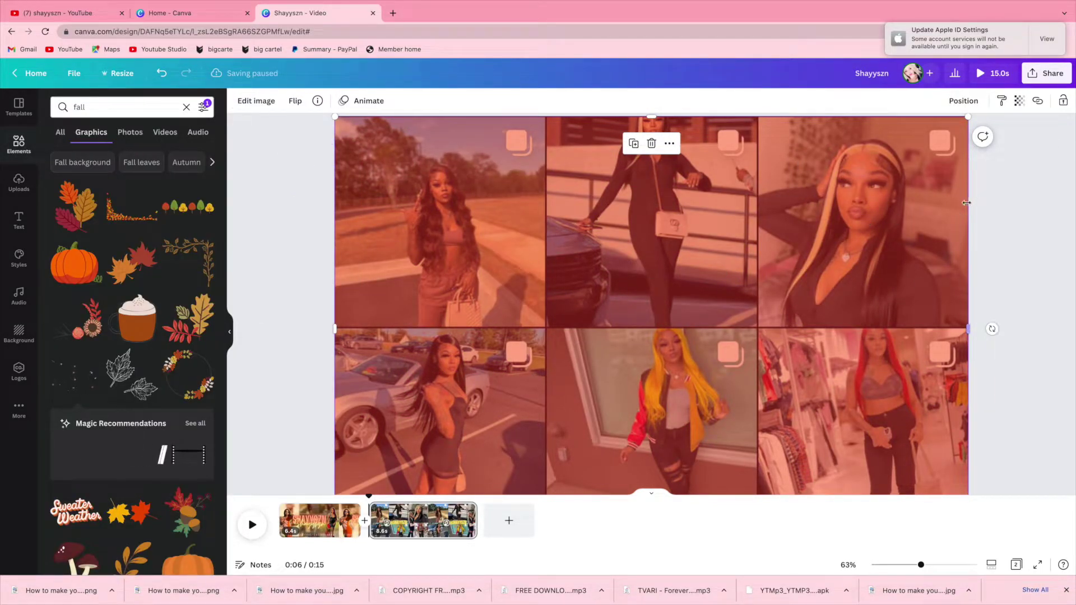
# Step: Arrange the tinted photo grid behind the page's other elements and preview the video
pyautogui.click(965, 102)
pyautogui.click(928, 153)
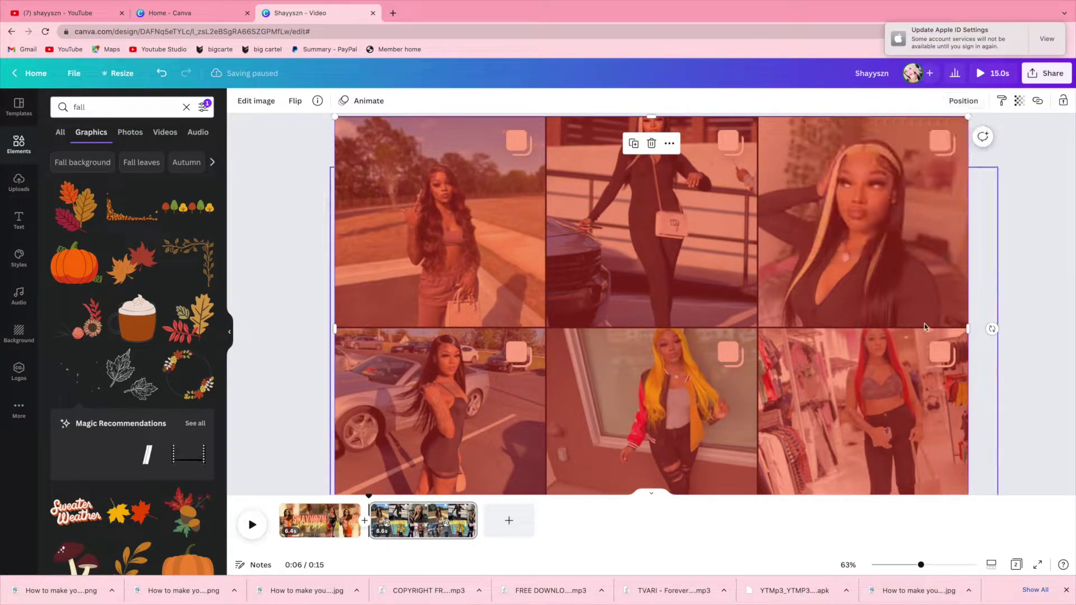
pyautogui.click(987, 75)
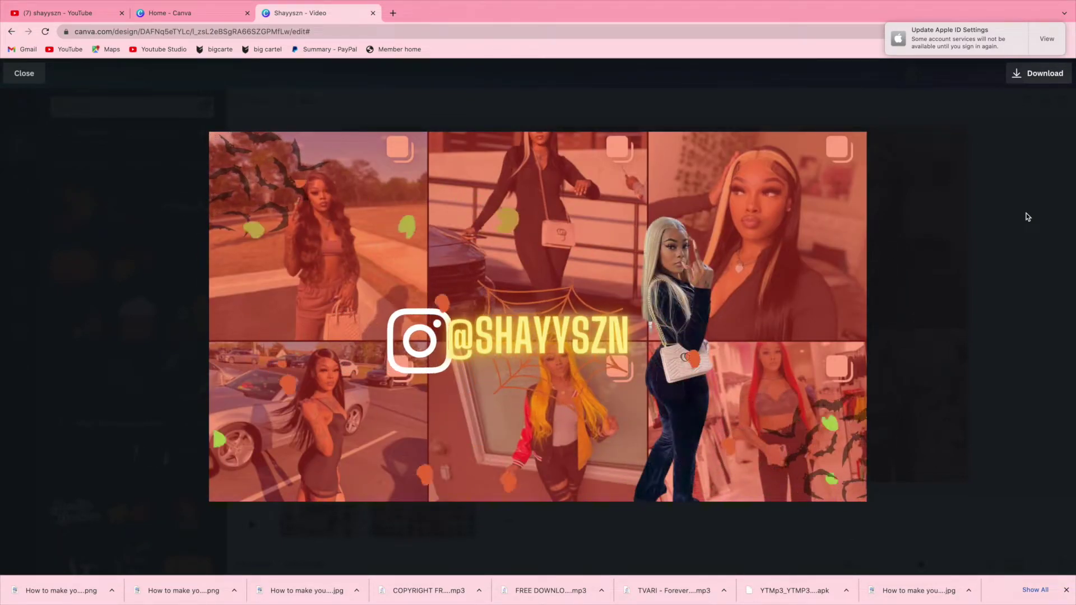
pyautogui.press('Escape')
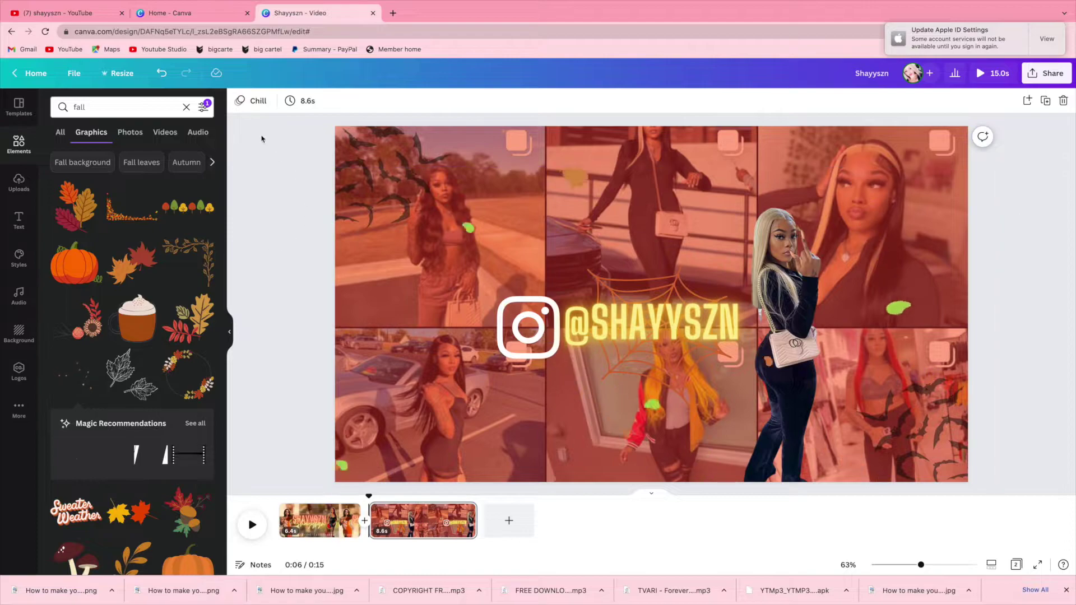
# Step: Apply the Party page animation to the handle page and select its photo grid background
pyautogui.click(243, 102)
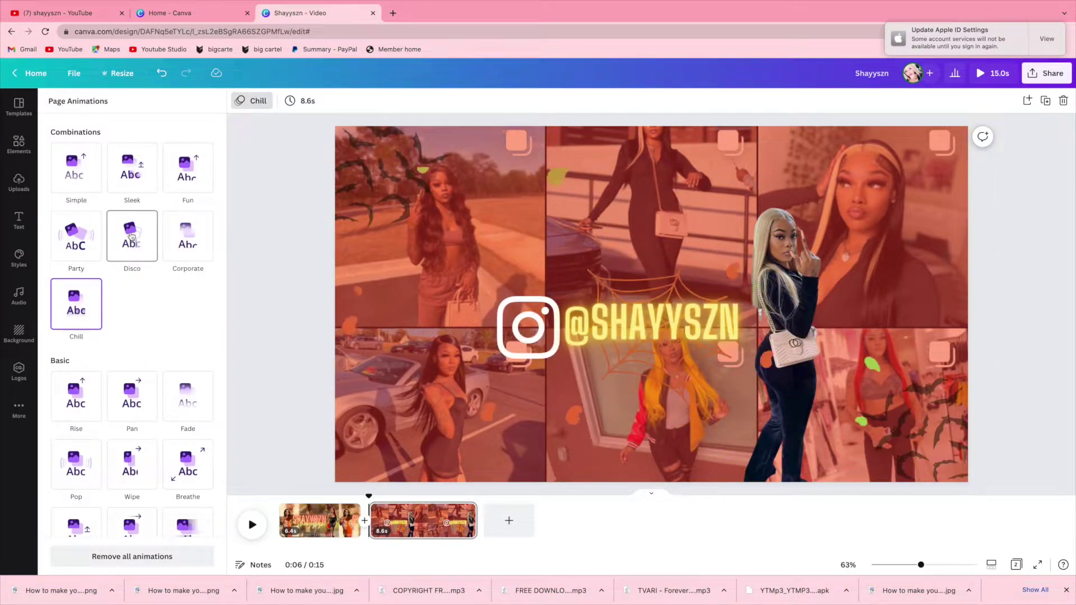
pyautogui.click(79, 236)
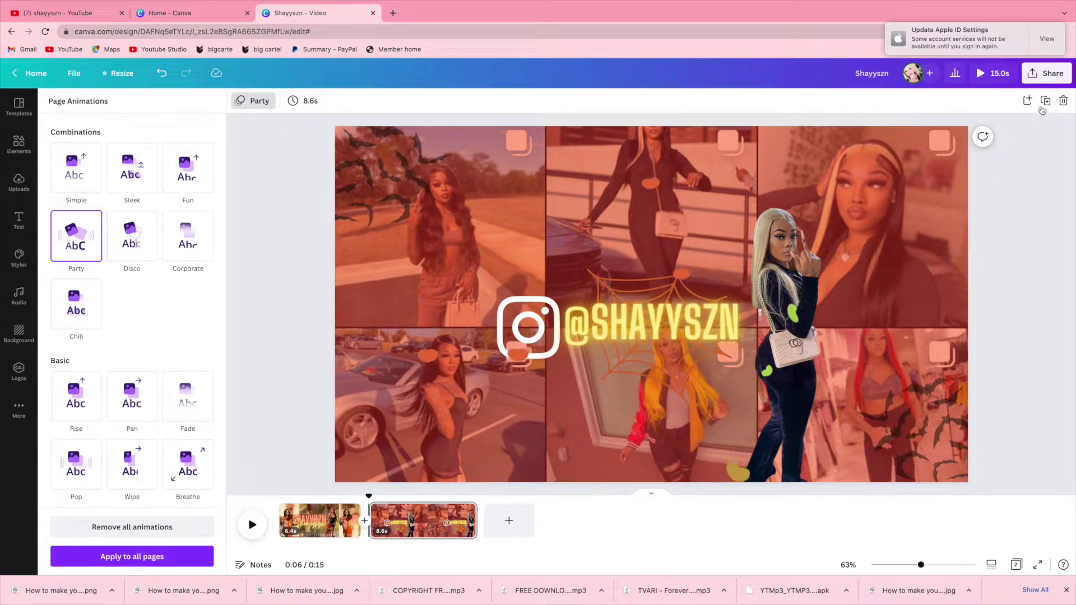
pyautogui.click(878, 147)
pyautogui.click(877, 147)
pyautogui.click(878, 148)
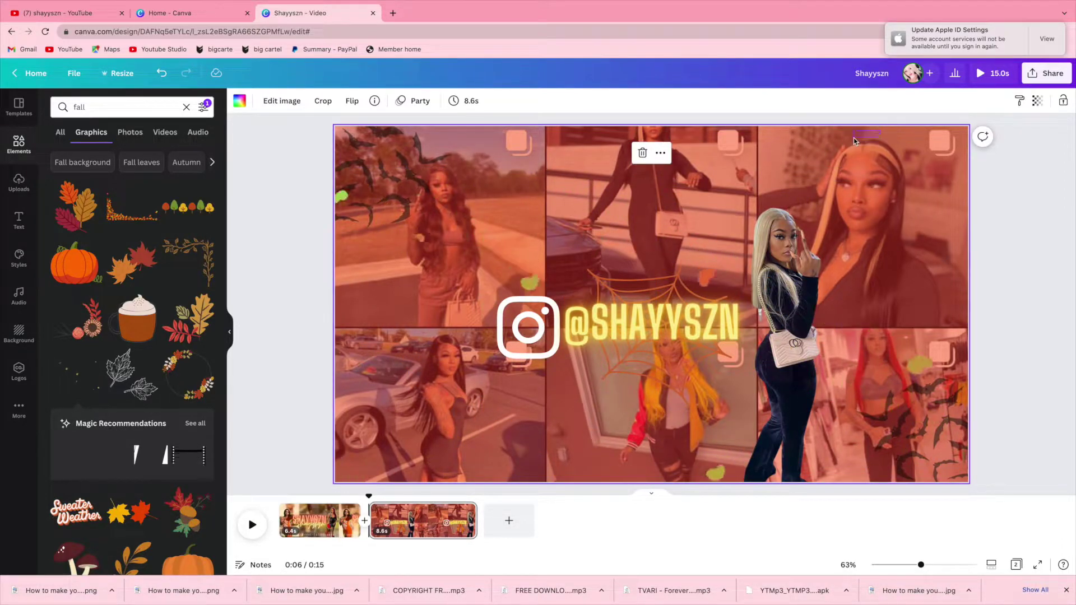
pyautogui.click(274, 106)
pyautogui.click(240, 101)
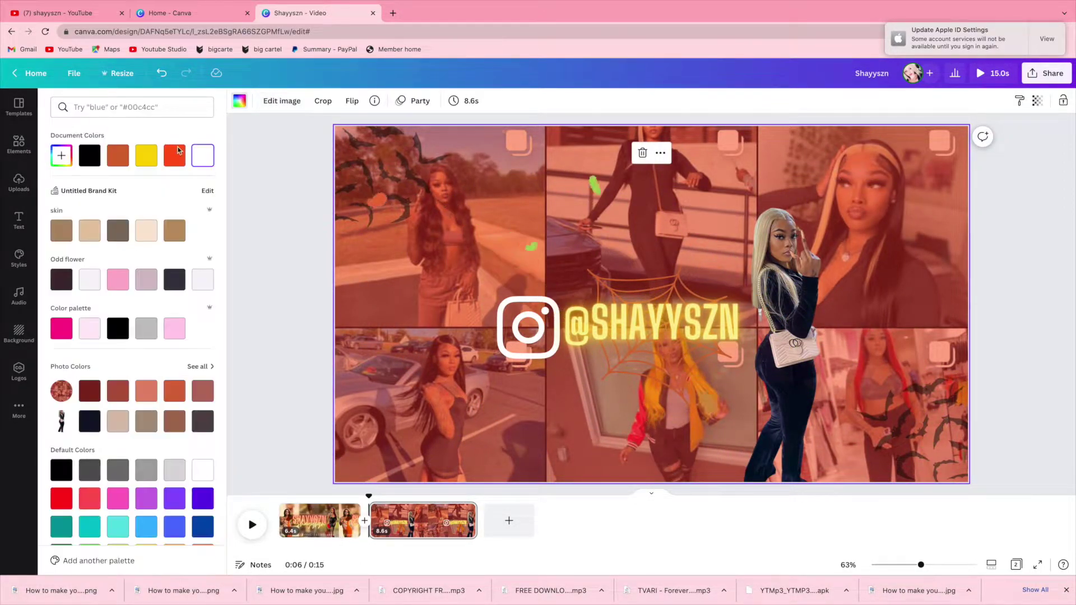
pyautogui.press('Delete')
pyautogui.click(160, 75)
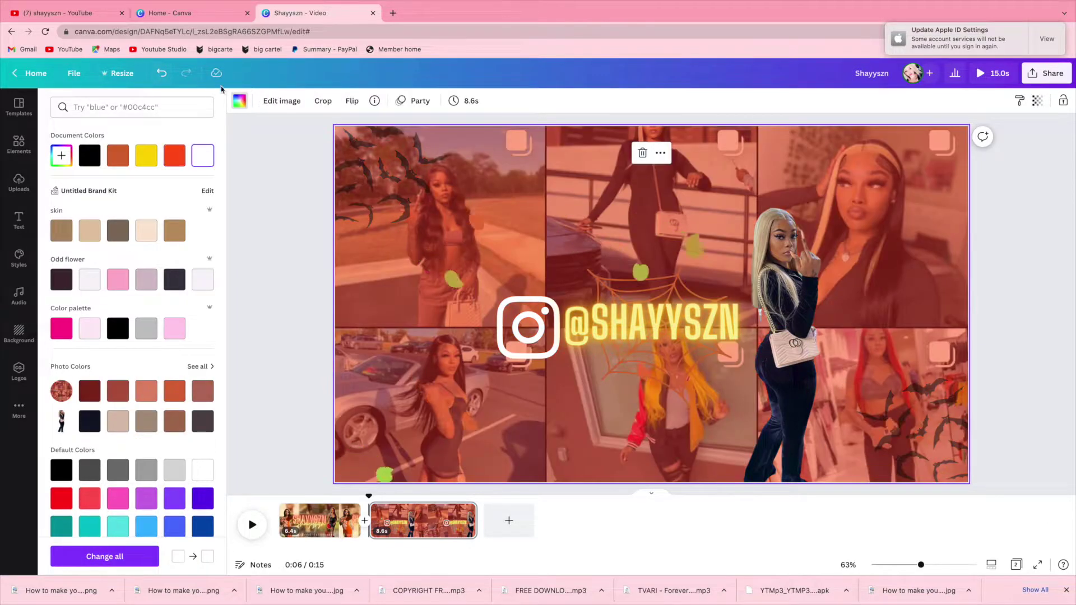
# Step: Try raising the background photo grid's brightness to 49, and undo the change
pyautogui.click(282, 101)
pyautogui.scroll(-2, 149, 324)
pyautogui.moveTo(133, 267); pyautogui.dragTo(173, 266)
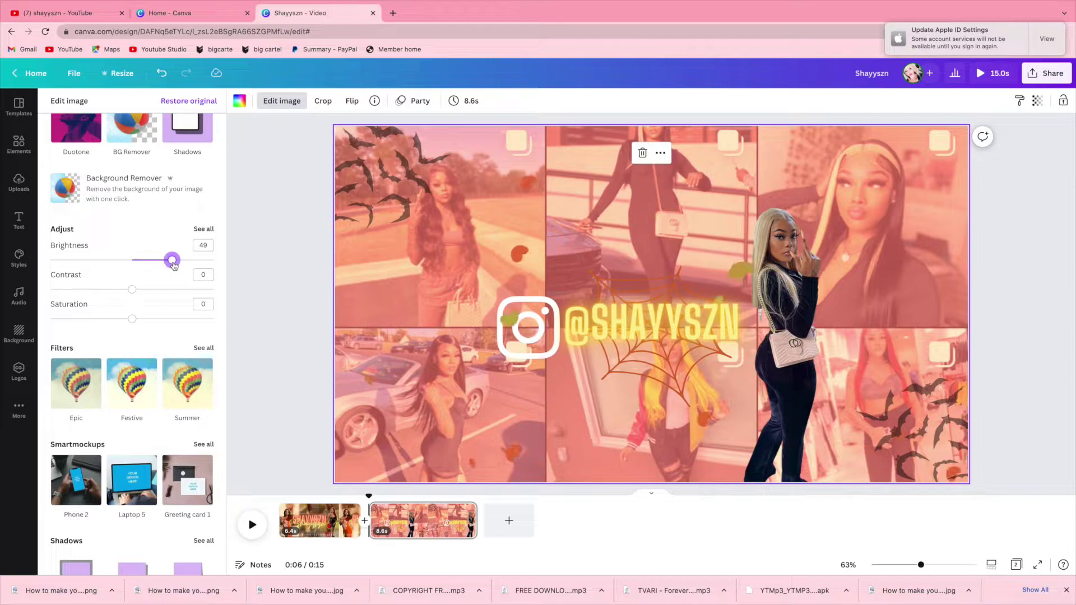
pyautogui.scroll(-5, 169, 336)
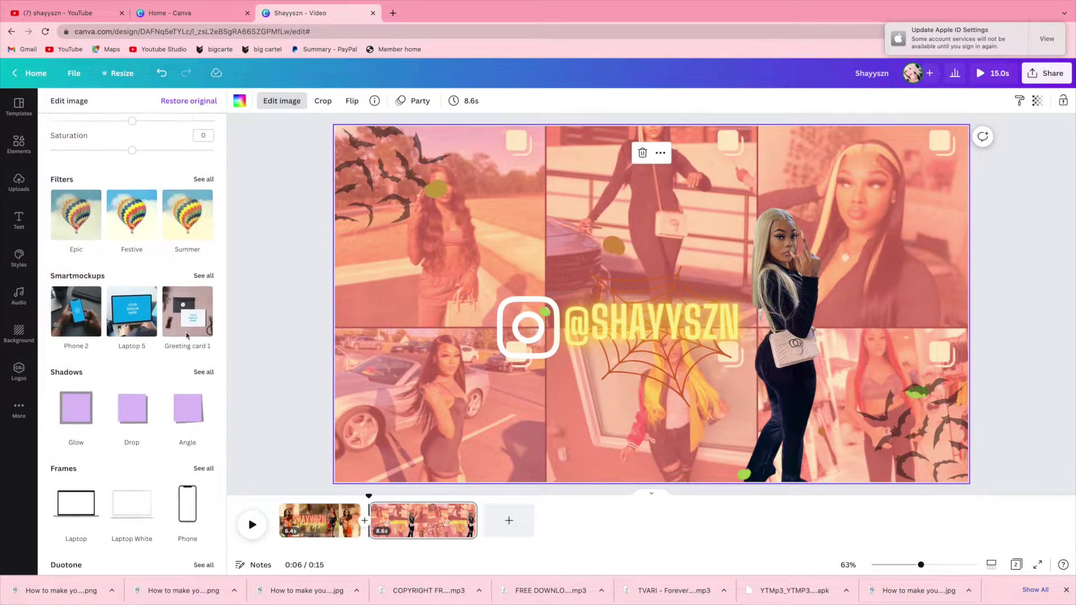
pyautogui.click(162, 73)
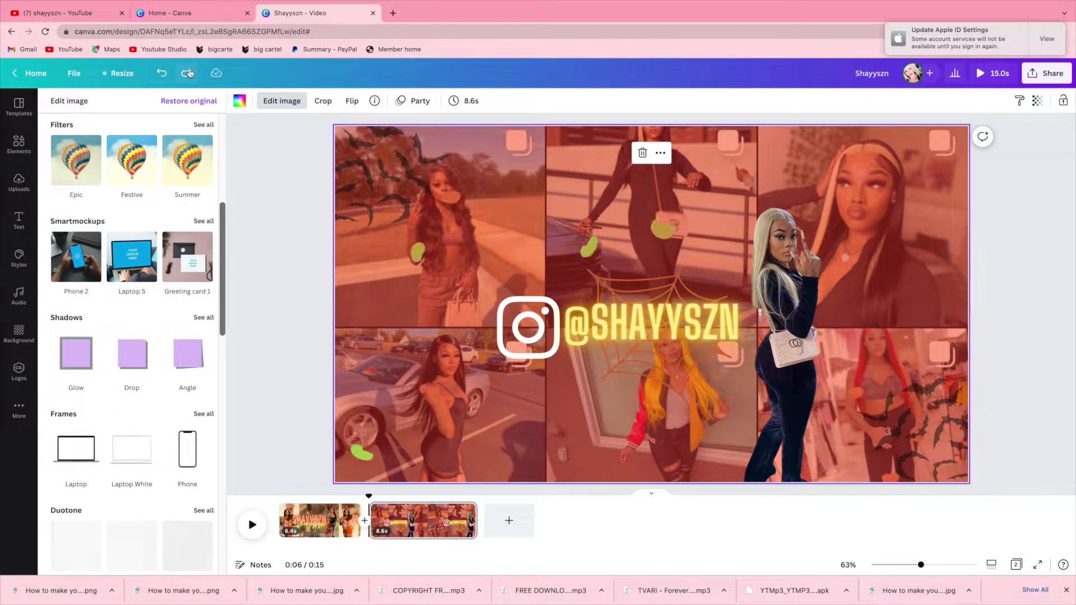
pyautogui.scroll(-5, 173, 355)
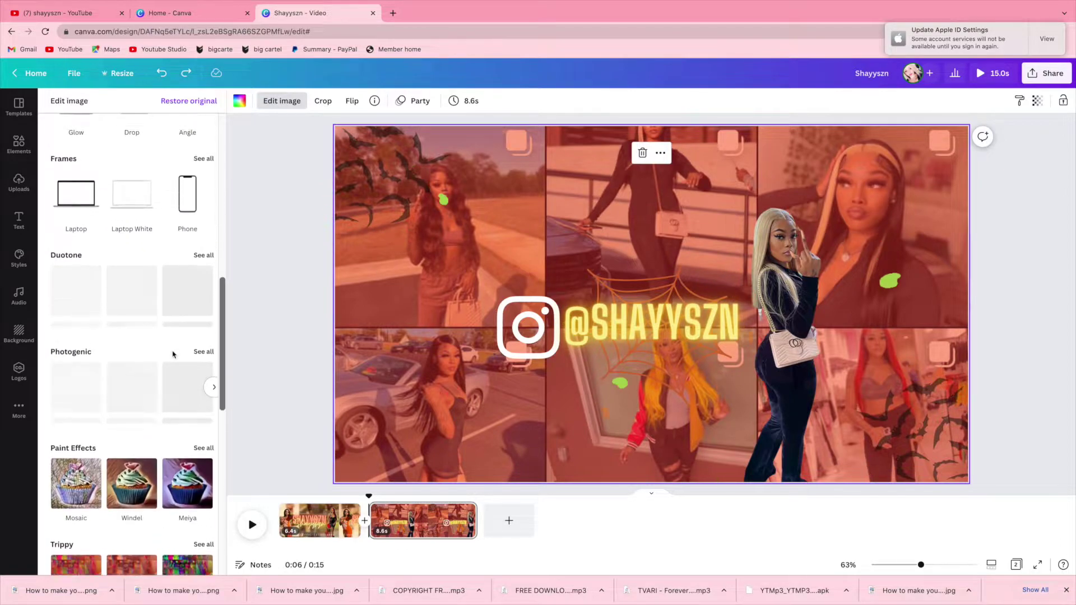
pyautogui.scroll(2, 179, 325)
pyautogui.click(203, 287)
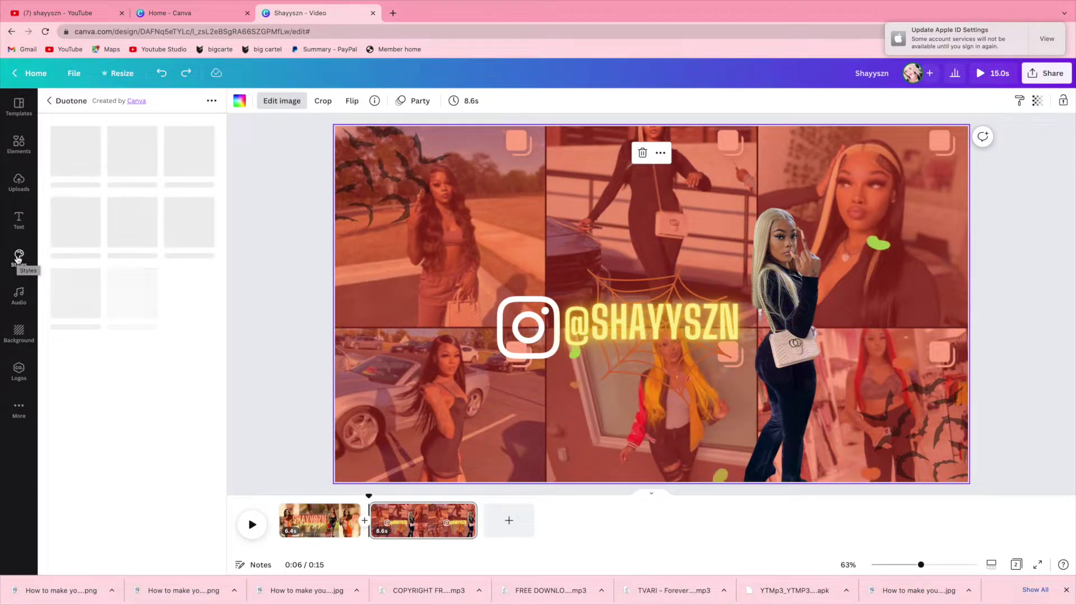
# Step: Add a transition between the title page and the handle page, and duplicate the handle page
pyautogui.click(366, 528)
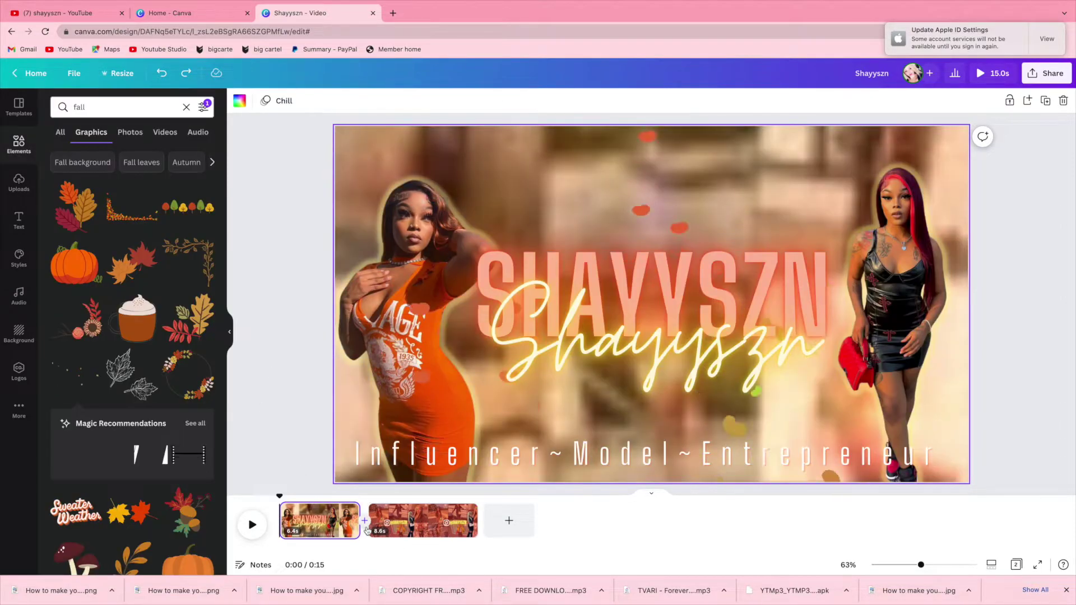
pyautogui.click(365, 527)
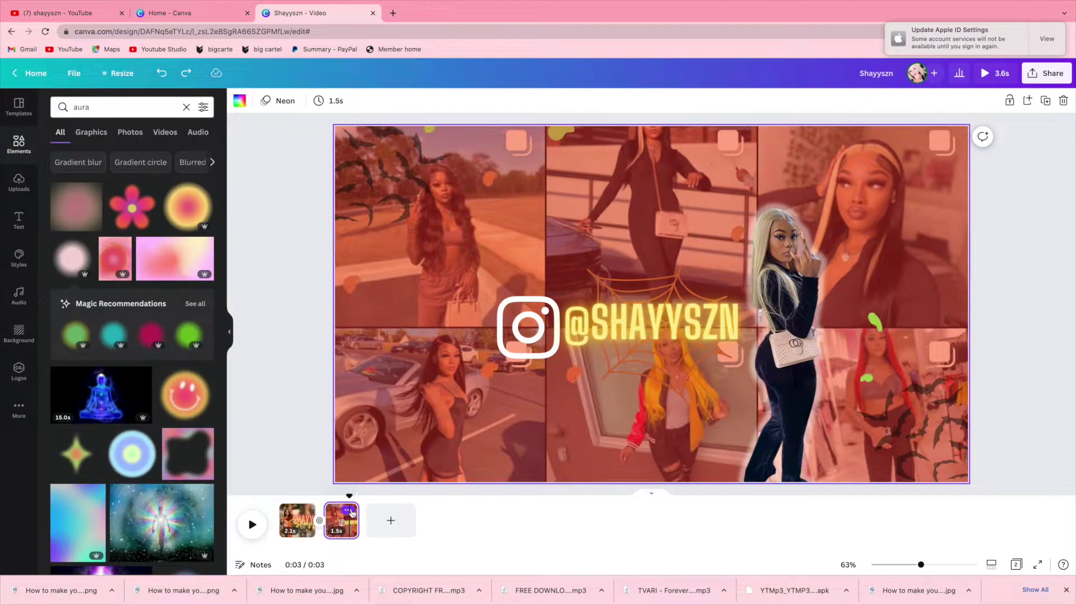
pyautogui.click(352, 514)
pyautogui.click(405, 348)
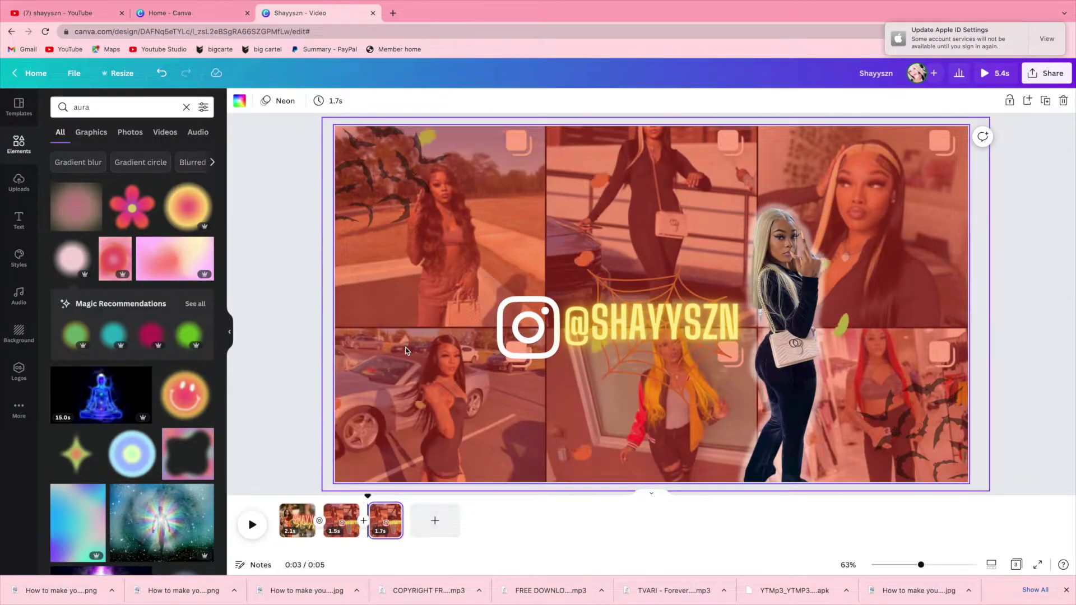
# Step: Search the elements for "twitter" and replace the Instagram icon with a small round white Twitter logo beside the handle
pyautogui.click(650, 325)
pyautogui.click(186, 107)
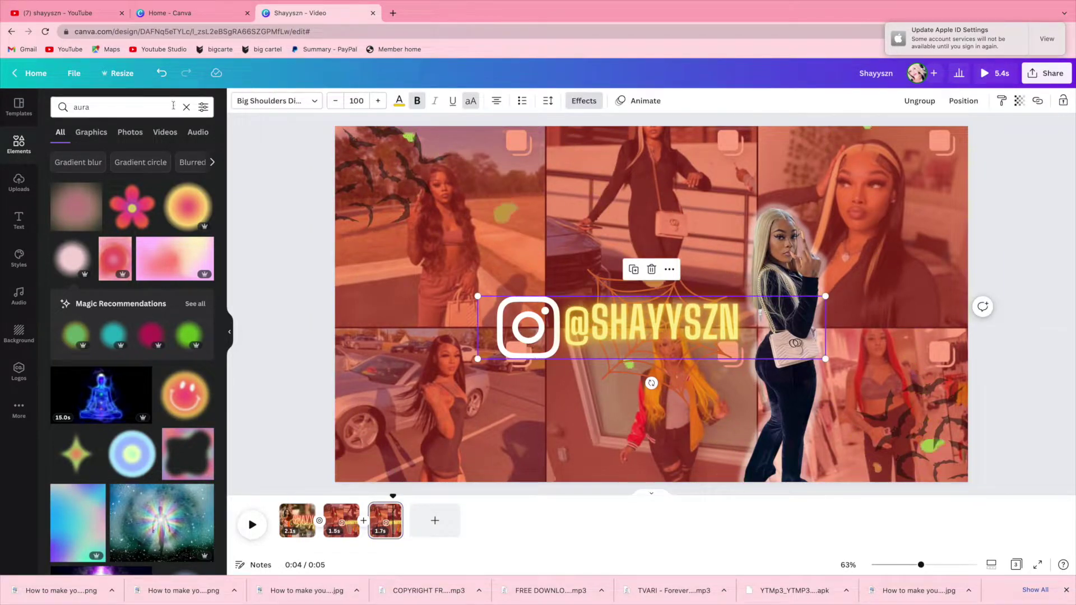
pyautogui.write('twitter')
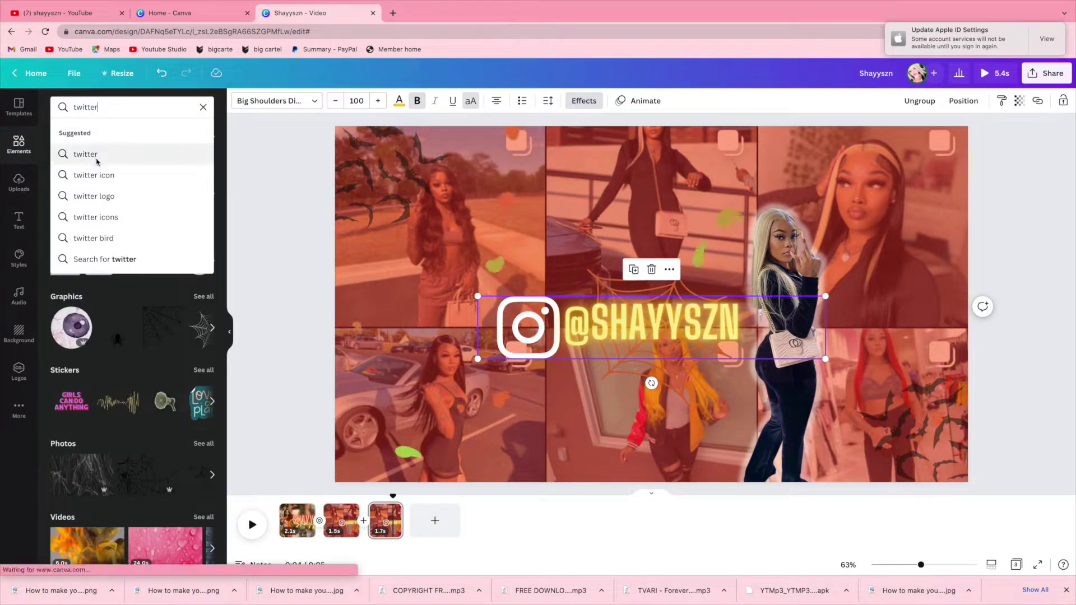
pyautogui.click(93, 155)
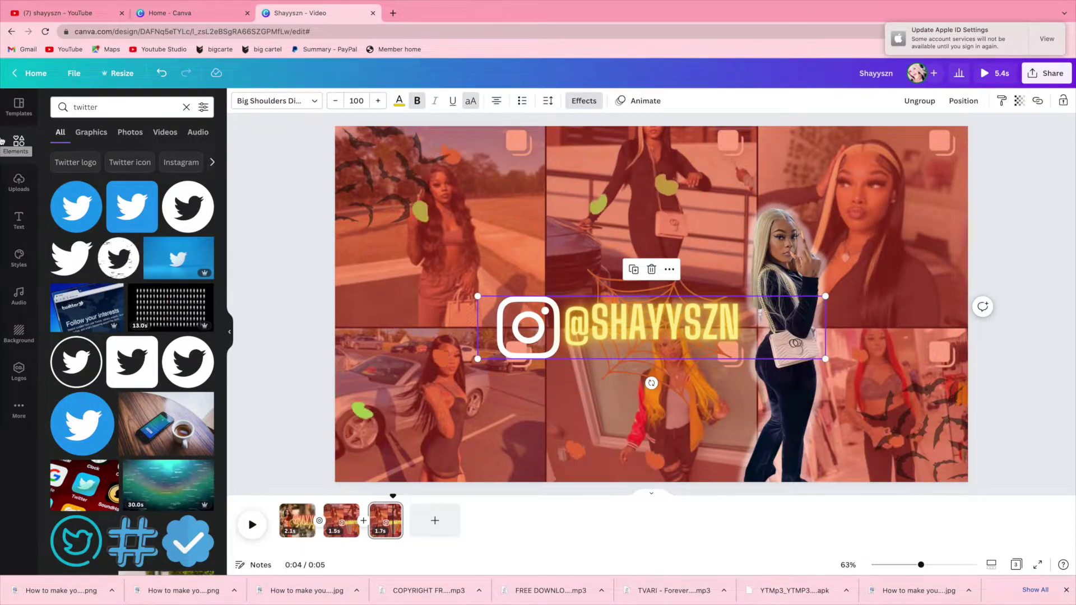
pyautogui.click(194, 211)
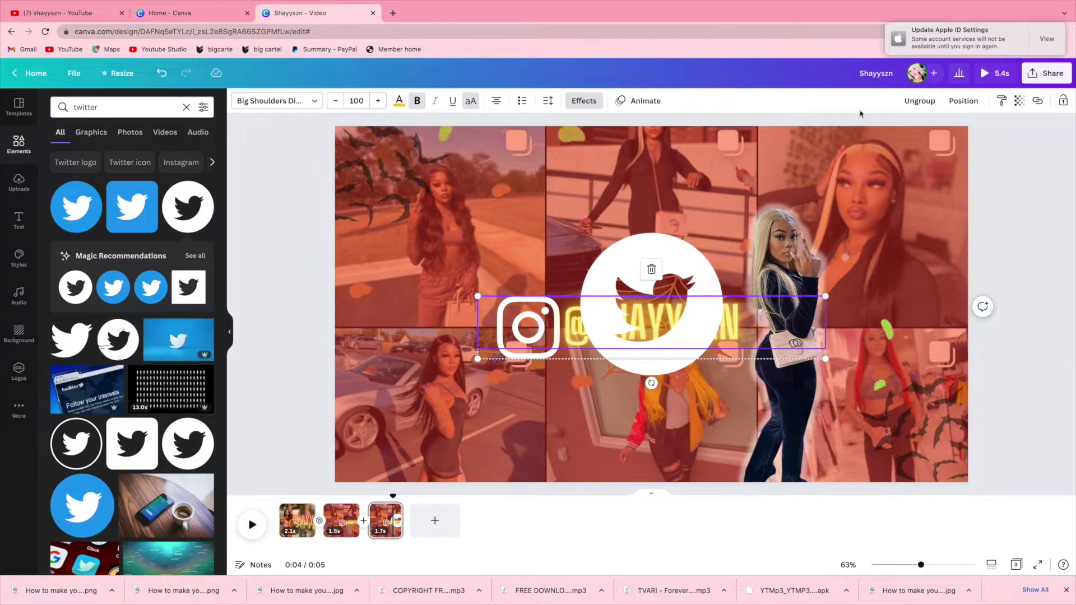
pyautogui.click(508, 331)
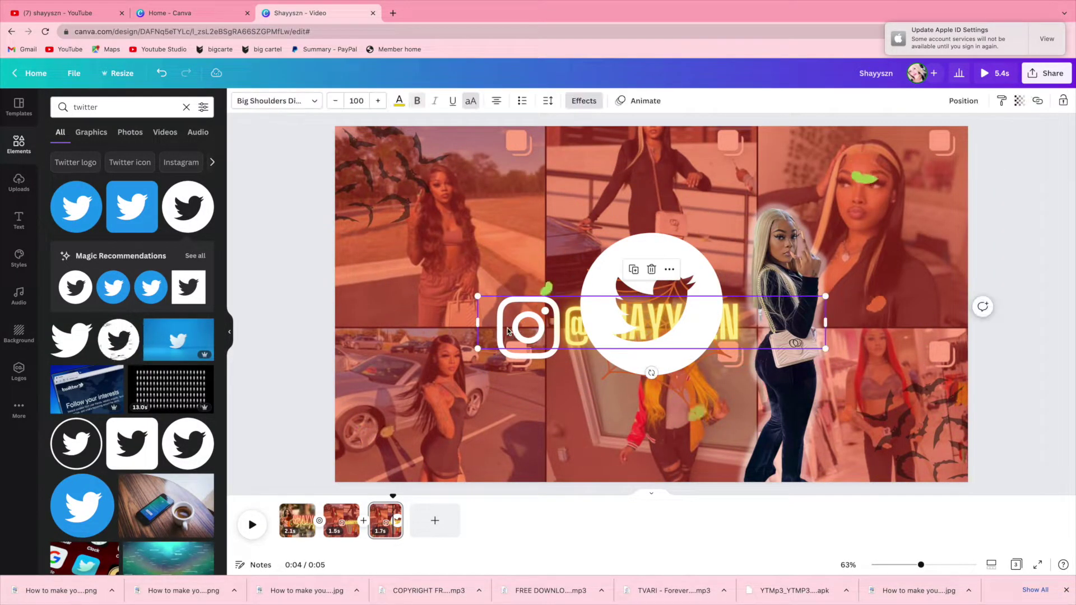
pyautogui.moveTo(720, 368); pyautogui.dragTo(542, 346)
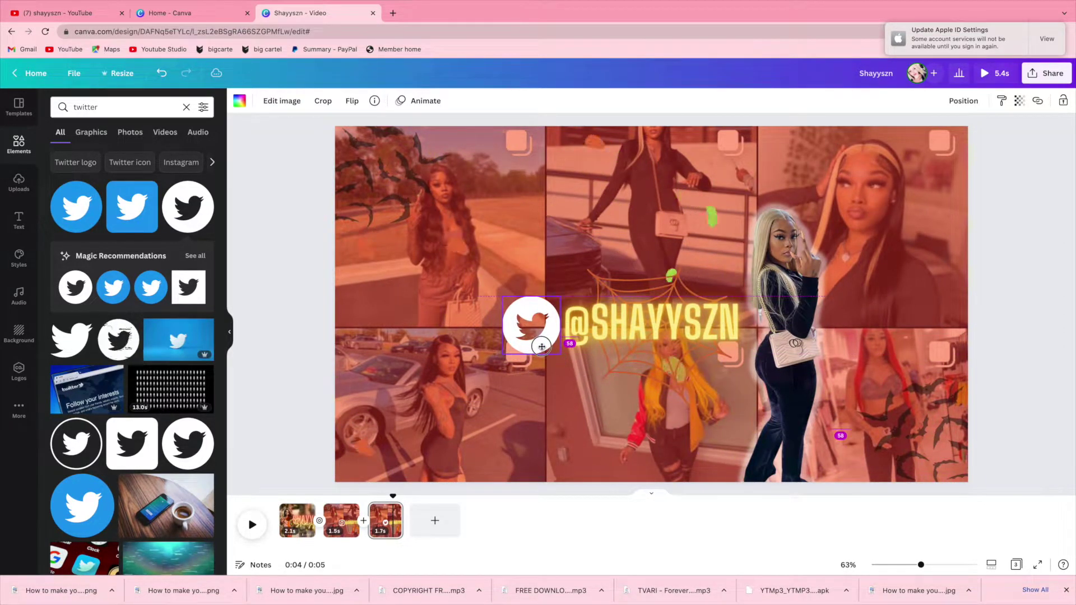
# Step: Swap the Twitter logo for the round glitch-style version, shrink it, and place it above the handle text
pyautogui.click(534, 349)
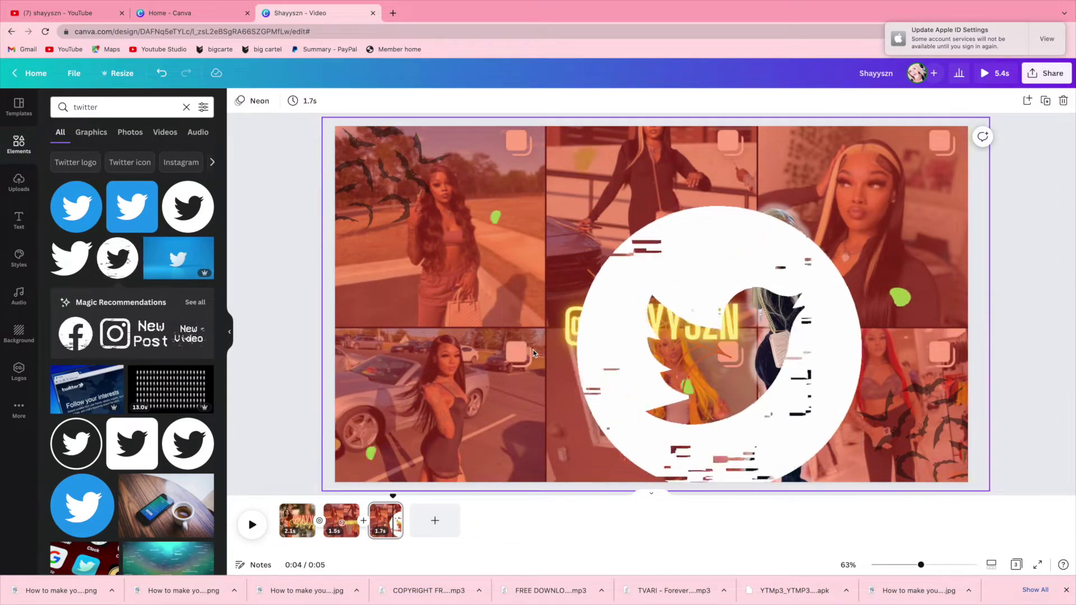
pyautogui.click(522, 363)
pyautogui.moveTo(689, 440); pyautogui.dragTo(541, 349)
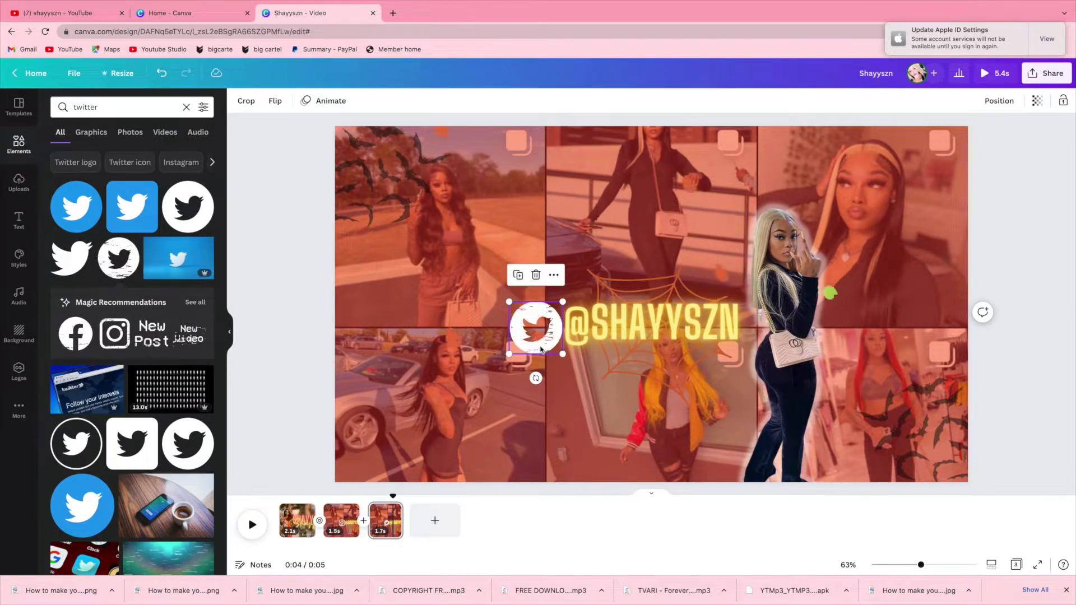
pyautogui.moveTo(551, 331); pyautogui.dragTo(672, 278)
pyautogui.click(856, 310)
pyautogui.click(797, 322)
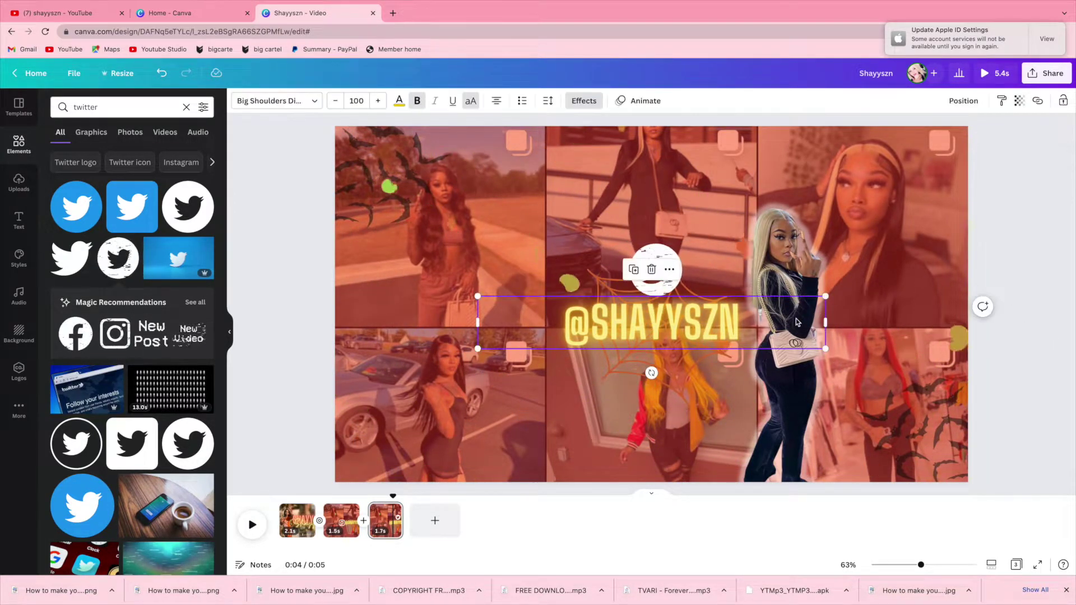
pyautogui.doubleClick(677, 327)
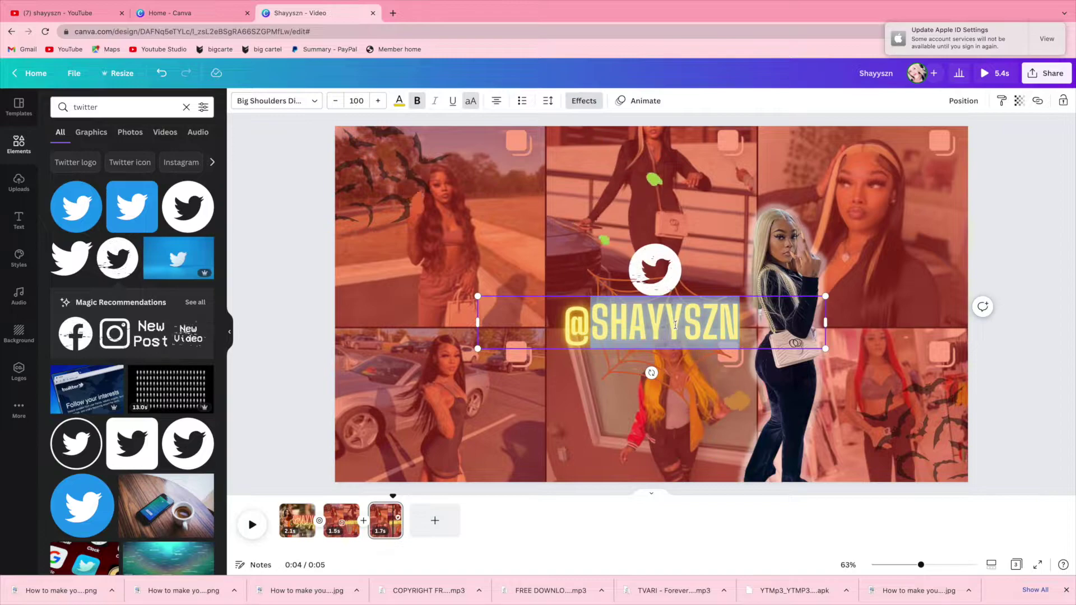
pyautogui.write('K')
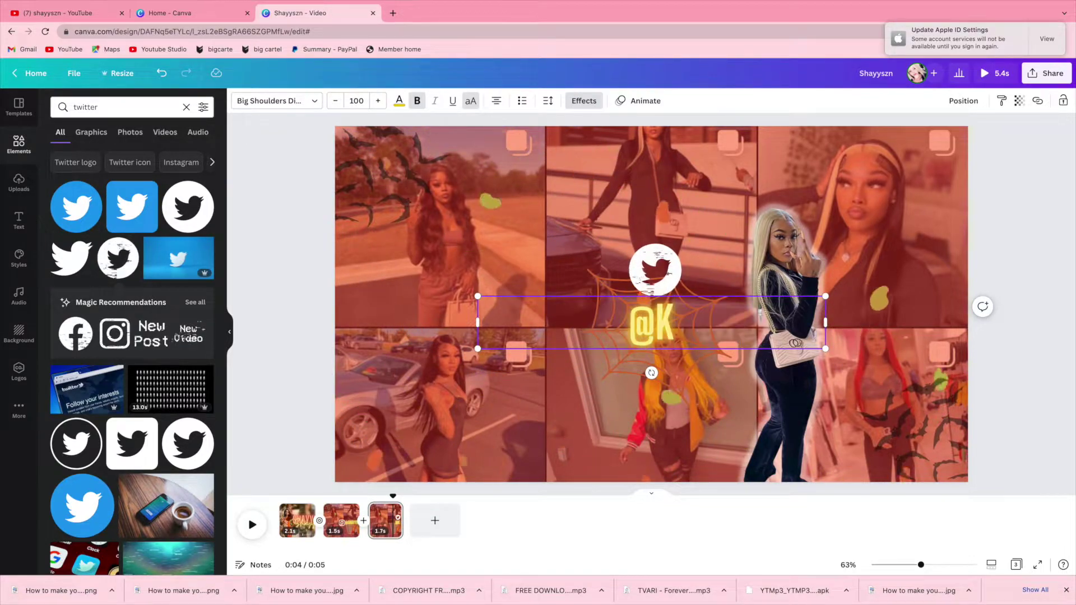
pyautogui.write('EIISHAYY')
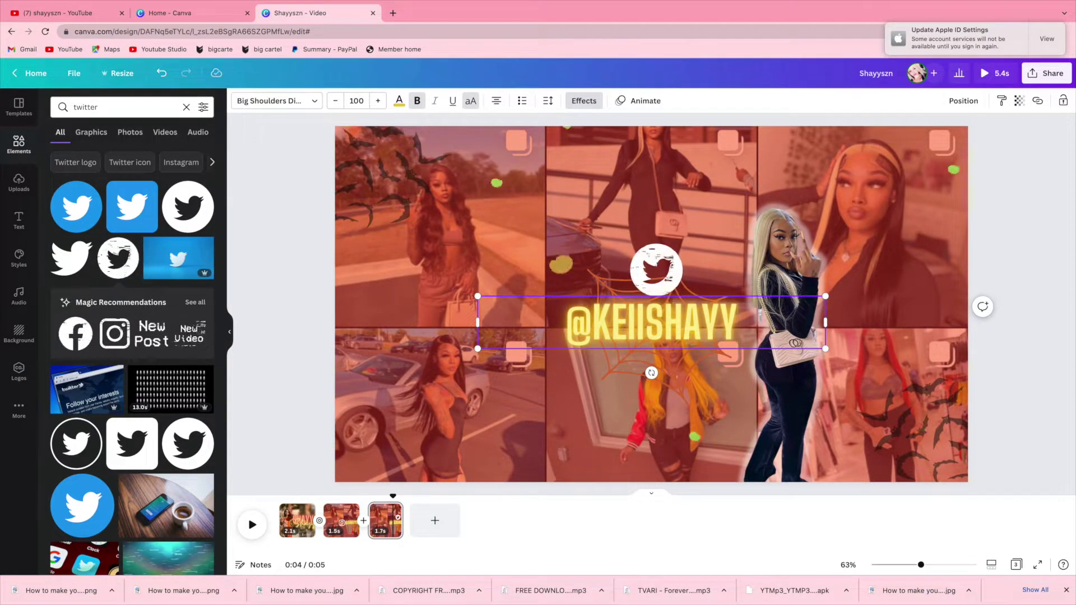
# Step: Lower the handle text slightly below the Twitter logo, move the spiderweb aside, and group the logo with the text
pyautogui.moveTo(680, 352); pyautogui.dragTo(680, 361)
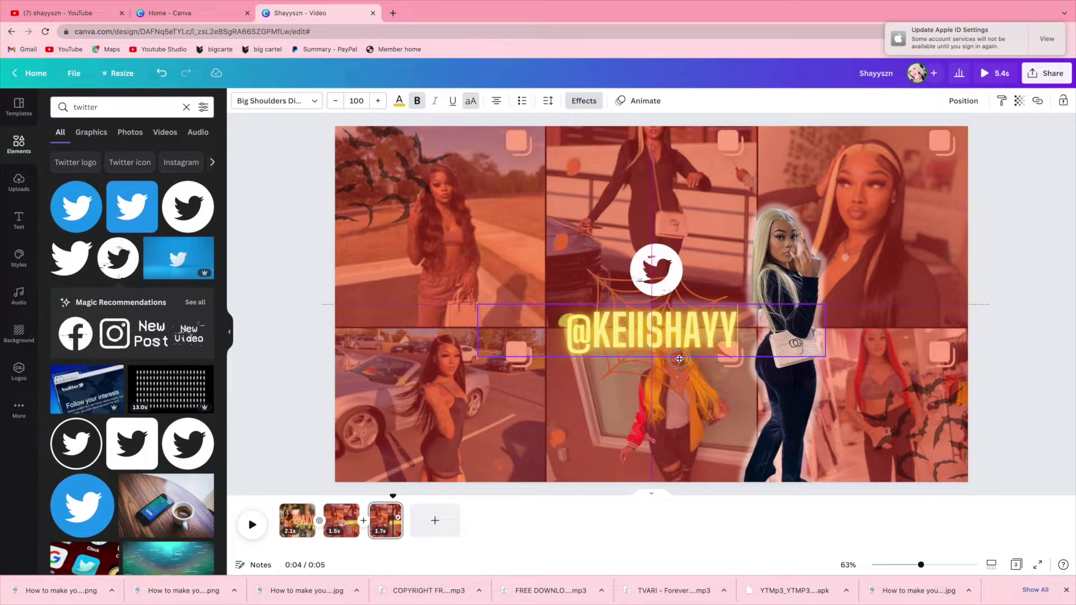
pyautogui.click(657, 184)
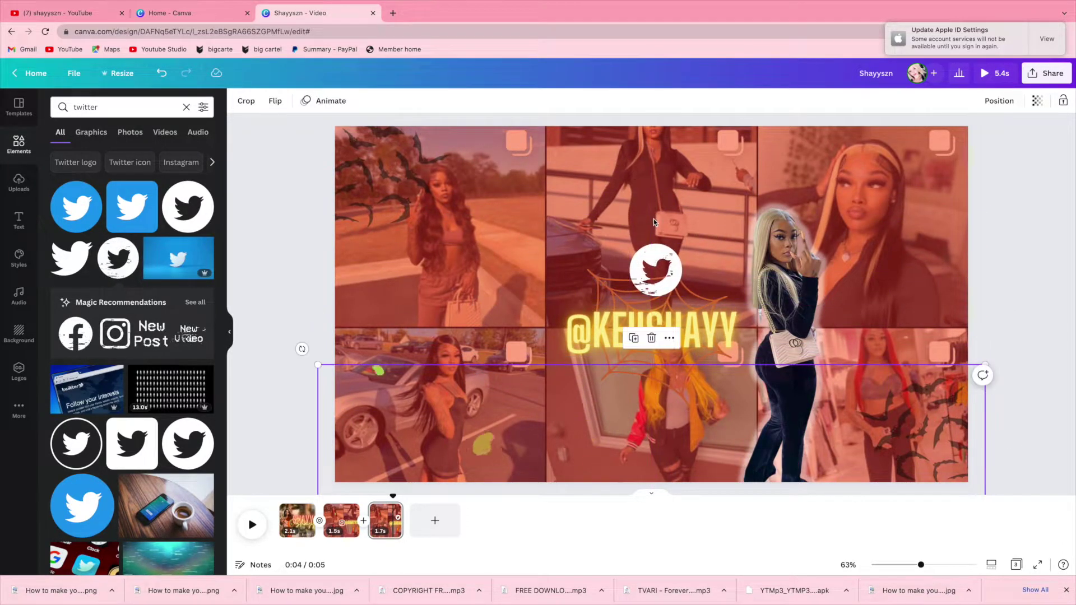
pyautogui.click(650, 317)
pyautogui.moveTo(650, 316); pyautogui.dragTo(487, 321)
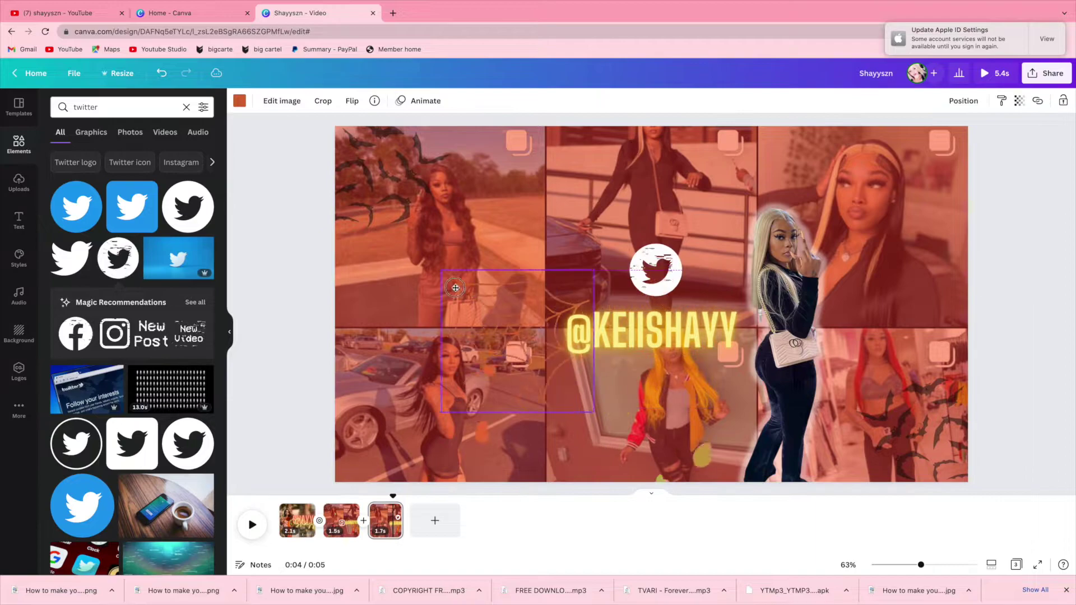
pyautogui.click(664, 328)
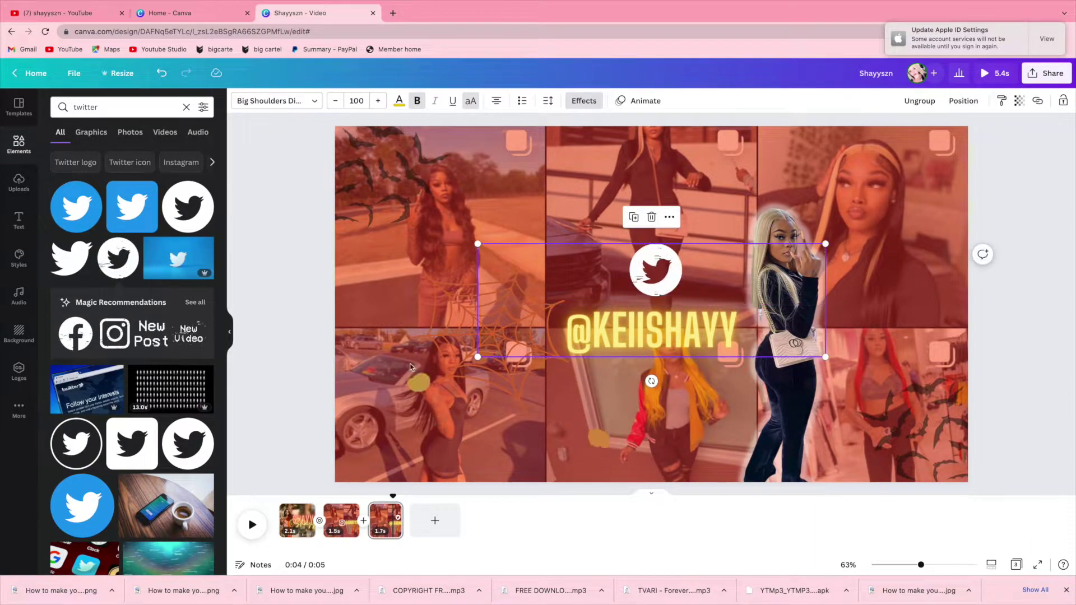
# Step: Move the spiderweb back to the page centre and position the logo and handle group over it
pyautogui.moveTo(439, 337); pyautogui.dragTo(612, 332)
pyautogui.click(612, 301)
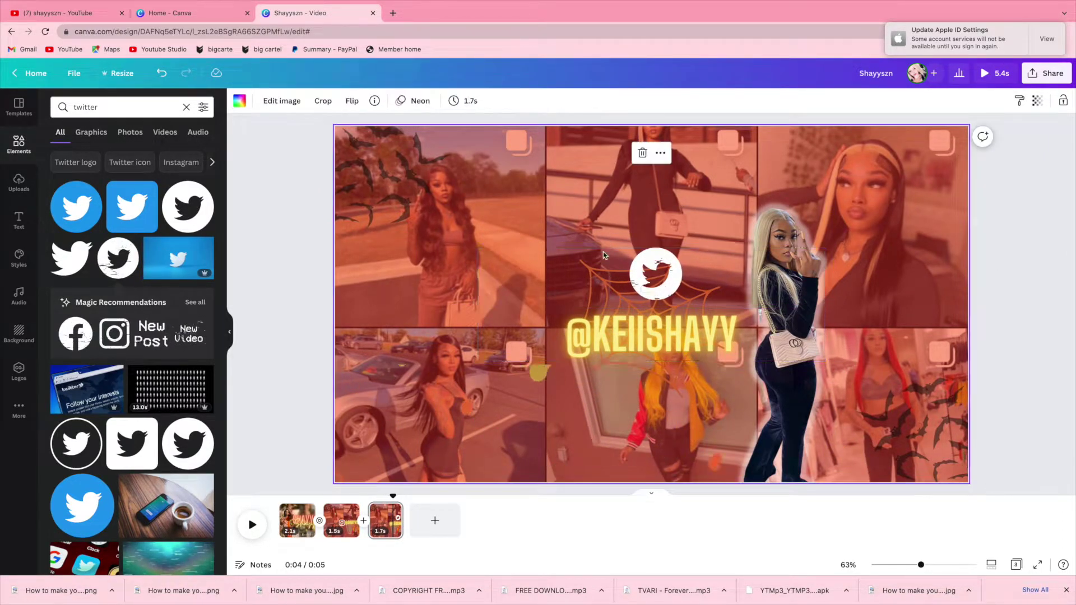
pyautogui.moveTo(603, 247); pyautogui.dragTo(616, 280)
pyautogui.click(621, 277)
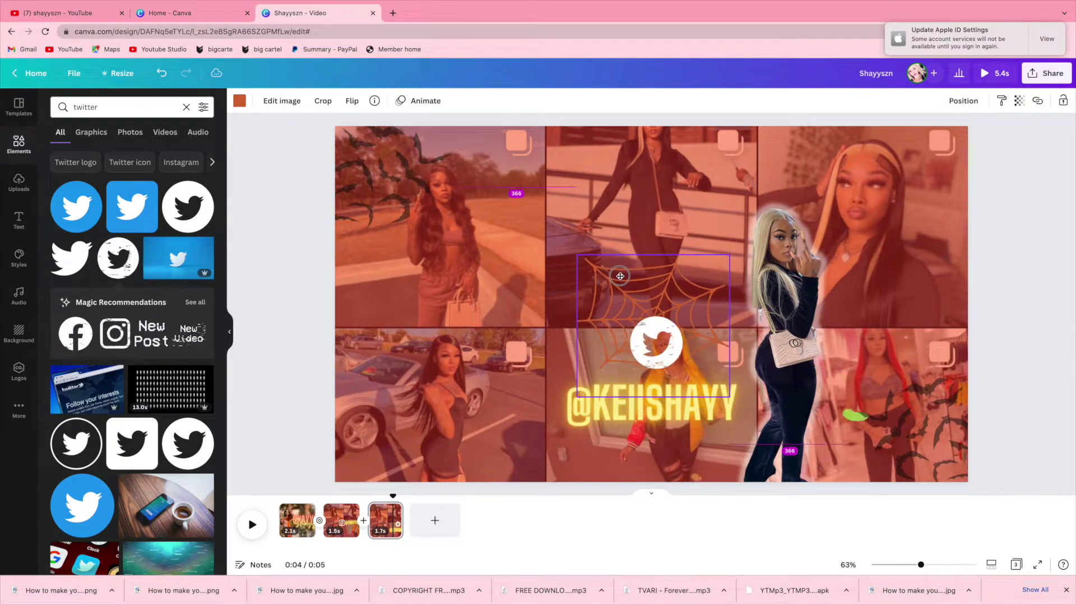
pyautogui.moveTo(614, 402); pyautogui.dragTo(612, 342)
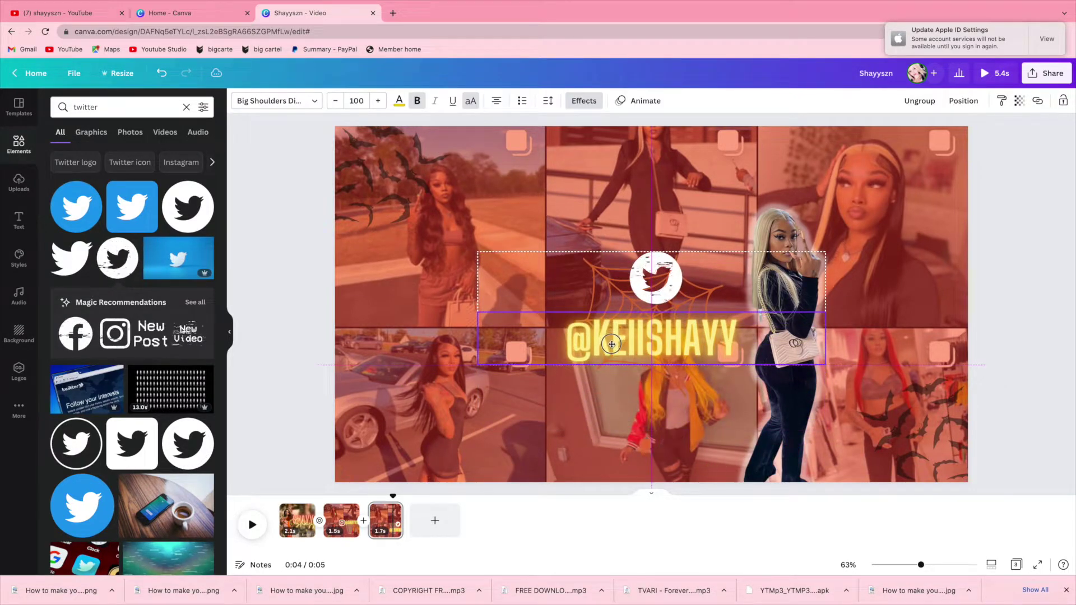
pyautogui.moveTo(682, 343); pyautogui.dragTo(683, 333)
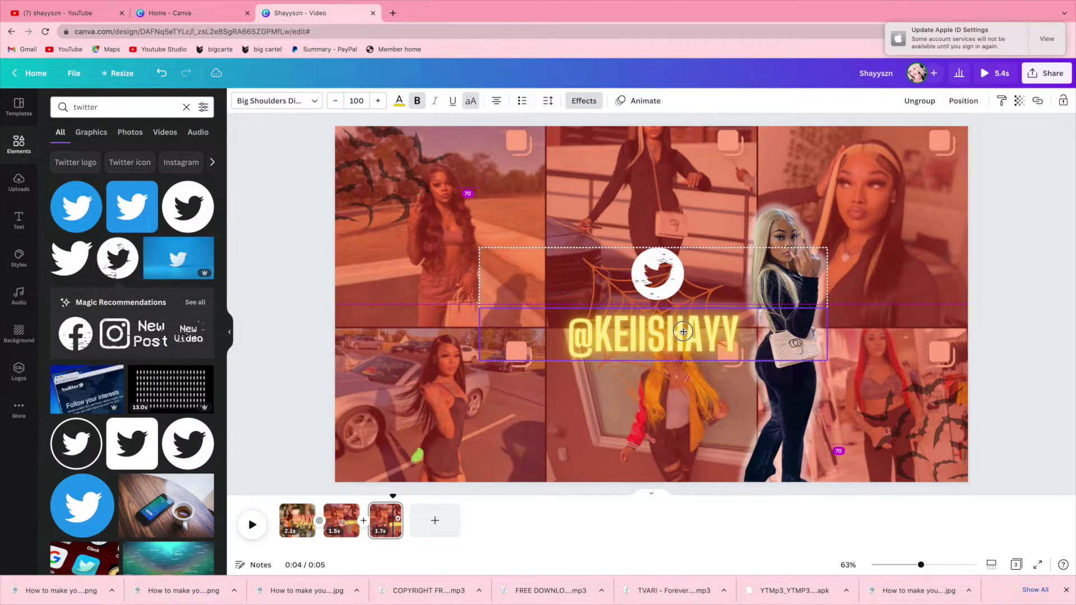
pyautogui.press('Escape')
# Step: Delete the cutout of the woman beside the handle and browse the uploaded images for a replacement
pyautogui.click(835, 336)
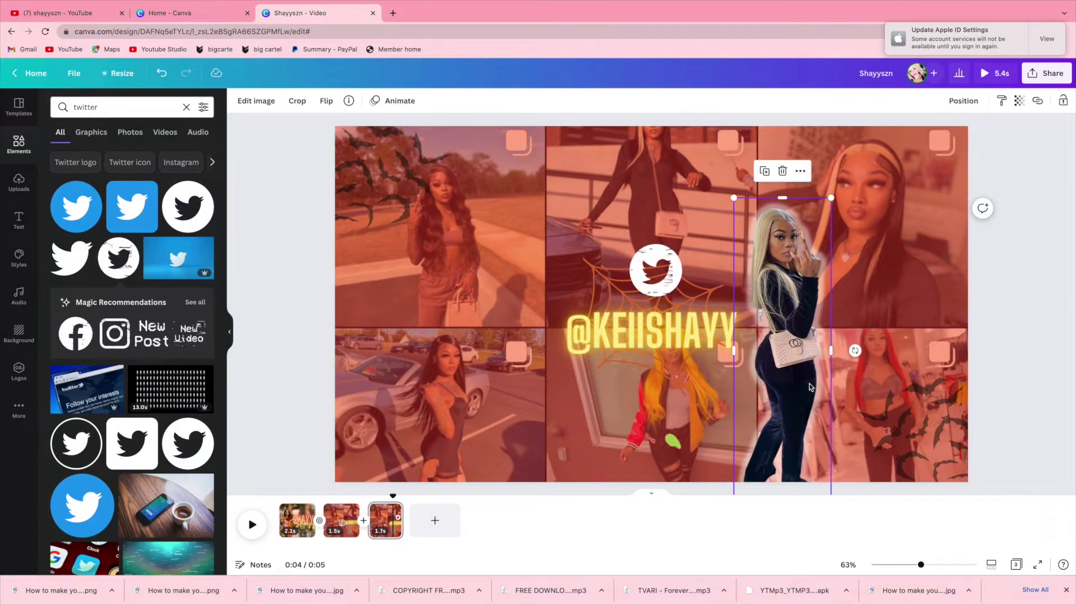
pyautogui.press('Delete')
pyautogui.click(20, 182)
pyautogui.scroll(-2, 175, 359)
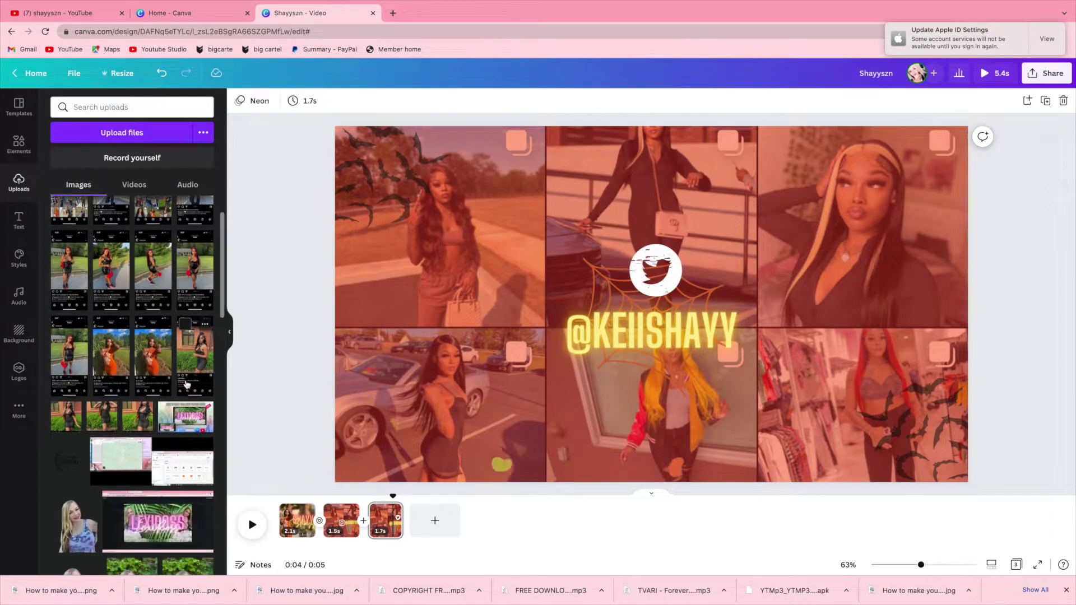
pyautogui.click(136, 429)
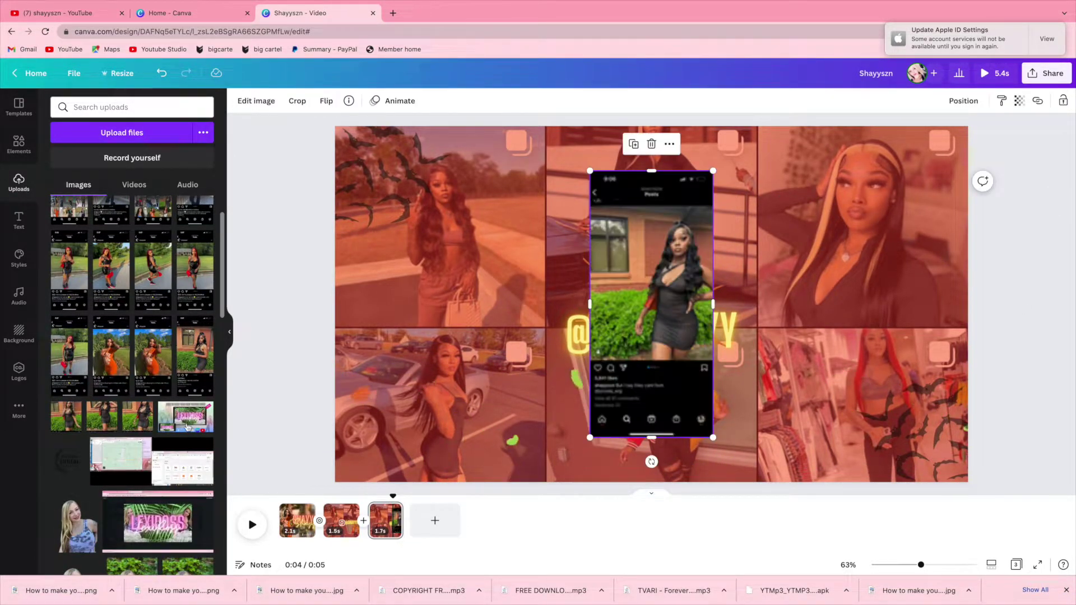
pyautogui.moveTo(673, 374); pyautogui.dragTo(478, 384)
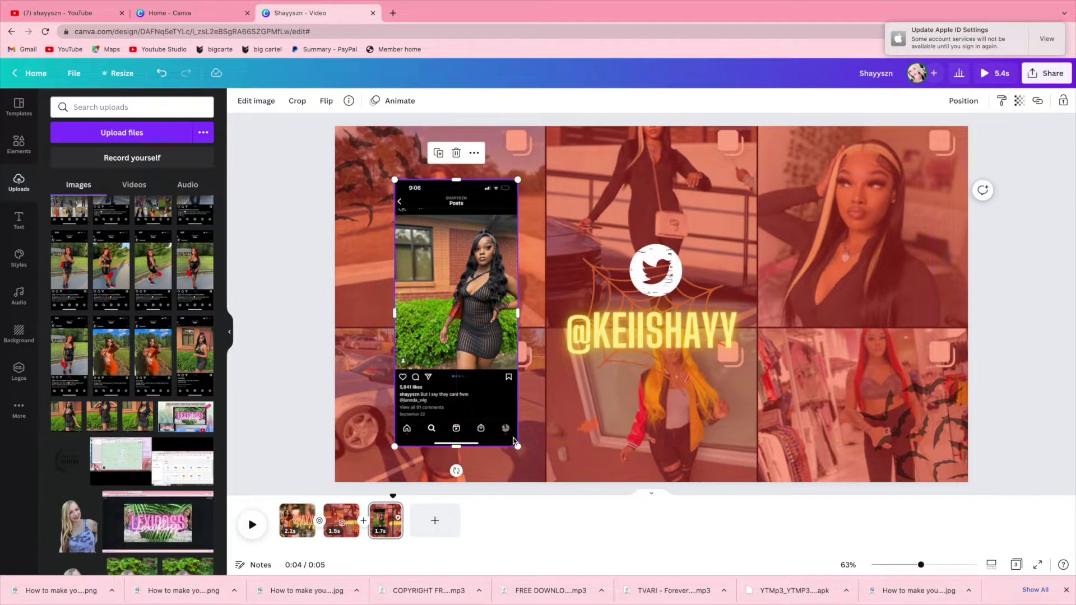
pyautogui.press('Delete')
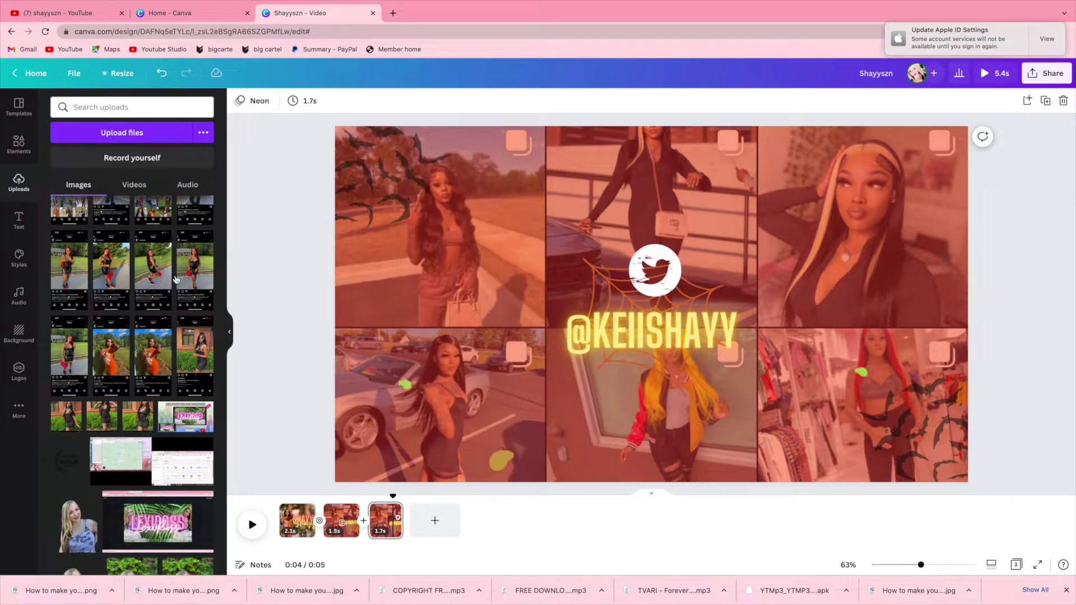
# Step: Add the uploaded screenshot of the woman in black holding a red bag and crop it to the photo area
pyautogui.scroll(2, 174, 279)
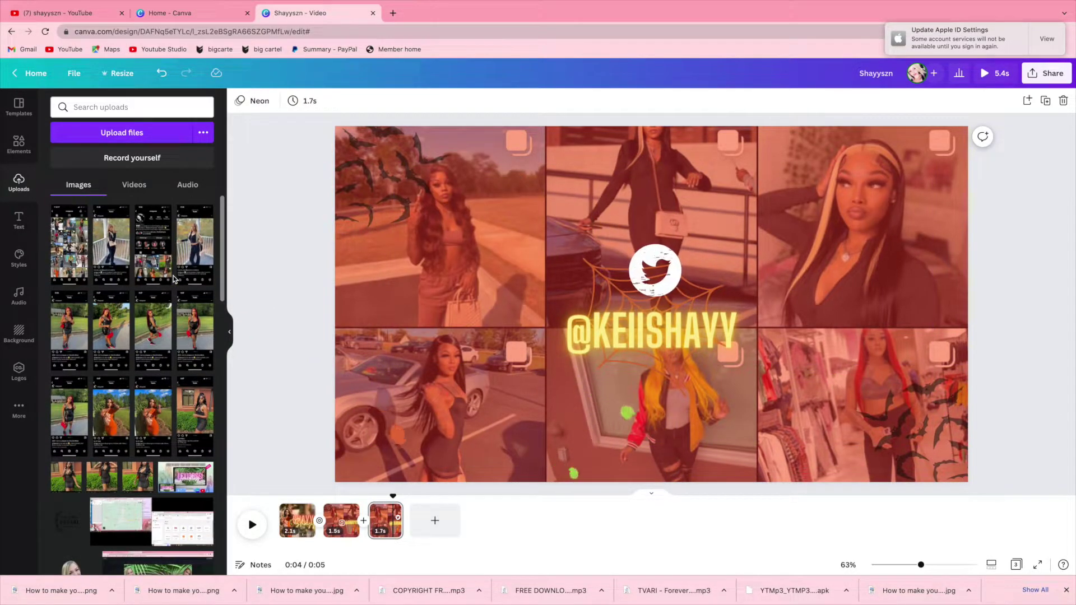
pyautogui.click(151, 347)
pyautogui.moveTo(652, 440); pyautogui.dragTo(652, 365)
pyautogui.moveTo(652, 172); pyautogui.dragTo(653, 215)
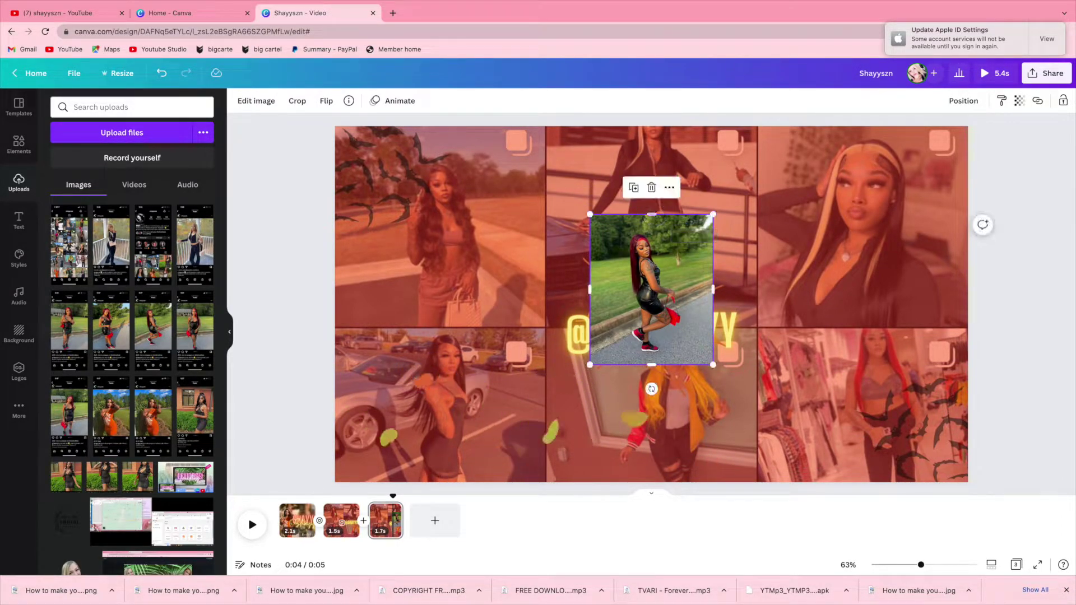
# Step: Remove the background from the cropped photo with Background Remover
pyautogui.click(257, 101)
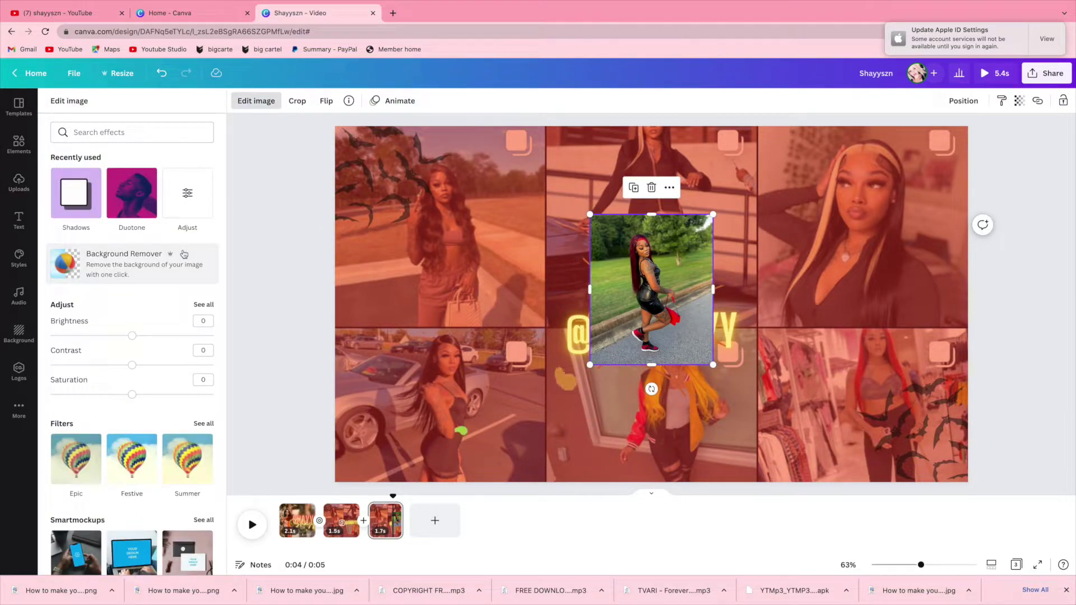
pyautogui.click(688, 298)
pyautogui.click(259, 105)
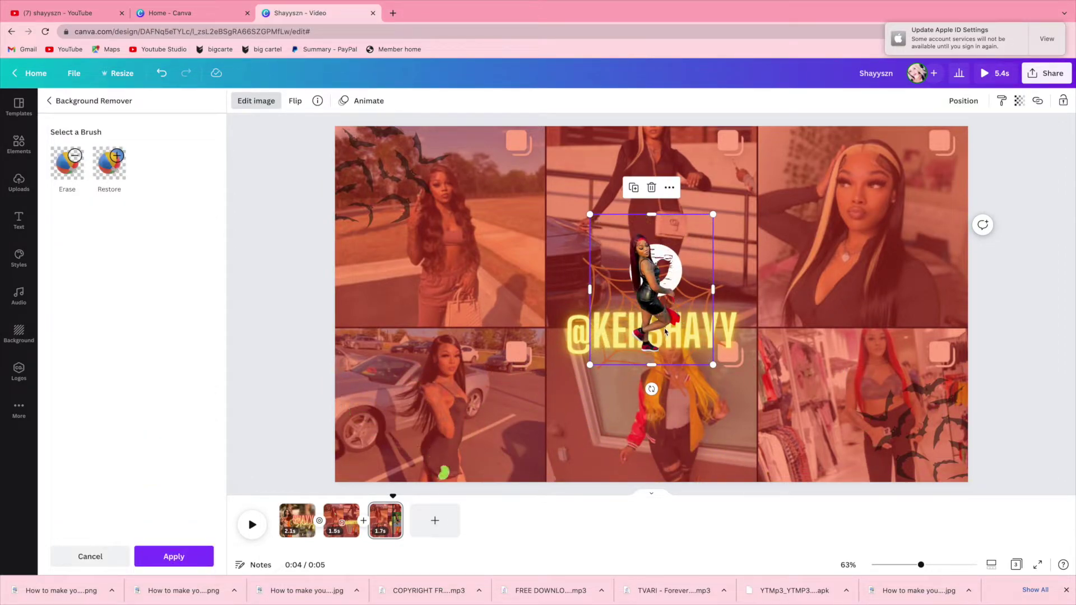
# Step: Enlarge the cutout woman and position her just right of the handle, with her feet near the page's lower edge
pyautogui.moveTo(712, 365); pyautogui.dragTo(794, 463)
pyautogui.moveTo(670, 433); pyautogui.dragTo(751, 428)
pyautogui.moveTo(875, 457); pyautogui.dragTo(903, 490)
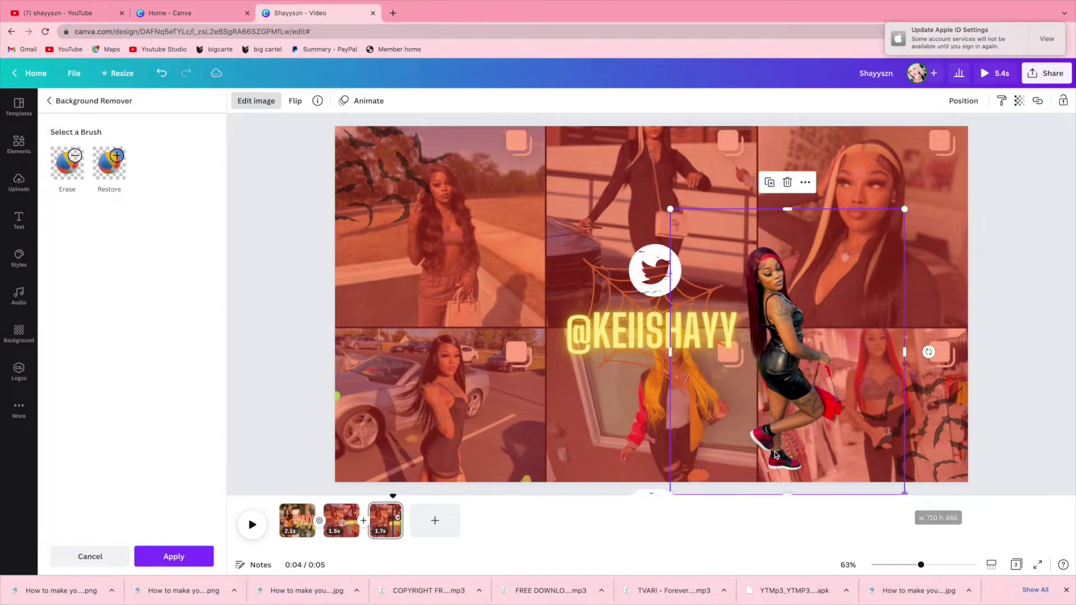
pyautogui.moveTo(774, 450); pyautogui.dragTo(770, 437)
pyautogui.moveTo(902, 482); pyautogui.dragTo(929, 515)
pyautogui.moveTo(792, 475); pyautogui.dragTo(785, 470)
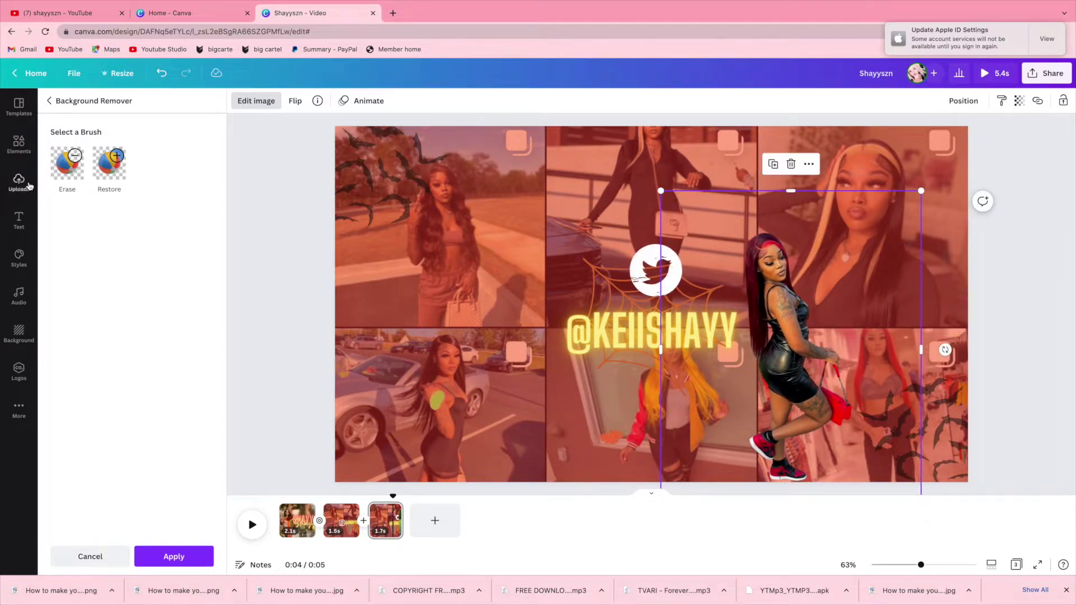
# Step: Add a Glow shadow to the cutout woman, coloured red with size 12
pyautogui.click(264, 106)
pyautogui.scroll(-6, 163, 314)
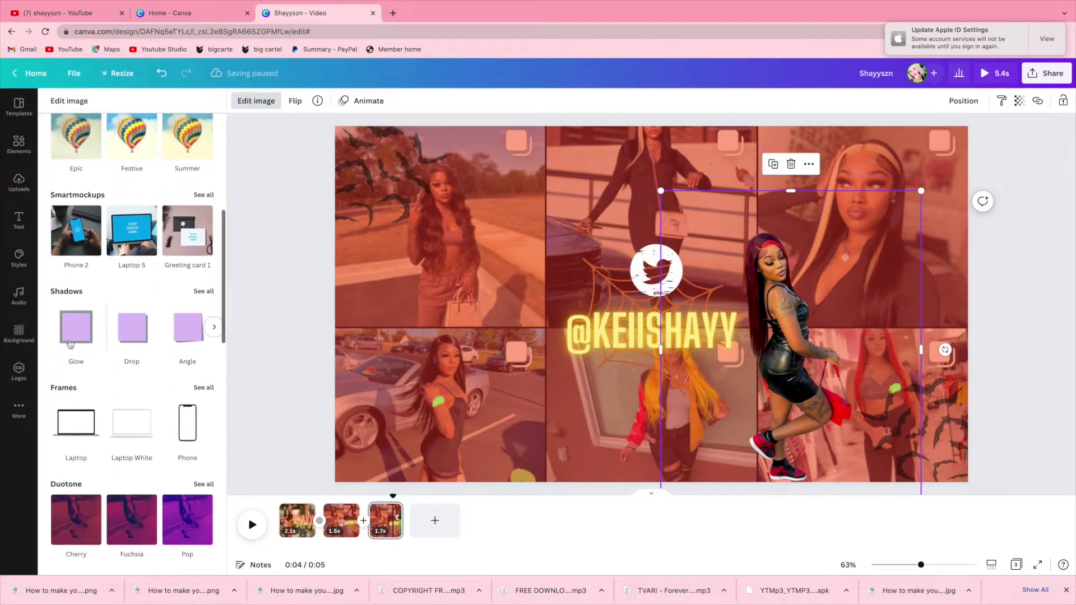
pyautogui.click(76, 326)
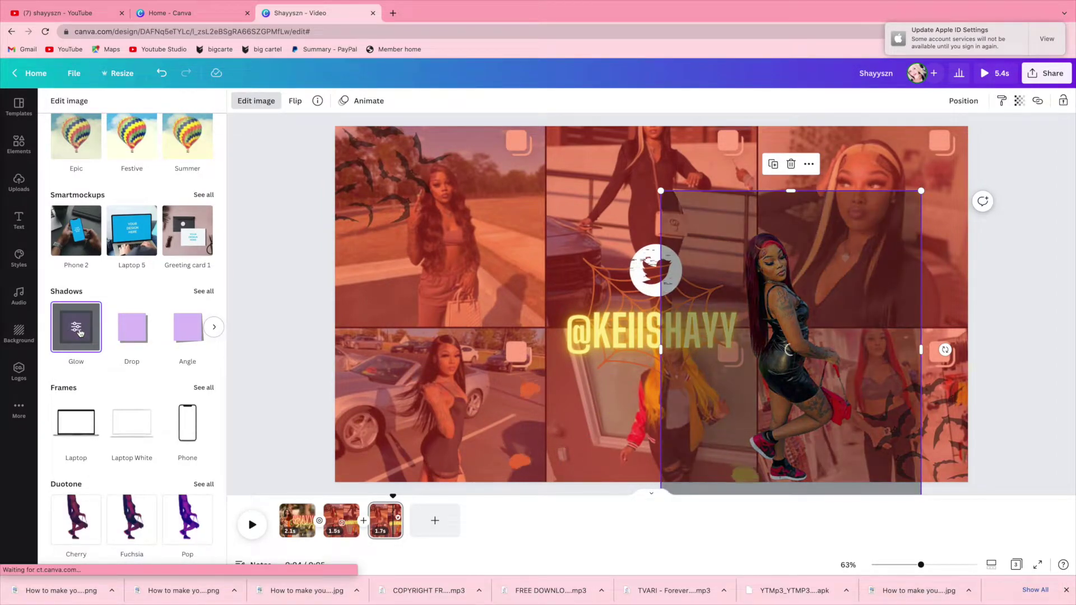
pyautogui.click(203, 237)
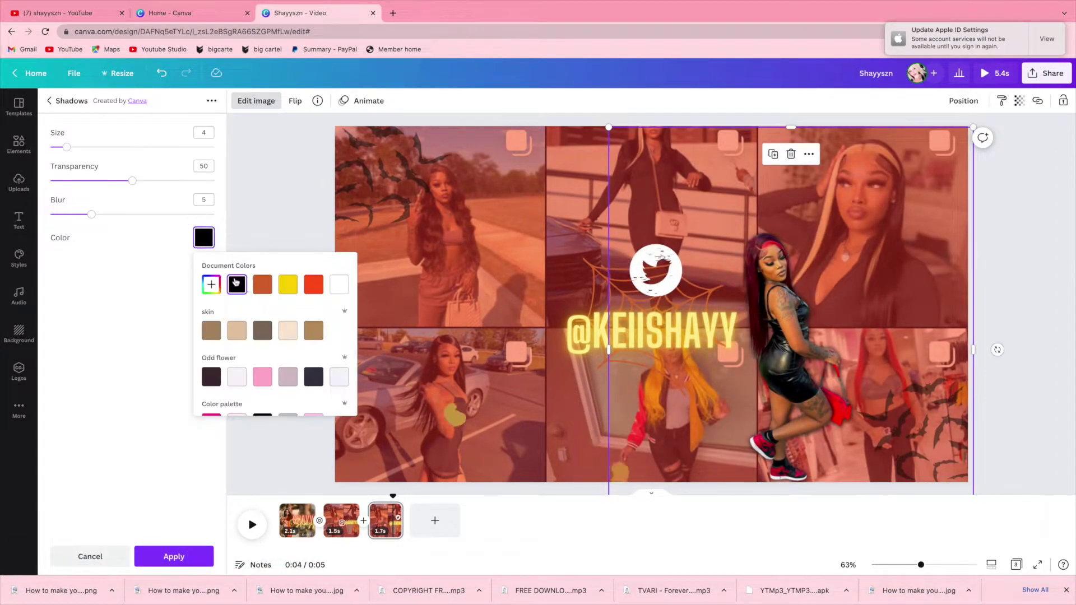
pyautogui.click(211, 284)
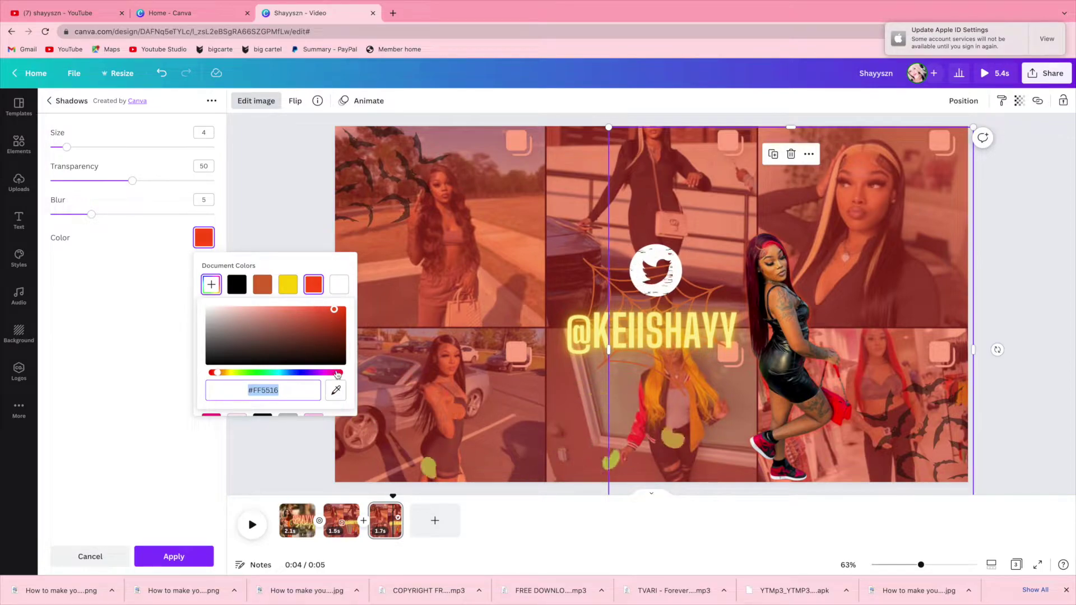
pyautogui.moveTo(337, 374); pyautogui.dragTo(201, 377)
pyautogui.moveTo(71, 148); pyautogui.dragTo(95, 148)
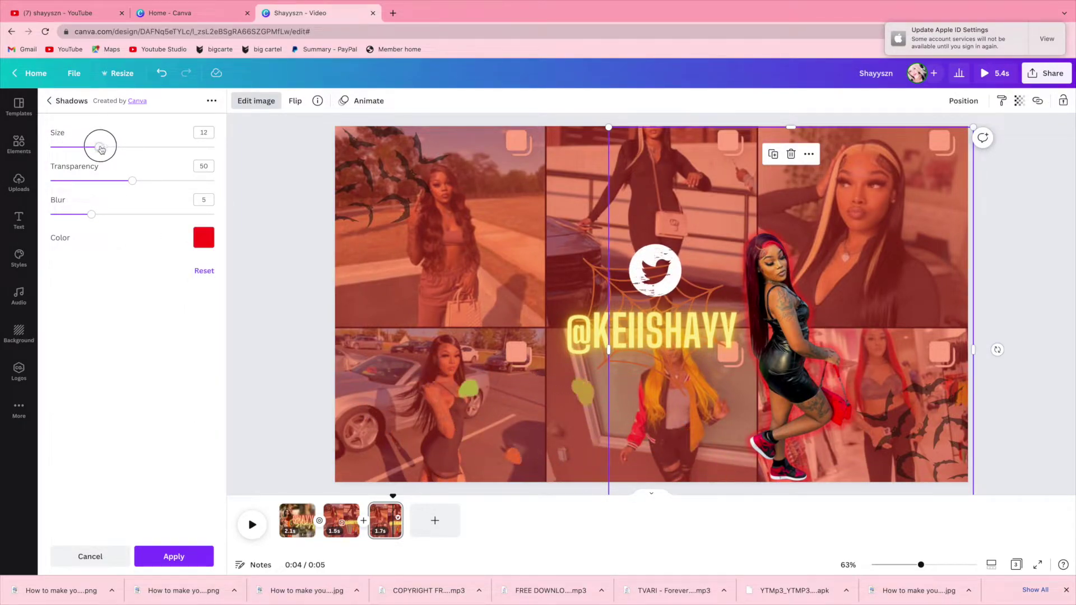
# Step: Add the uploaded screenshot of the woman in black facing forward and crop it to the photo area
pyautogui.click(19, 183)
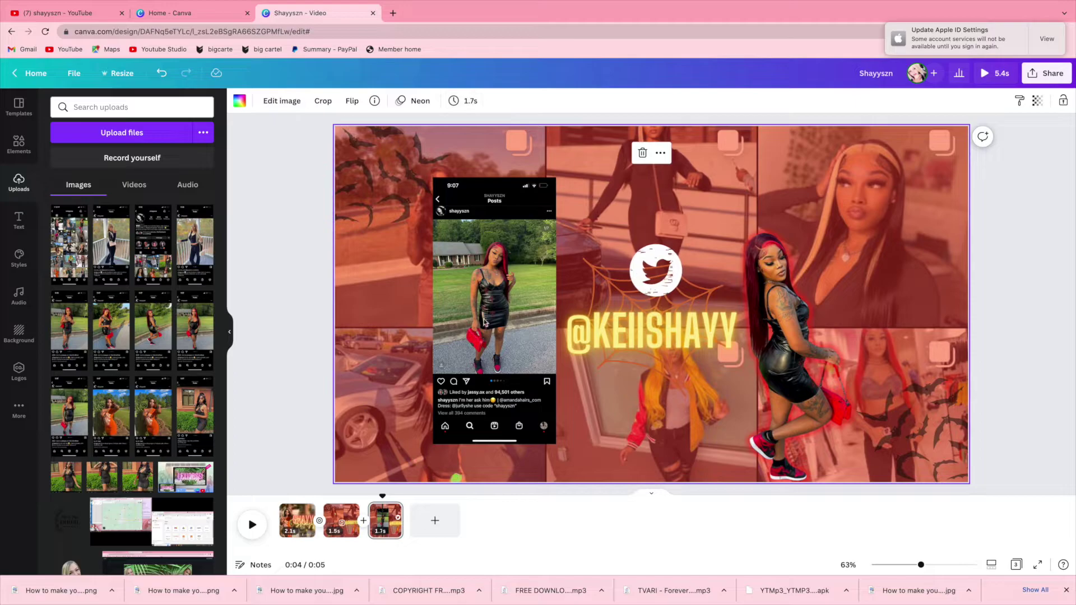
pyautogui.moveTo(498, 444); pyautogui.dragTo(491, 370)
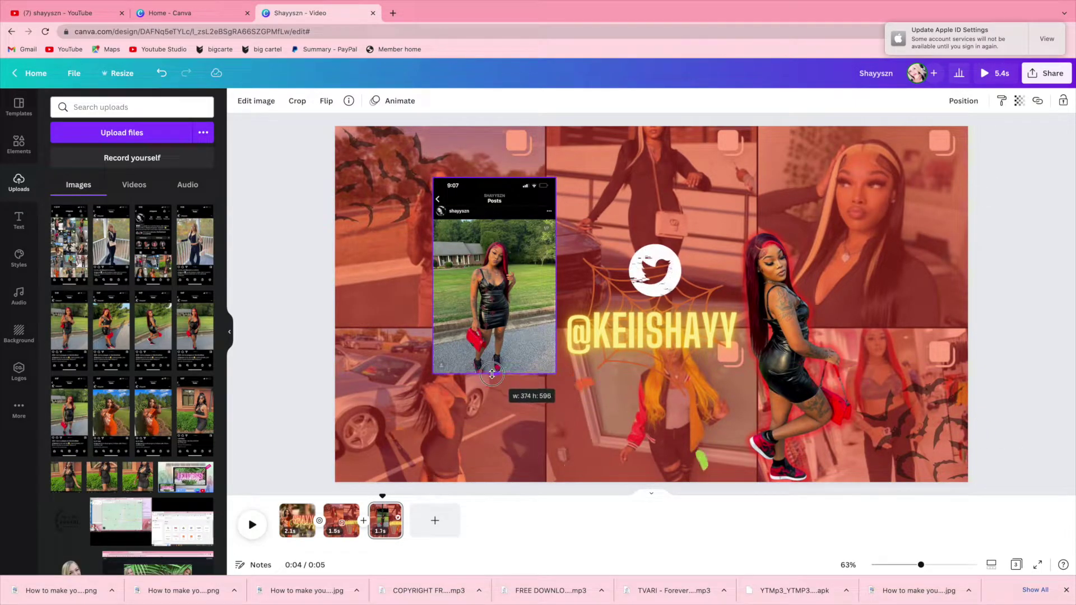
pyautogui.moveTo(494, 177); pyautogui.dragTo(495, 221)
# Step: Remove the background from the newly cropped photo and give the cutout a red Glow shadow of size 12
pyautogui.click(255, 102)
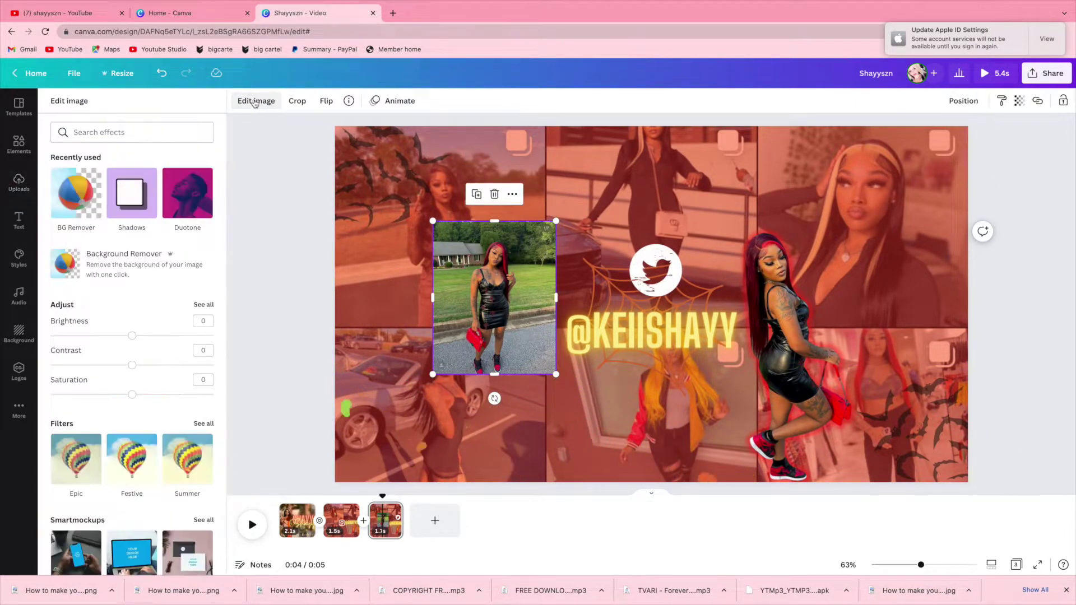
pyautogui.click(107, 269)
pyautogui.click(132, 192)
pyautogui.click(73, 392)
pyautogui.click(203, 237)
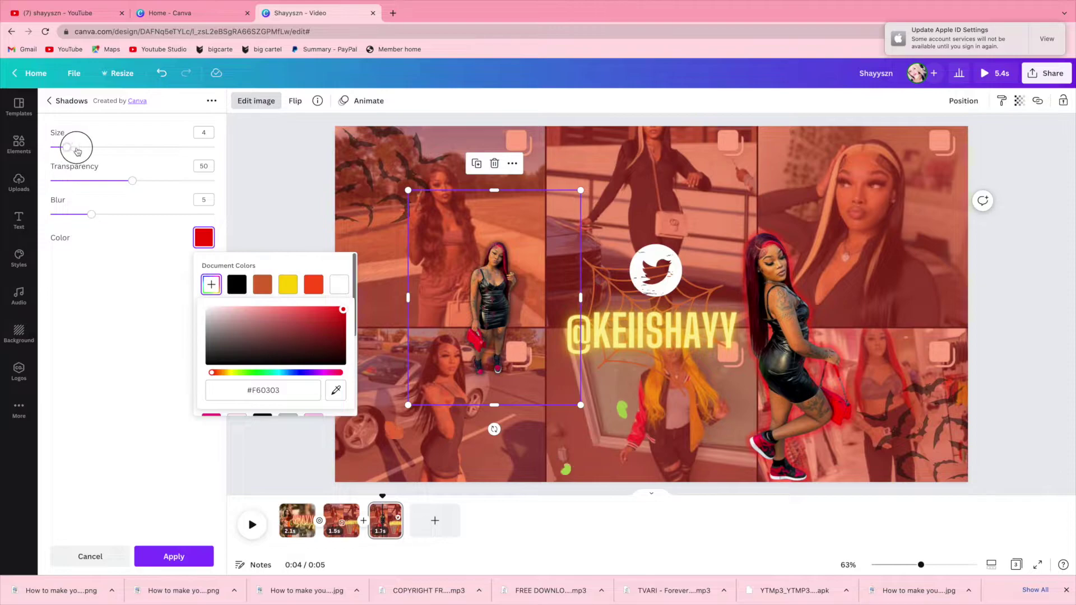
pyautogui.moveTo(73, 151); pyautogui.dragTo(91, 150)
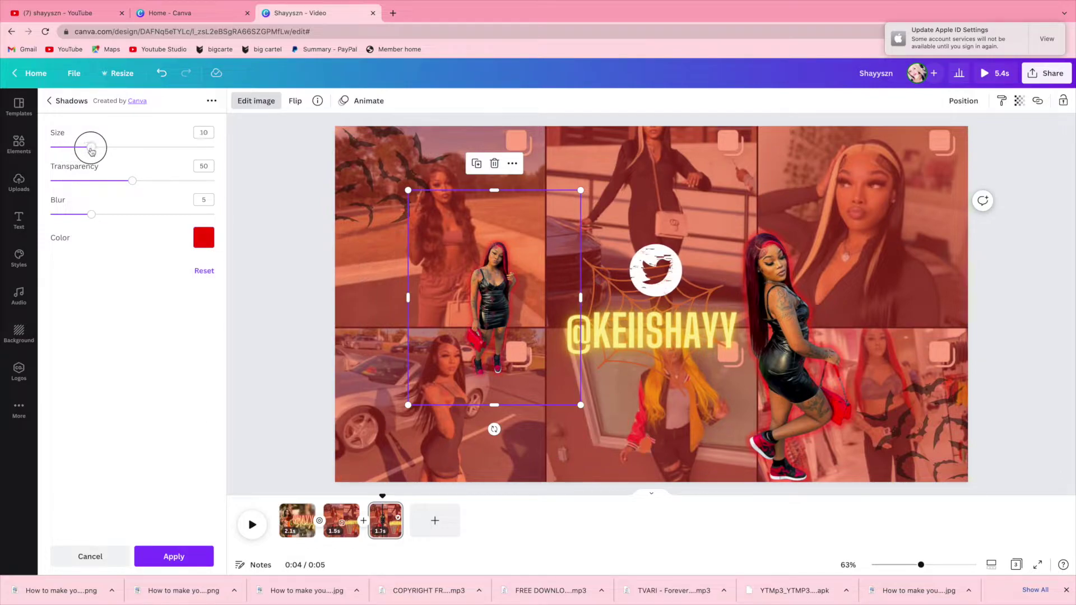
# Step: Enlarge the front-facing cutout and position her just left of the handle, with her feet near the page's lower edge
pyautogui.click(297, 103)
pyautogui.moveTo(580, 406); pyautogui.dragTo(645, 488)
pyautogui.moveTo(650, 393); pyautogui.dragTo(508, 394)
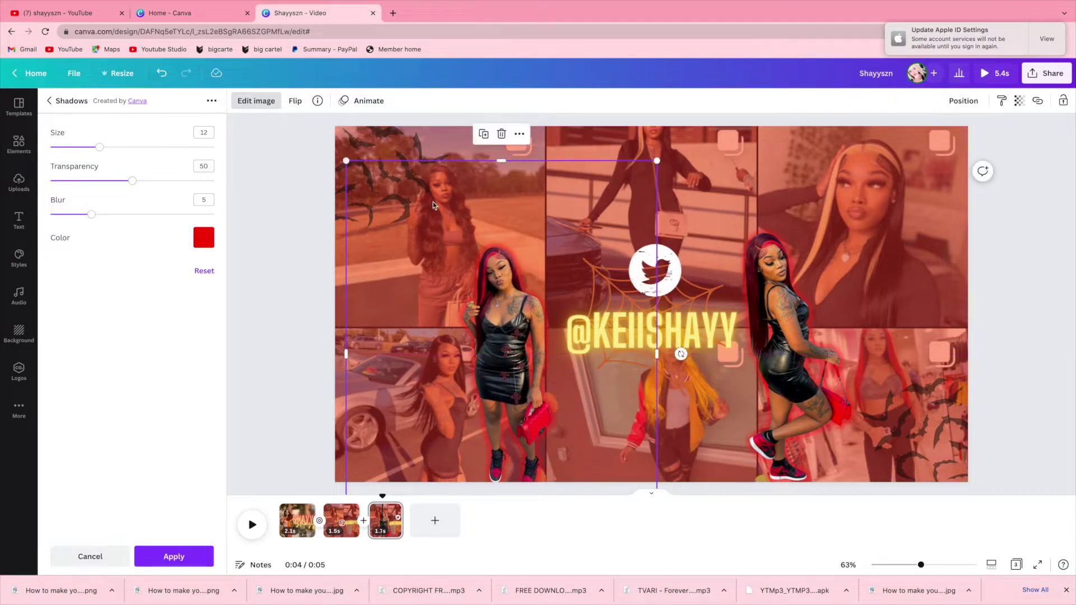
pyautogui.moveTo(341, 155); pyautogui.dragTo(331, 147)
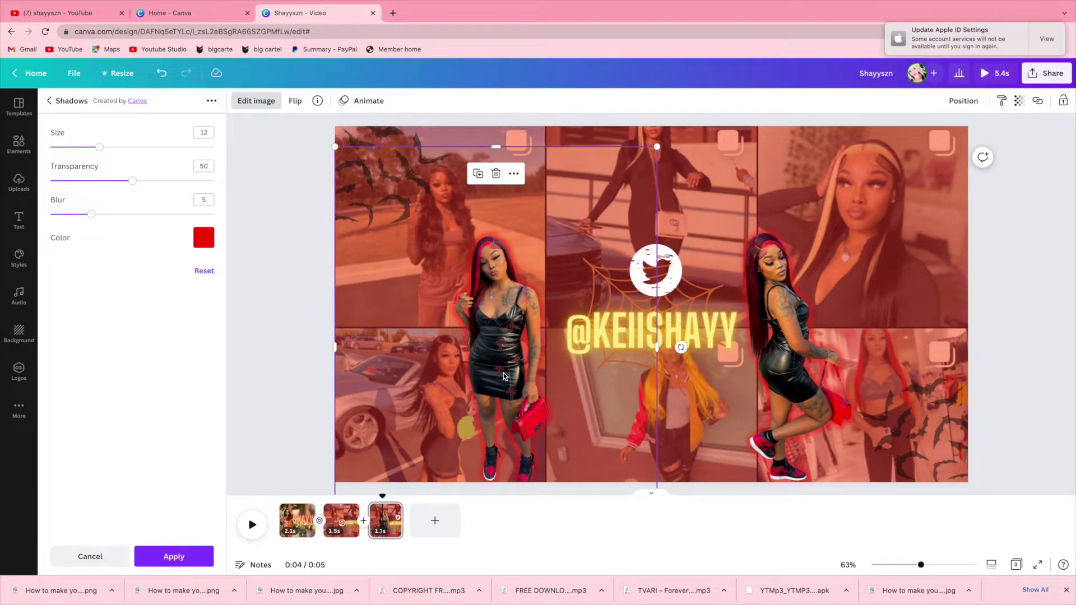
pyautogui.moveTo(530, 358); pyautogui.dragTo(548, 357)
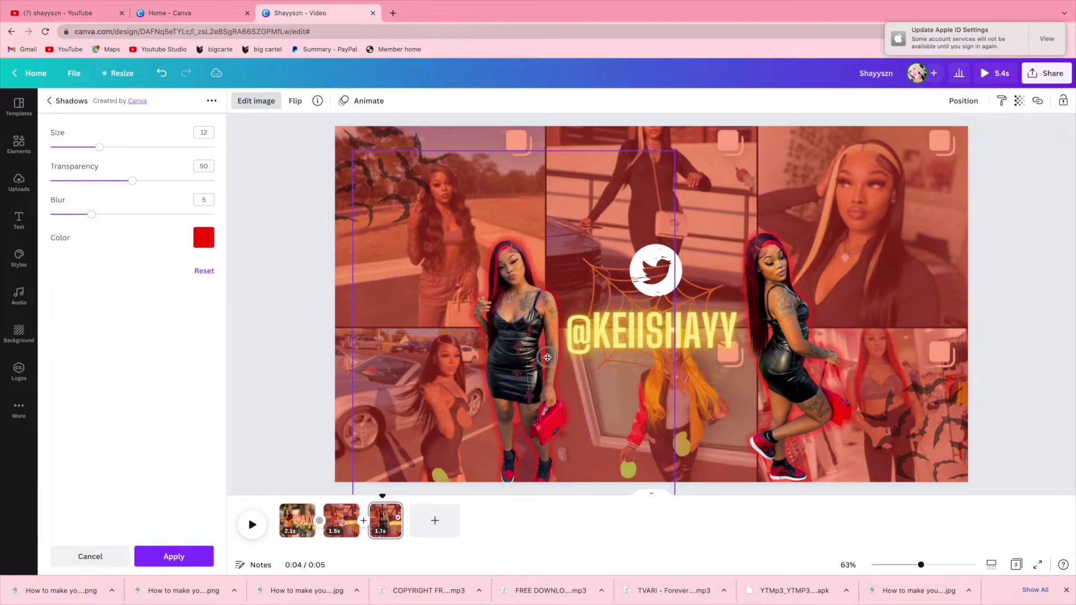
pyautogui.click(19, 182)
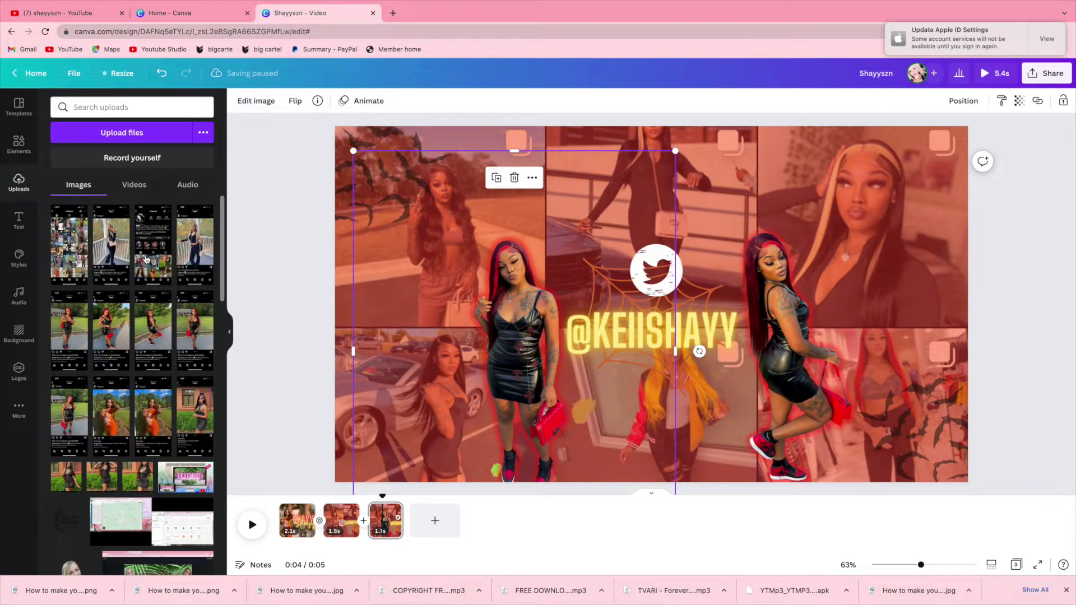
pyautogui.click(279, 153)
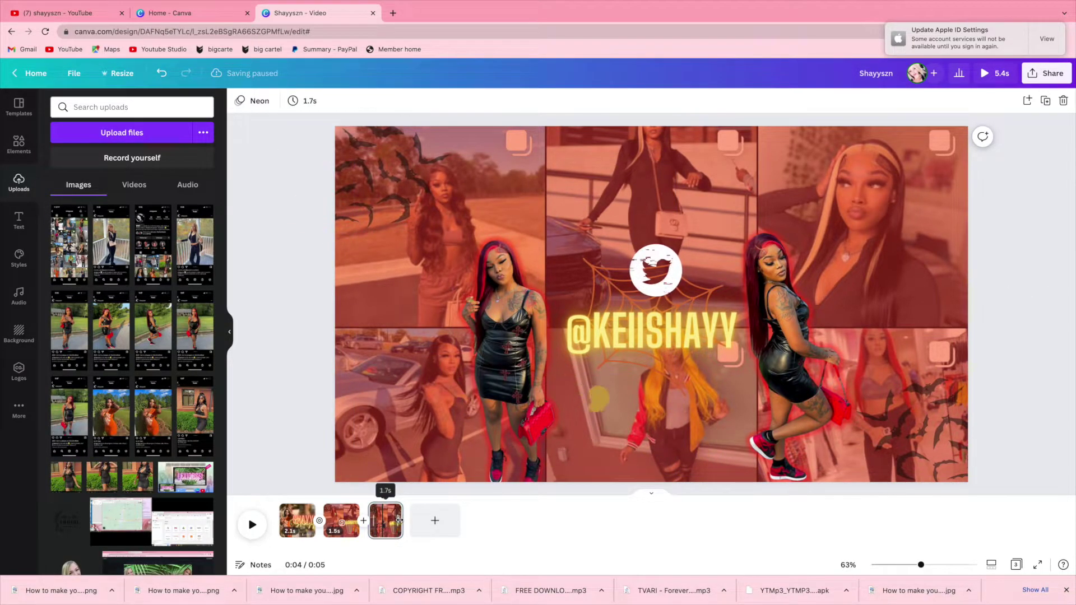
# Step: Shorten the Twitter page to 1.6 seconds and browse the page animations
pyautogui.moveTo(398, 519); pyautogui.dragTo(396, 523)
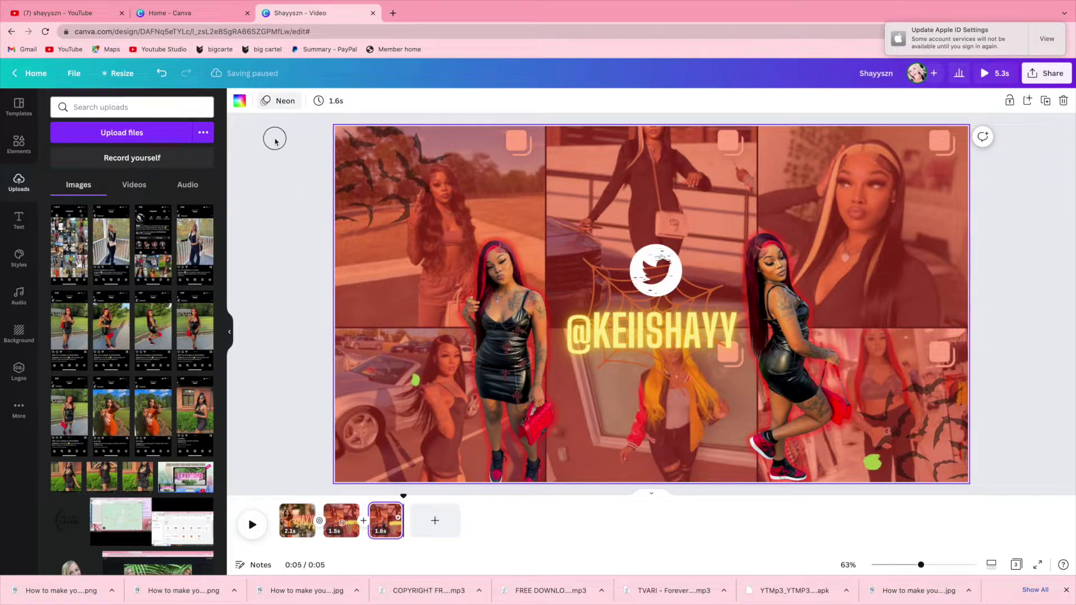
pyautogui.click(279, 101)
pyautogui.scroll(-3, 115, 392)
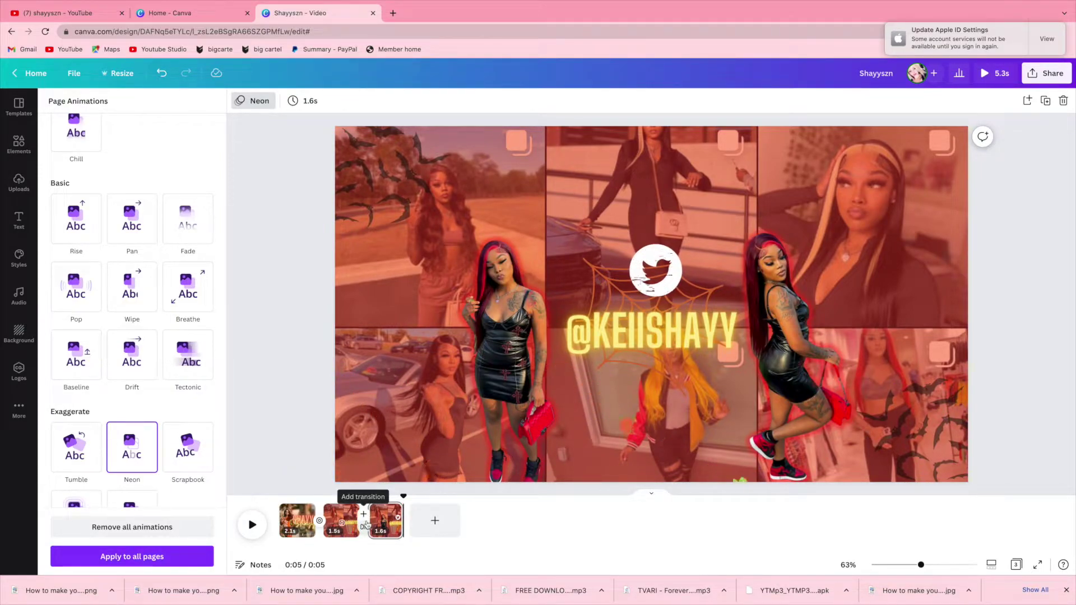
# Step: Add a Chop transition between the Instagram and Twitter pages and preview the video
pyautogui.click(365, 528)
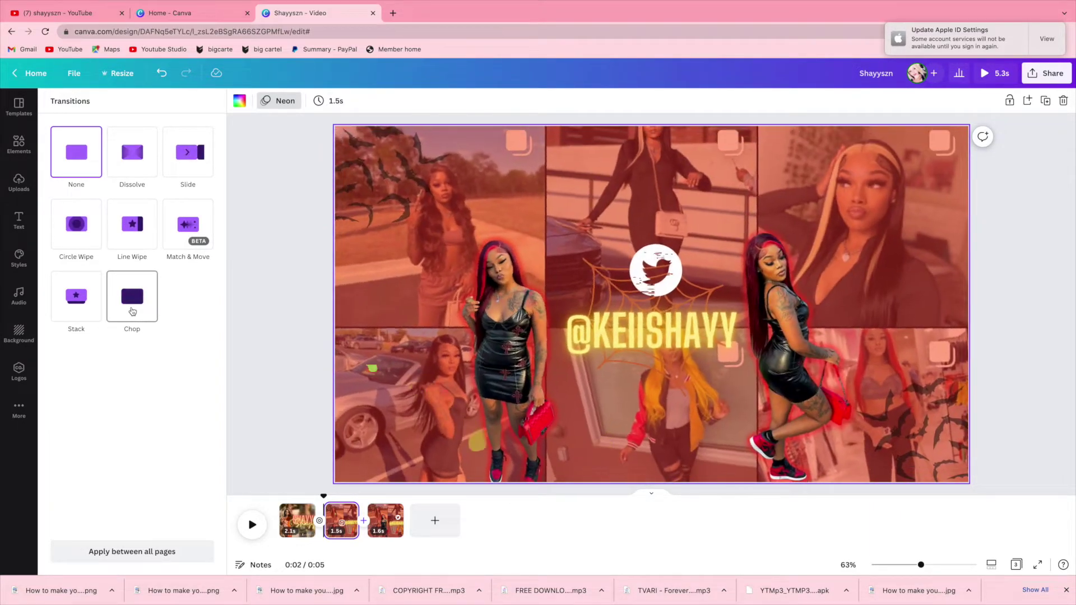
pyautogui.click(132, 312)
pyautogui.click(995, 72)
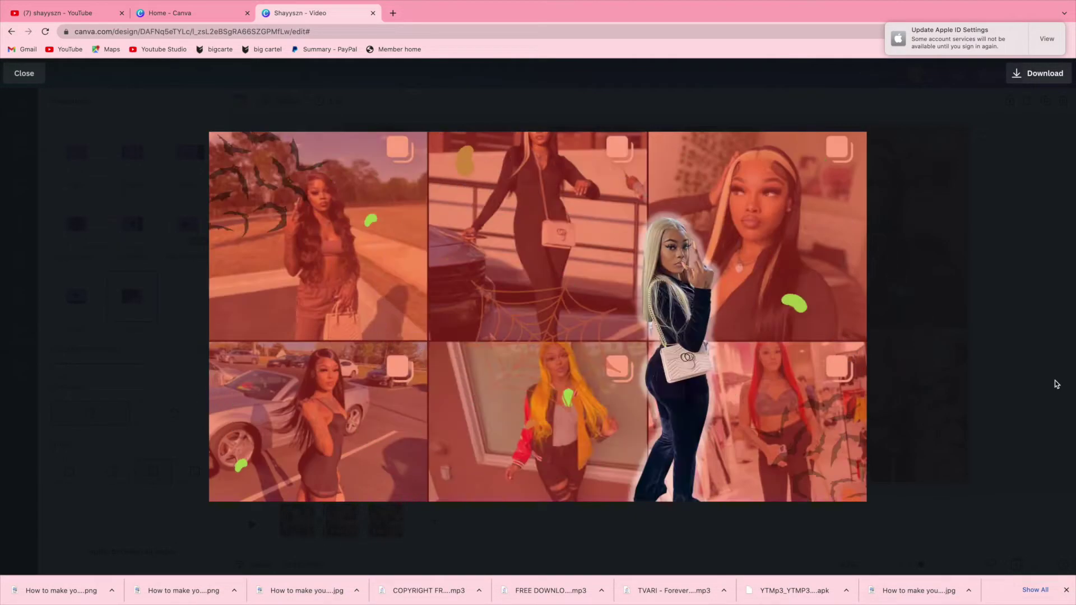
pyautogui.press('Escape')
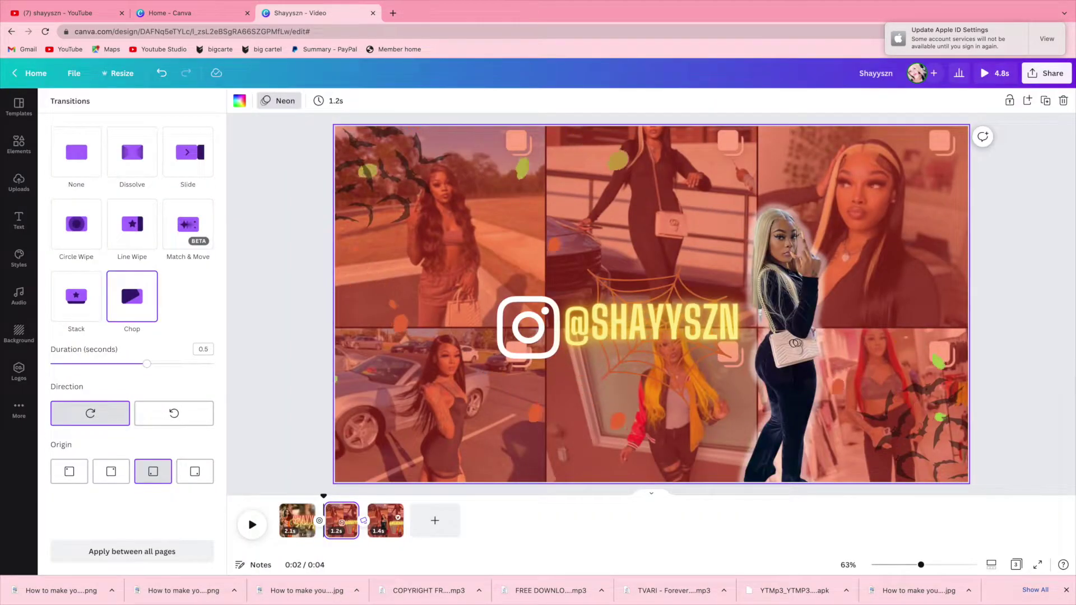
# Step: Duplicate the Instagram page and move the copy to the end of the timeline
pyautogui.click(385, 518)
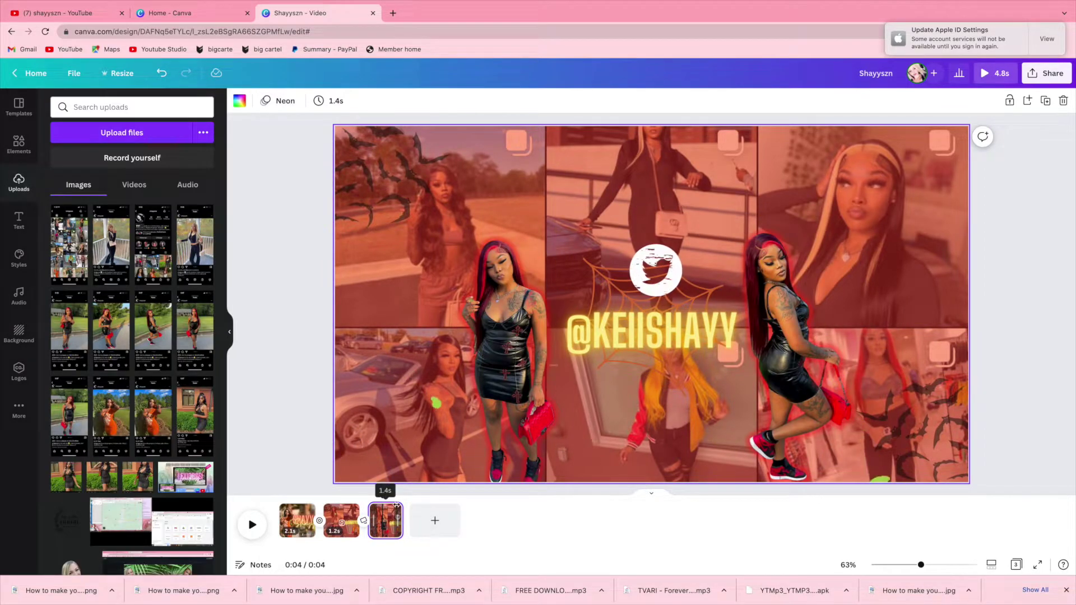
pyautogui.click(350, 511)
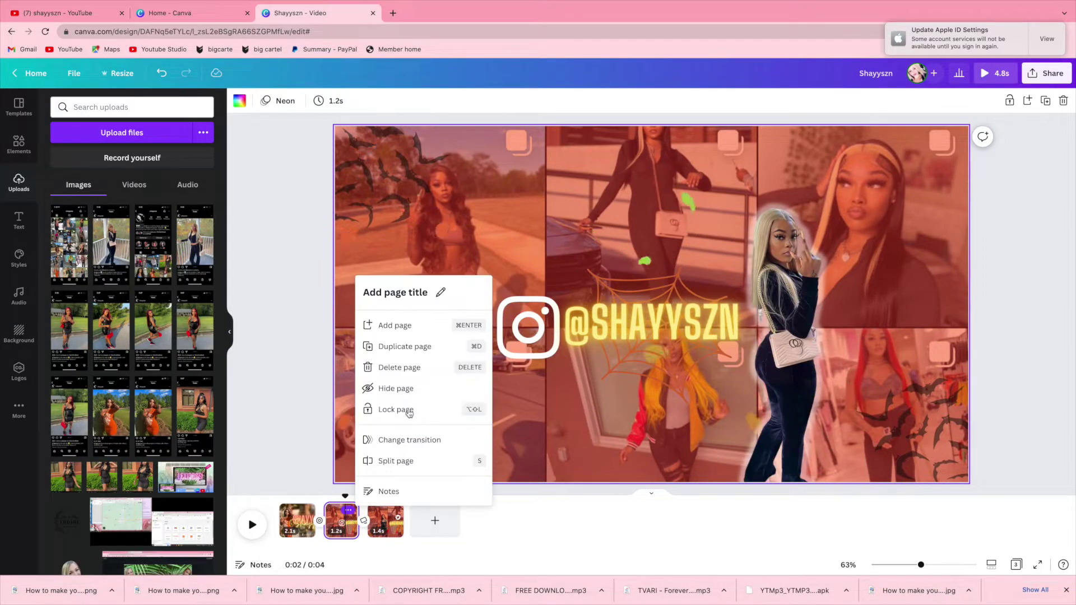
pyautogui.click(407, 347)
pyautogui.moveTo(387, 520); pyautogui.dragTo(462, 529)
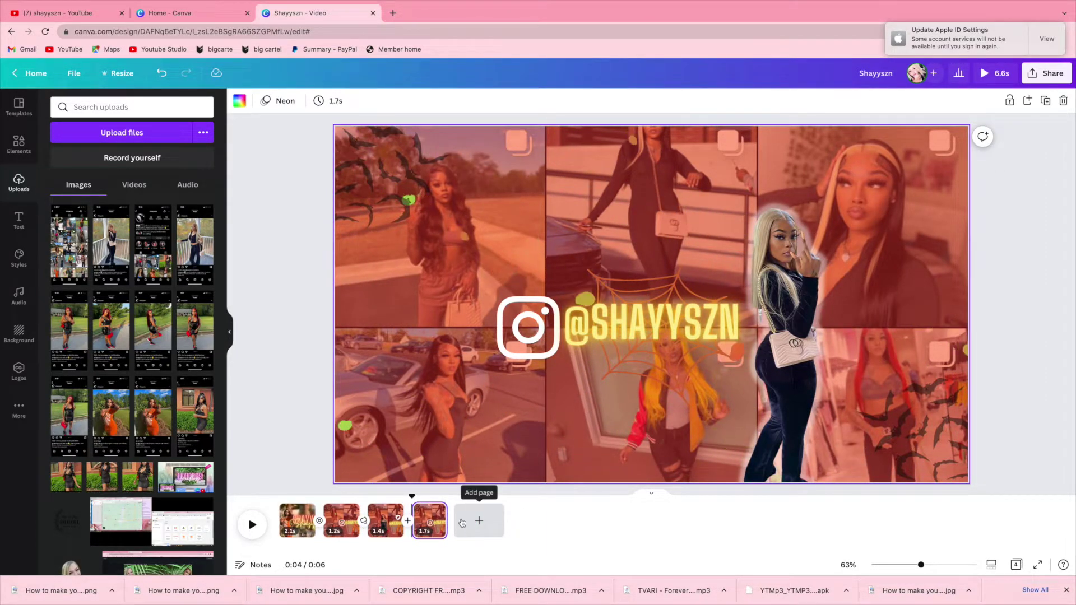
pyautogui.rightClick(440, 521)
pyautogui.press('Escape')
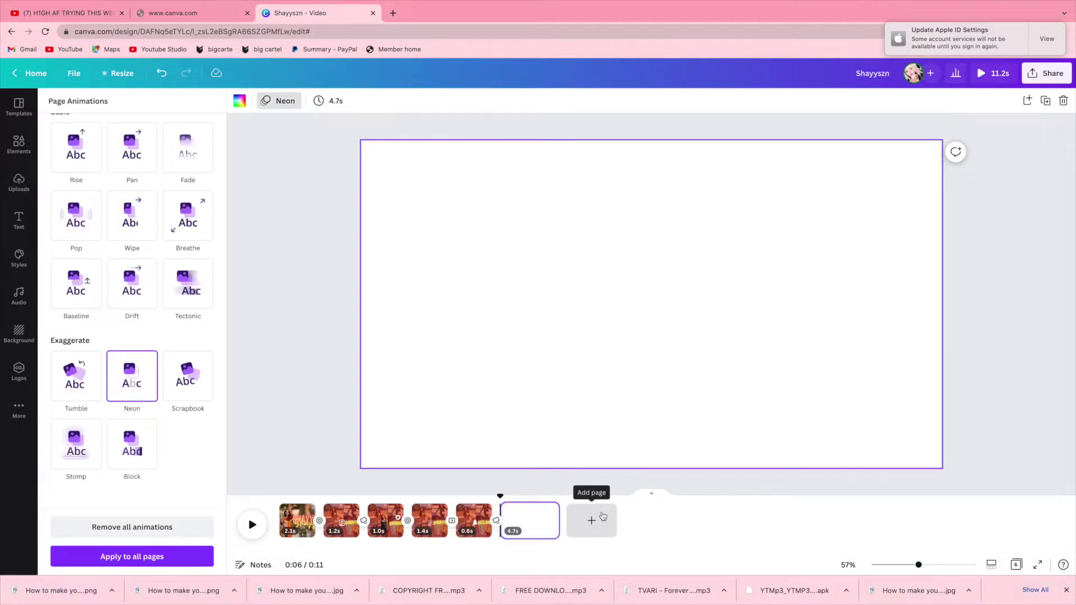
# Step: Delete the blank last page and duplicate the Snapchat page
pyautogui.press('Delete')
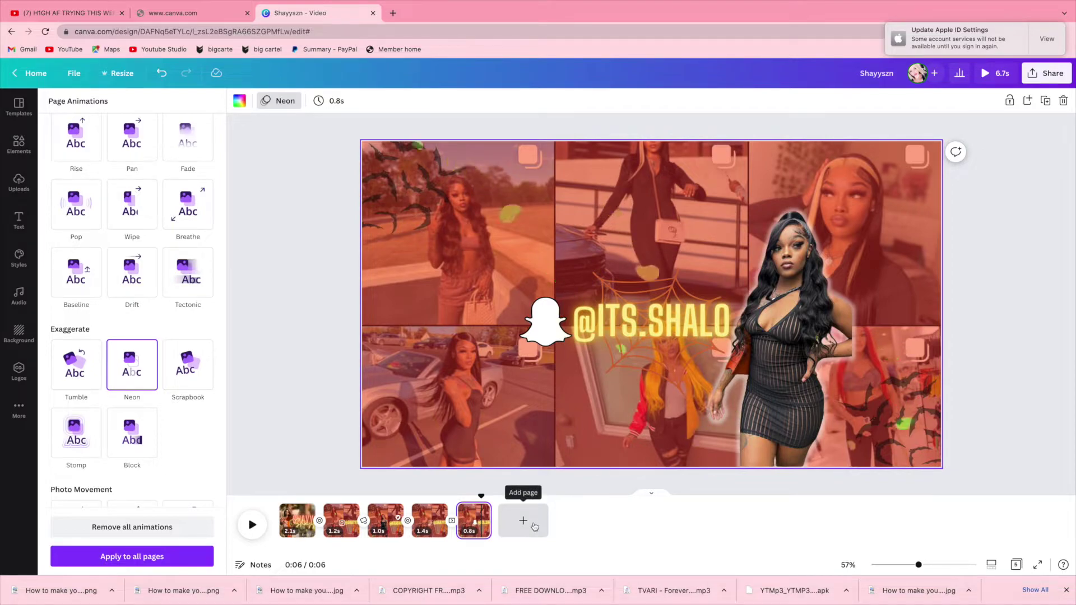
pyautogui.rightClick(471, 510)
pyautogui.click(532, 347)
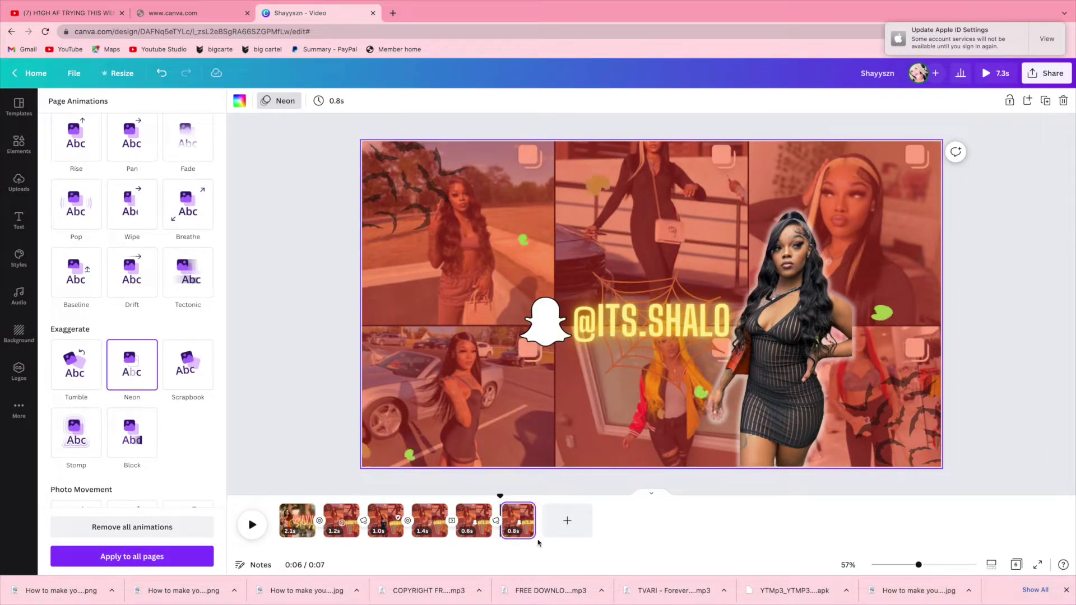
# Step: Clear the duplicated page of the bat graphics, spider web, Snapchat icon, handle text and cutout woman, keeping only the photo-grid background
pyautogui.click(555, 383)
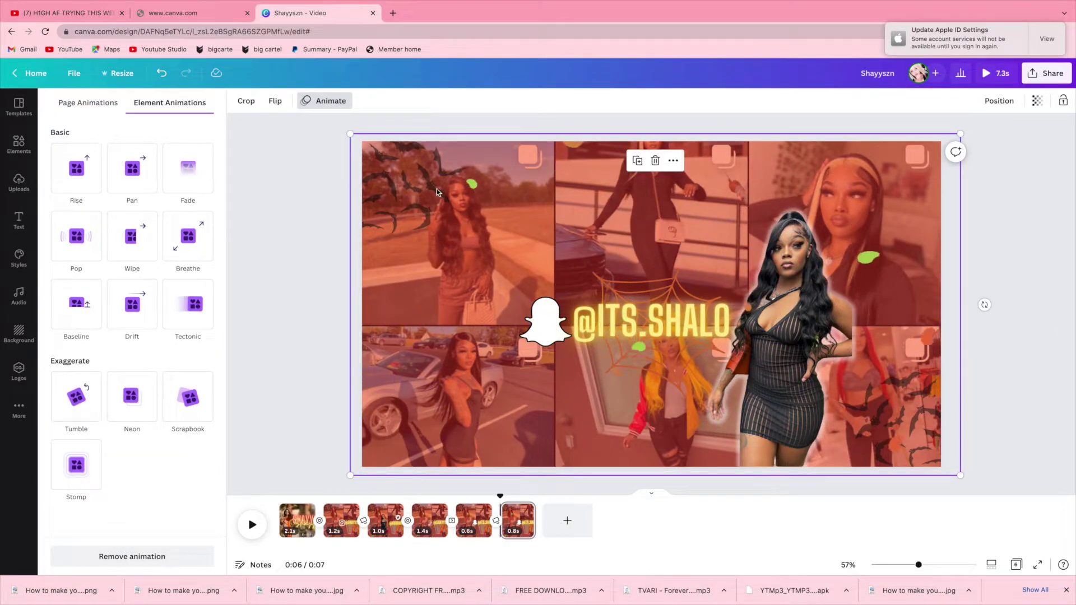
pyautogui.click(601, 329)
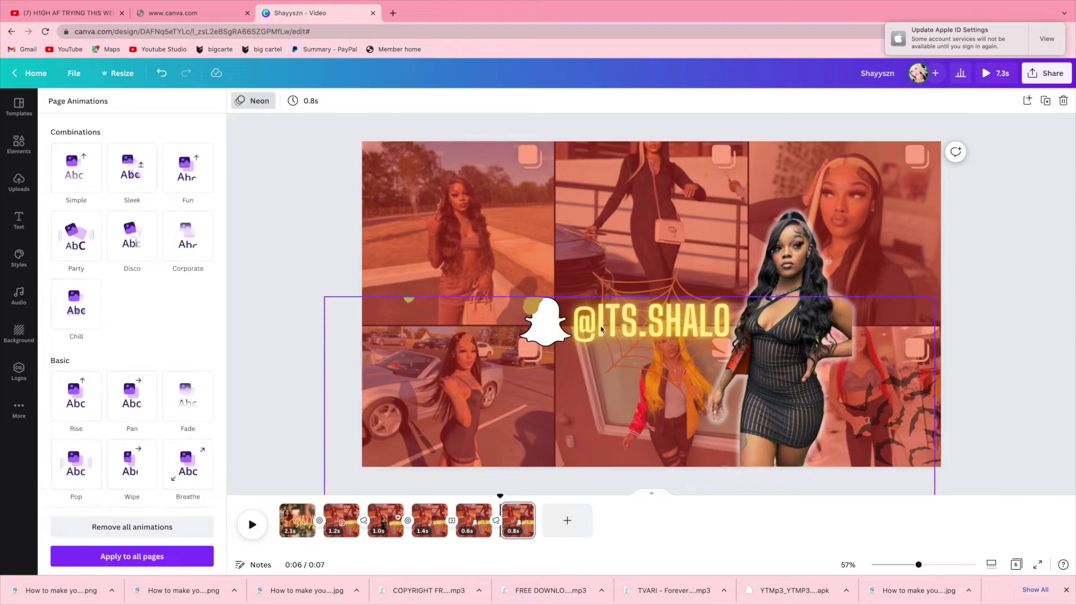
pyautogui.click(622, 328)
pyautogui.press('Delete')
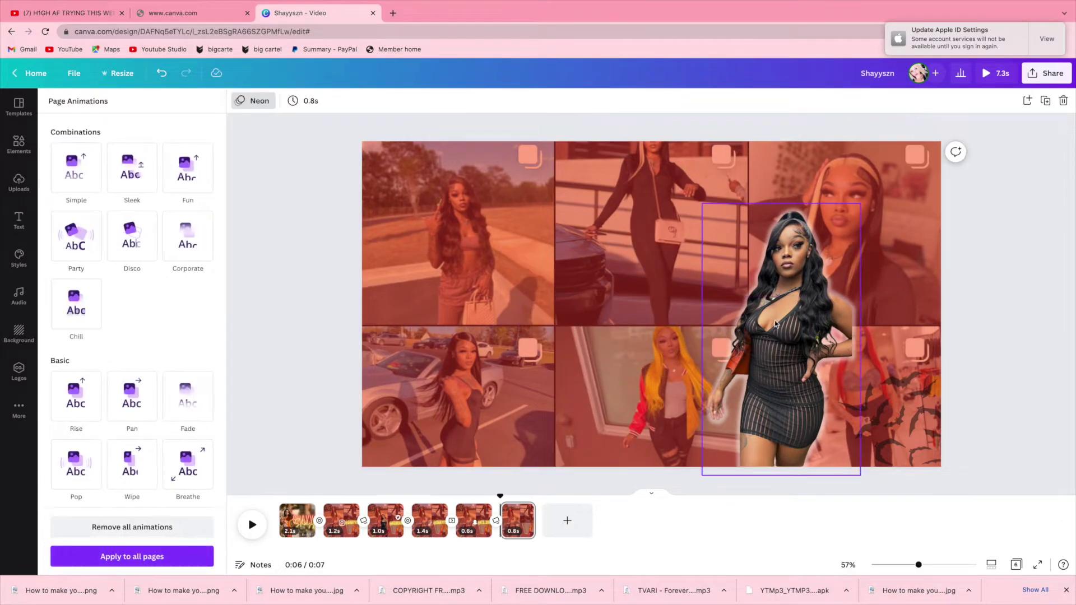
pyautogui.click(774, 320)
pyautogui.press('Delete')
# Step: Search the elements for SUBSCRIBE, add the plain red subscribe button, and scale it down at the page centre
pyautogui.click(18, 144)
pyautogui.click(110, 108)
pyautogui.write('SUBSCRIBE')
pyautogui.press('Return')
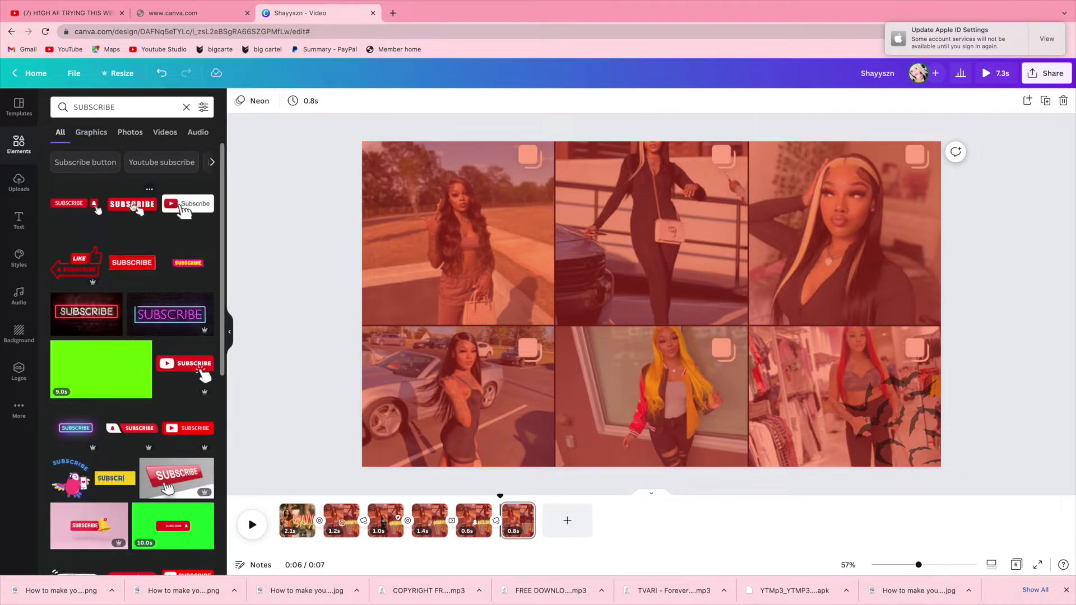
pyautogui.click(131, 264)
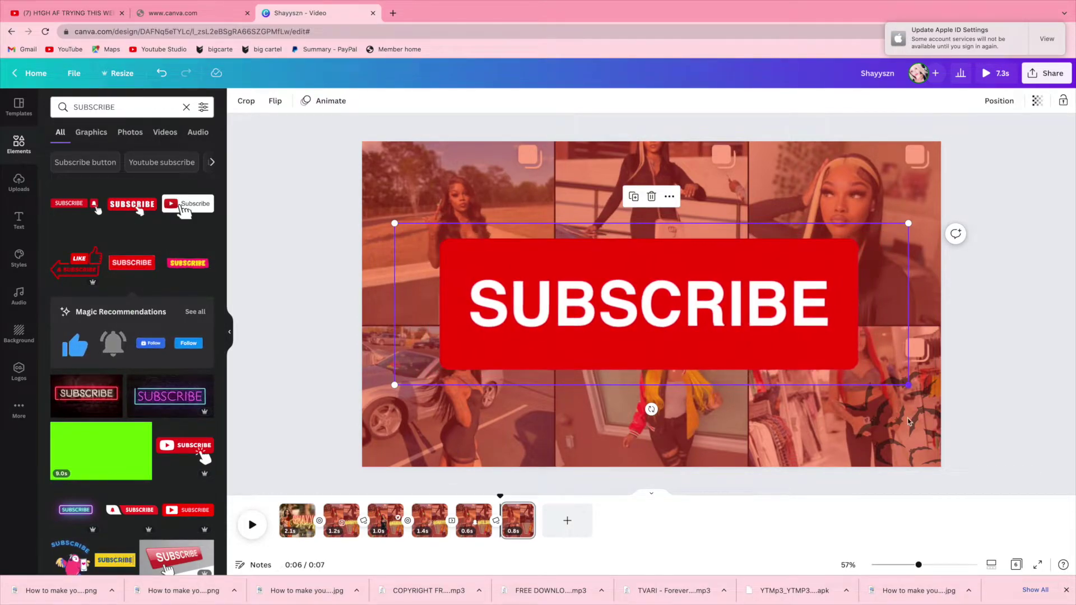
pyautogui.moveTo(908, 385); pyautogui.dragTo(744, 333)
pyautogui.moveTo(574, 295); pyautogui.dragTo(656, 333)
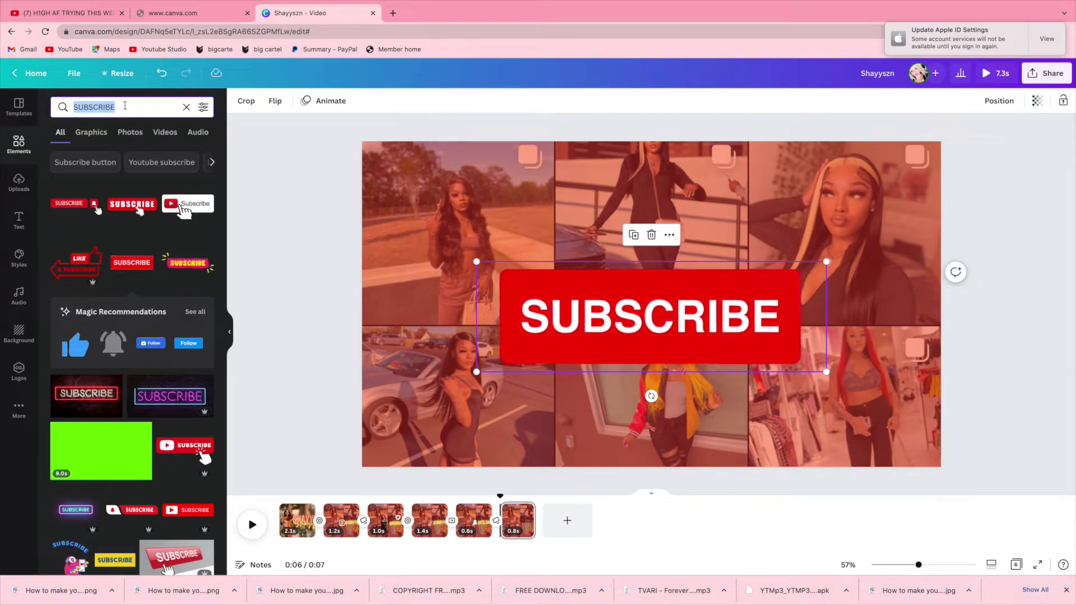
# Step: Search the elements for SPIDER WEB, try out the hanging spider graphic on the page and delete it
pyautogui.write('SPIDER')
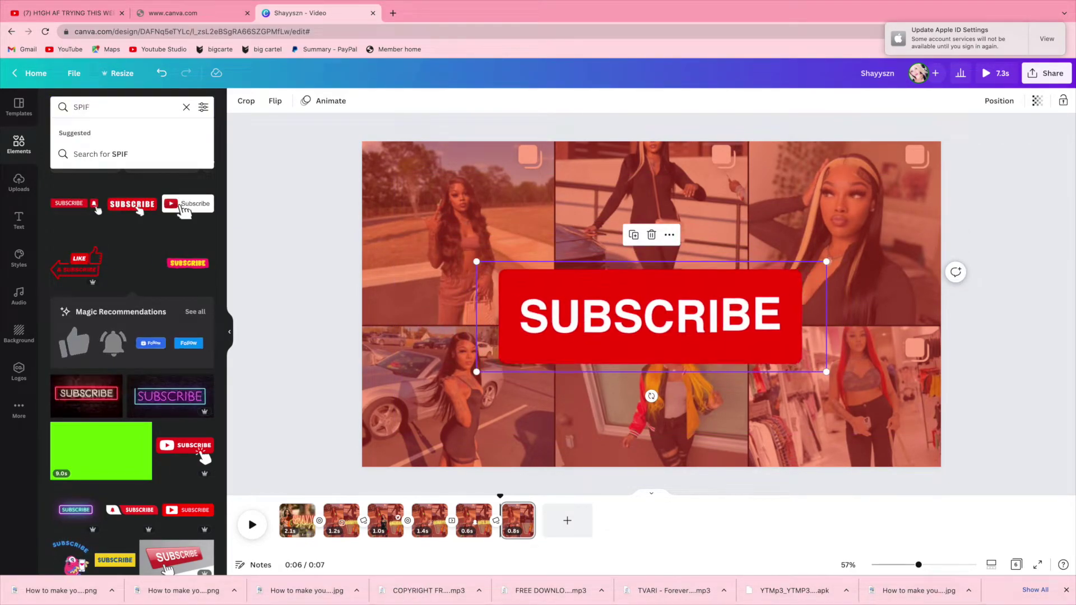
pyautogui.write(' WE')
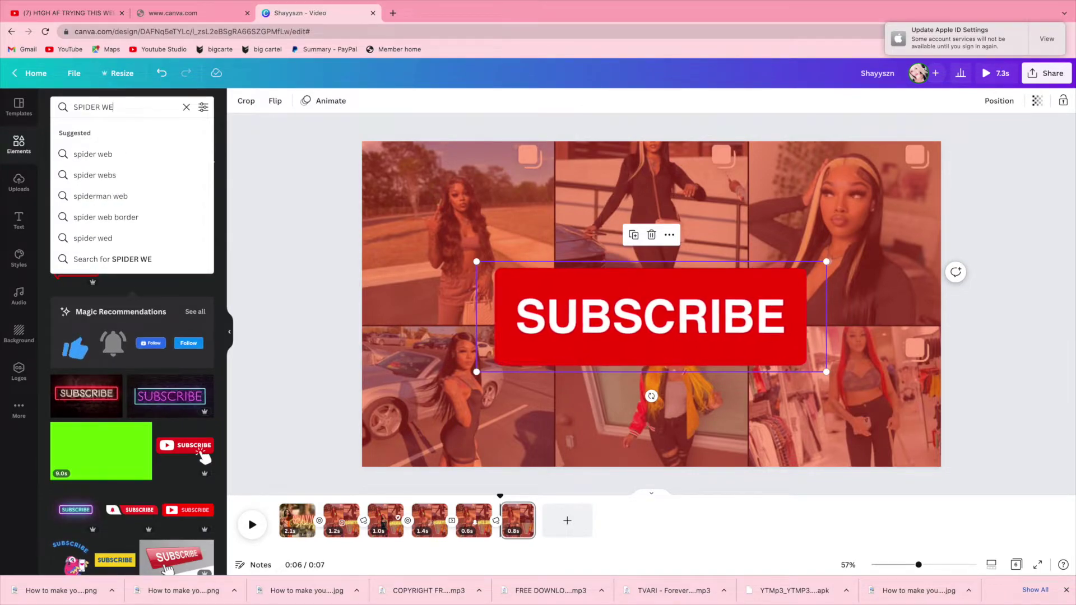
pyautogui.write('B')
pyautogui.press('Return')
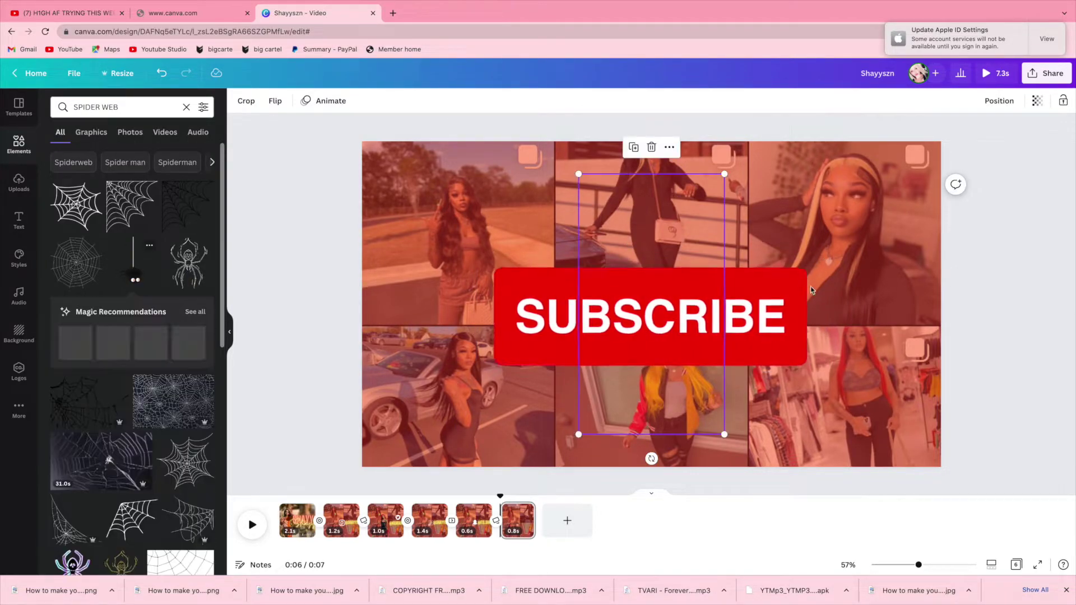
pyautogui.moveTo(672, 383); pyautogui.dragTo(788, 341)
pyautogui.press('Delete')
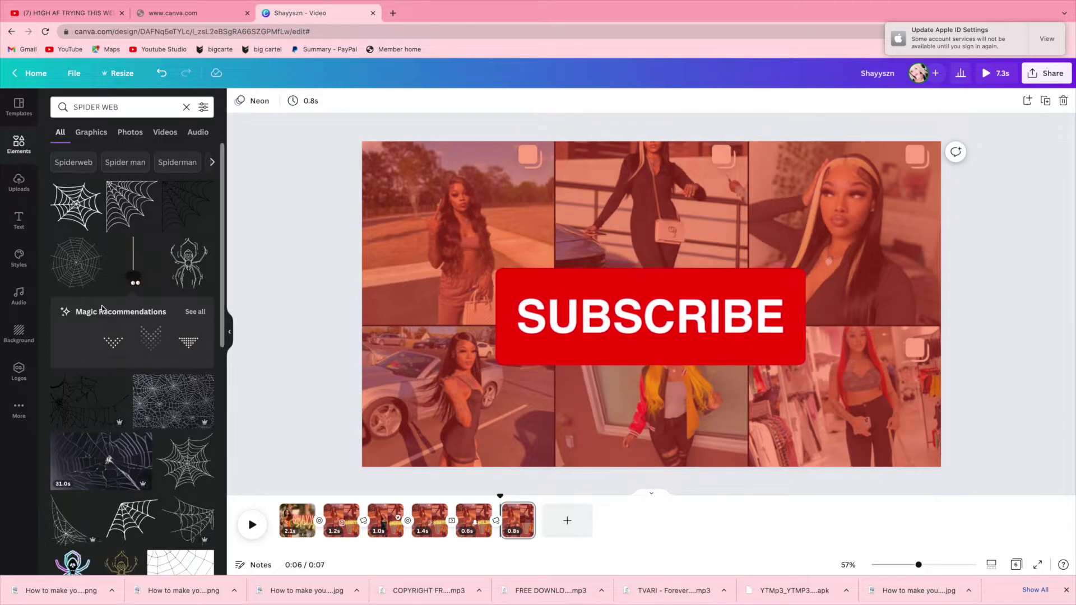
# Step: Add the orange spider web graphic, enlarge it to nearly the page height over the subscribe button, and recolour it white
pyautogui.scroll(-7, 102, 309)
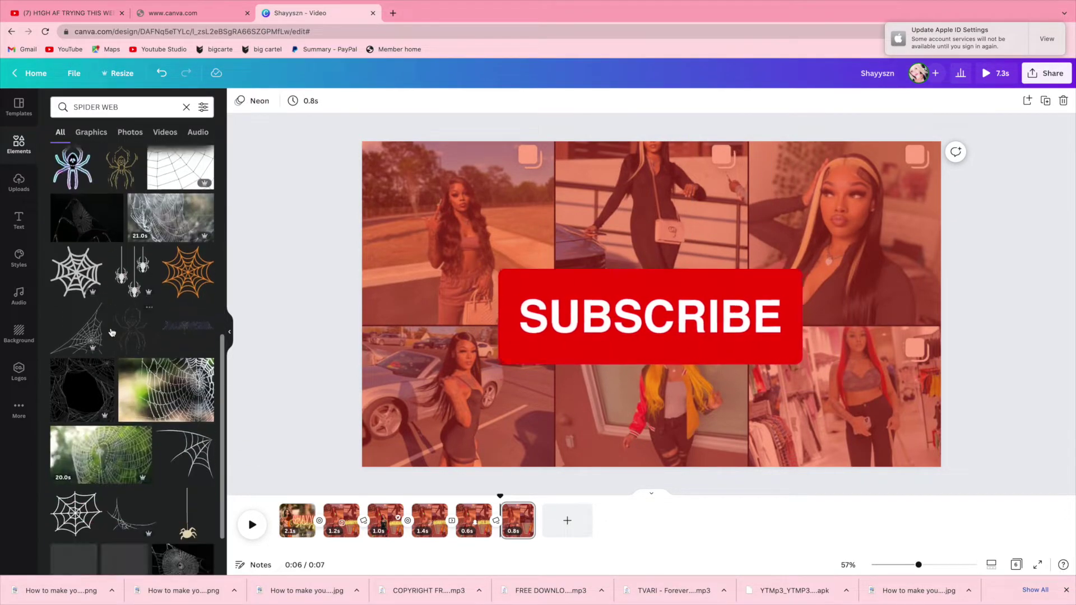
pyautogui.click(188, 267)
pyautogui.moveTo(721, 392); pyautogui.dragTo(961, 508)
pyautogui.moveTo(817, 427); pyautogui.dragTo(711, 341)
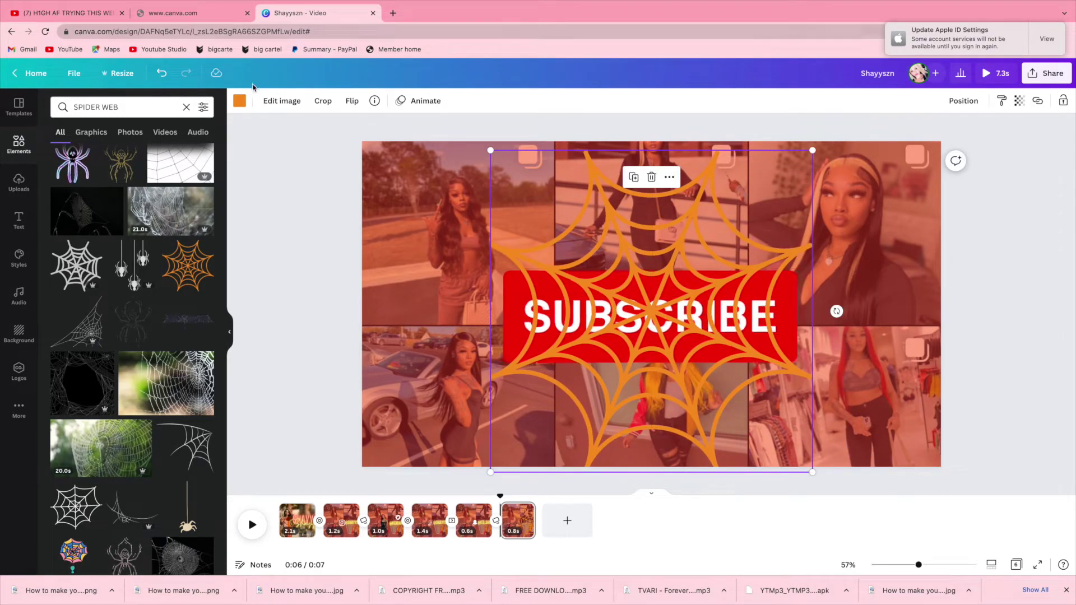
pyautogui.click(240, 100)
pyautogui.click(175, 184)
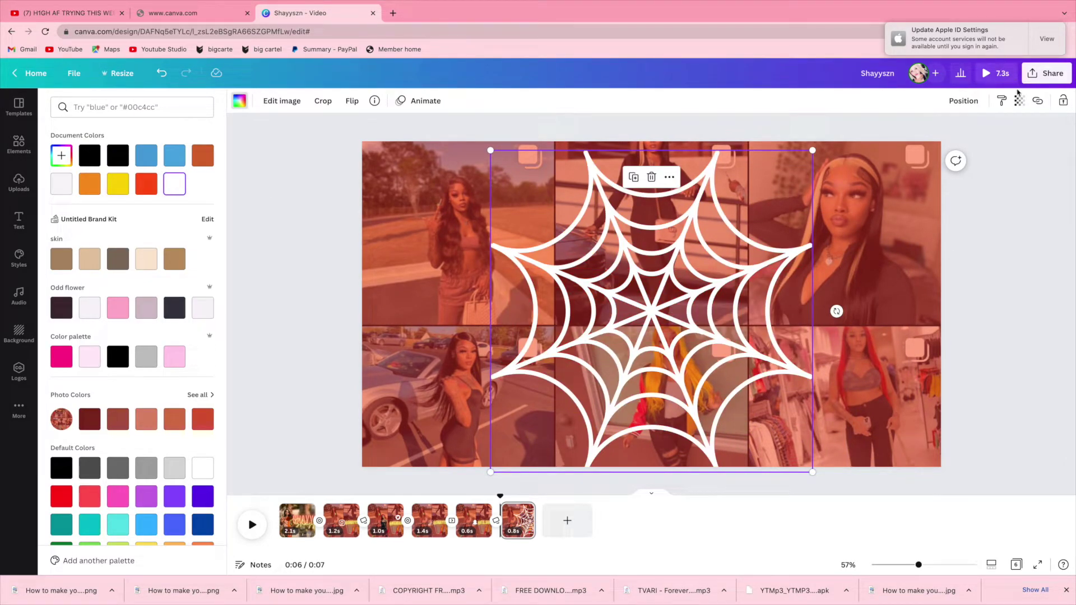